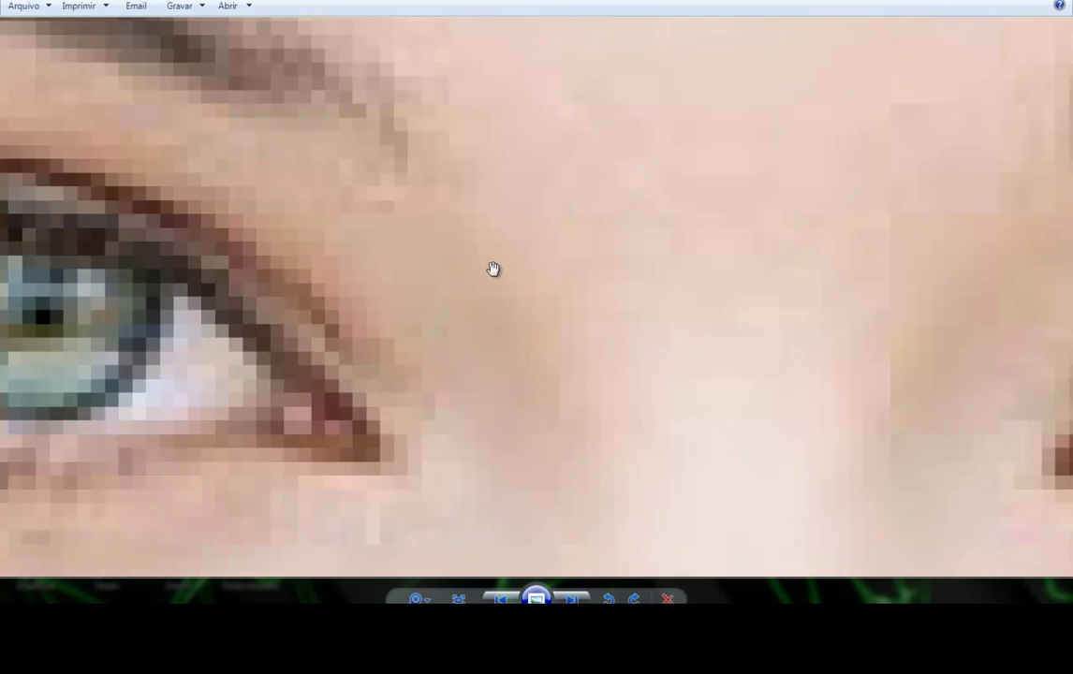
Examine the pixels around the eye and eyebrow in the woman's portrait photo at high magnification
left_click_drag(462, 326, 465, 301)
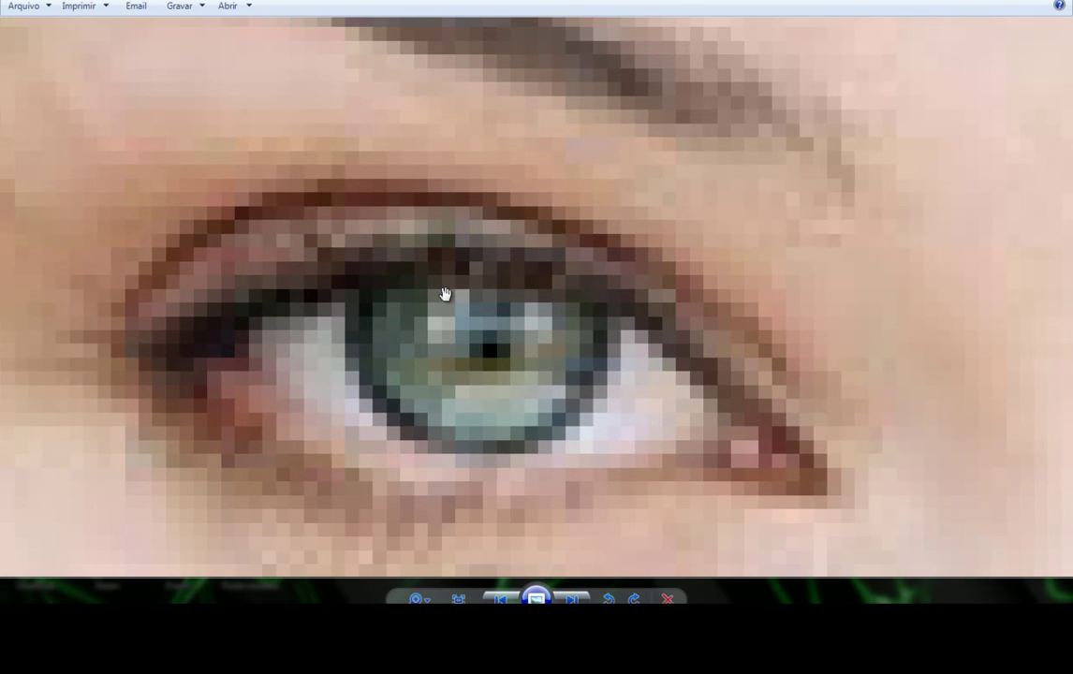
scroll(452, 290, "down", 3)
scroll(618, 307, "up", 5)
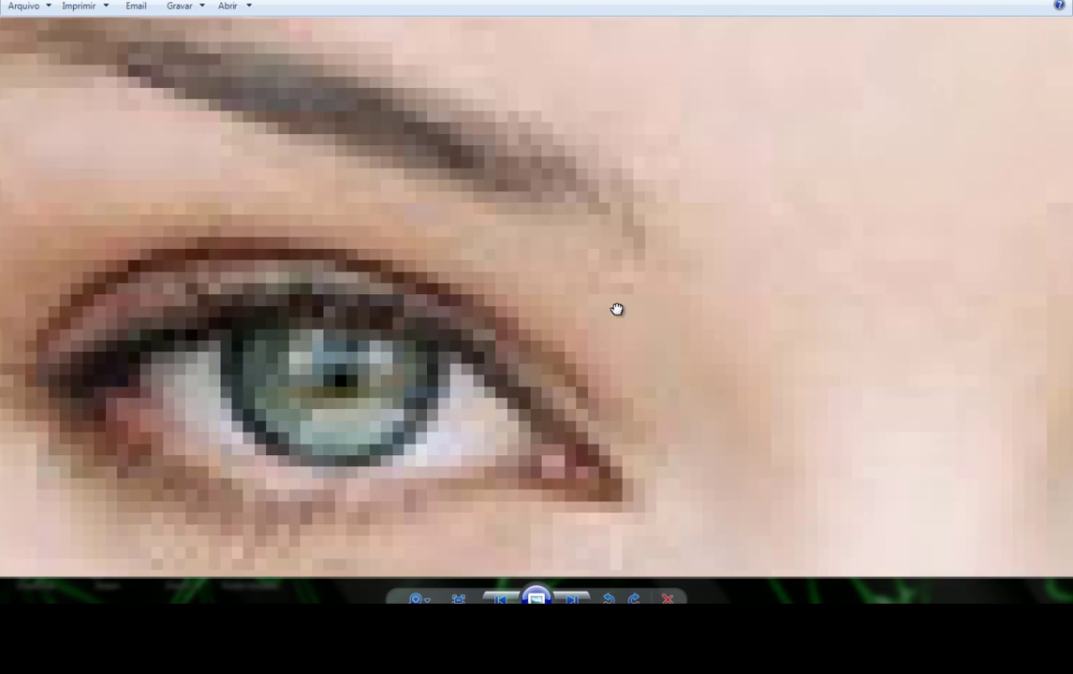
scroll(504, 301, "up", 1)
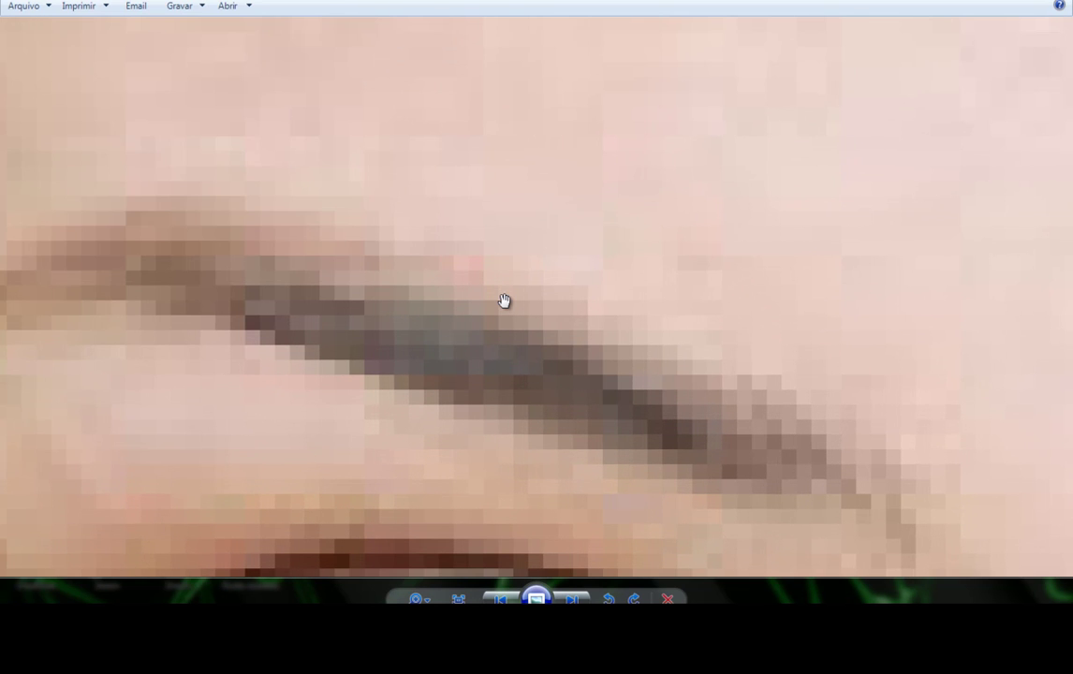
scroll(503, 301, "down", 2)
scroll(496, 262, "up", 2)
scroll(552, 281, "down", 1)
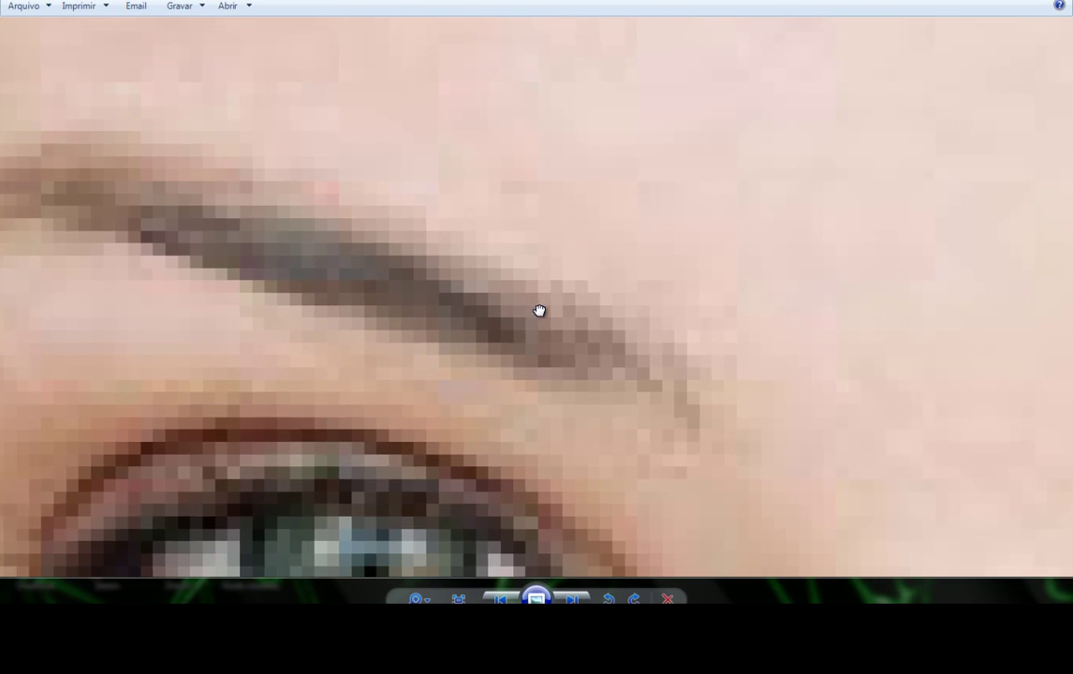
scroll(496, 281, "up", 2)
scroll(605, 342, "down", 6)
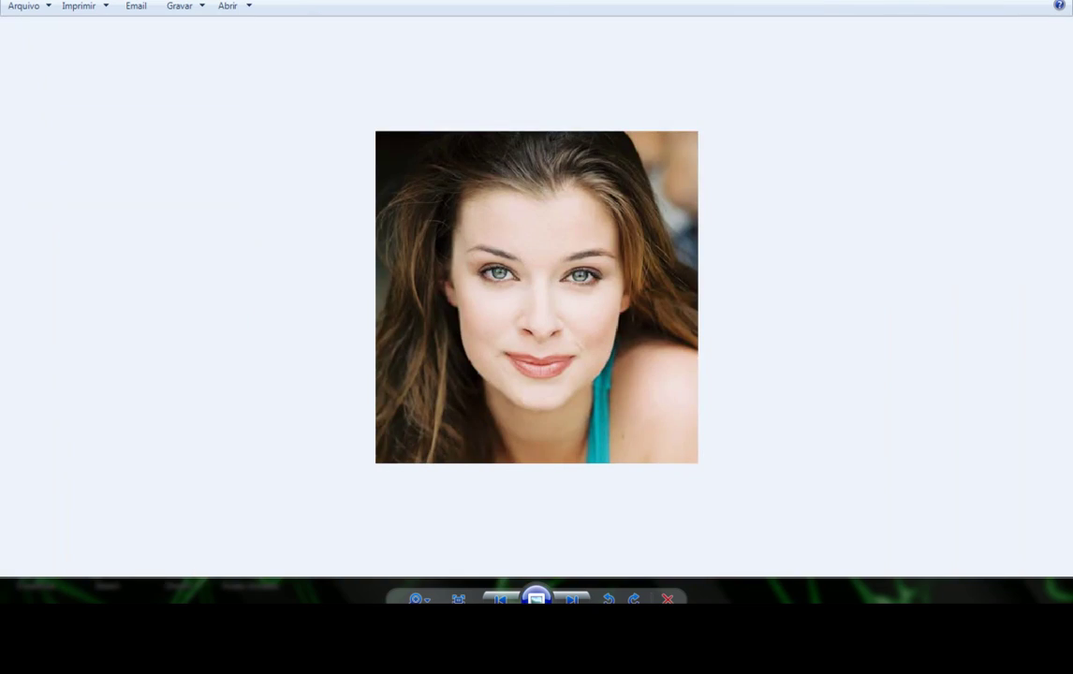
Open the cartoon girl image in place of the portrait and examine its eye outline edges up close, closing the viewer when done
key("alt+F4")
double_click(249, 487)
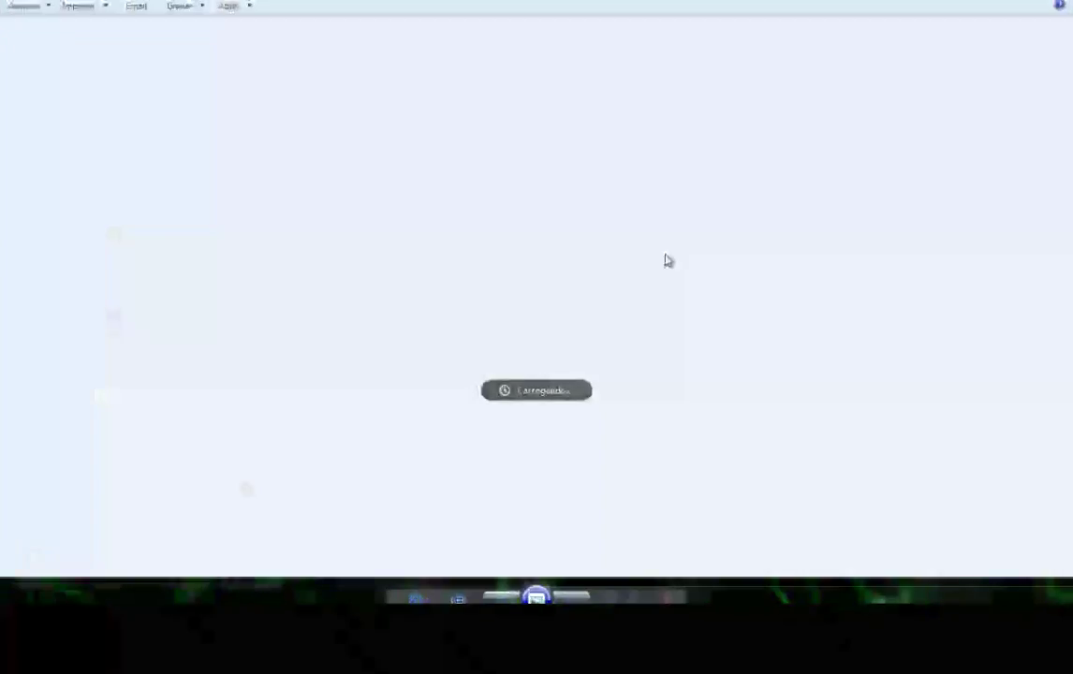
scroll(409, 223, "up", 8)
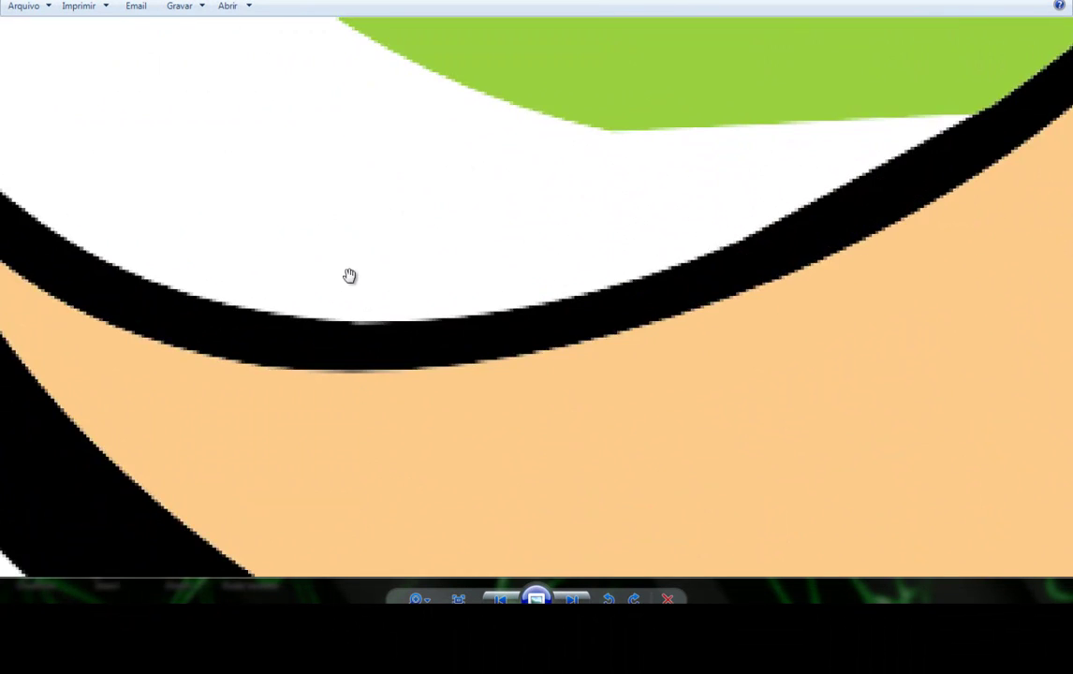
scroll(556, 305, "down", 3)
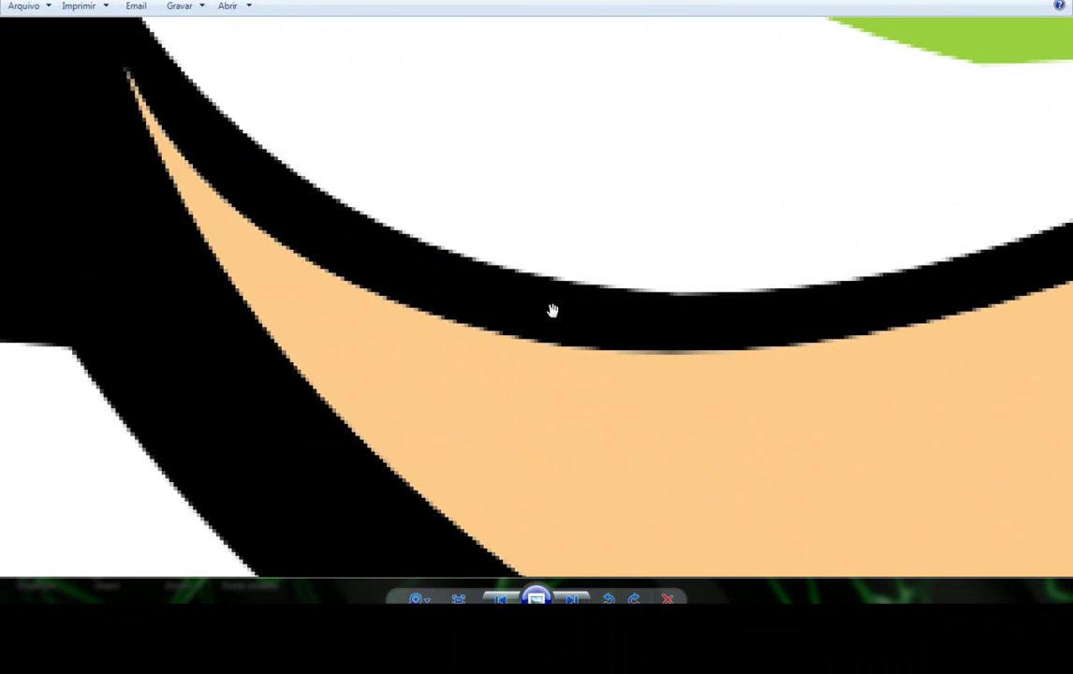
scroll(554, 307, "up", 3)
scroll(551, 308, "down", 4)
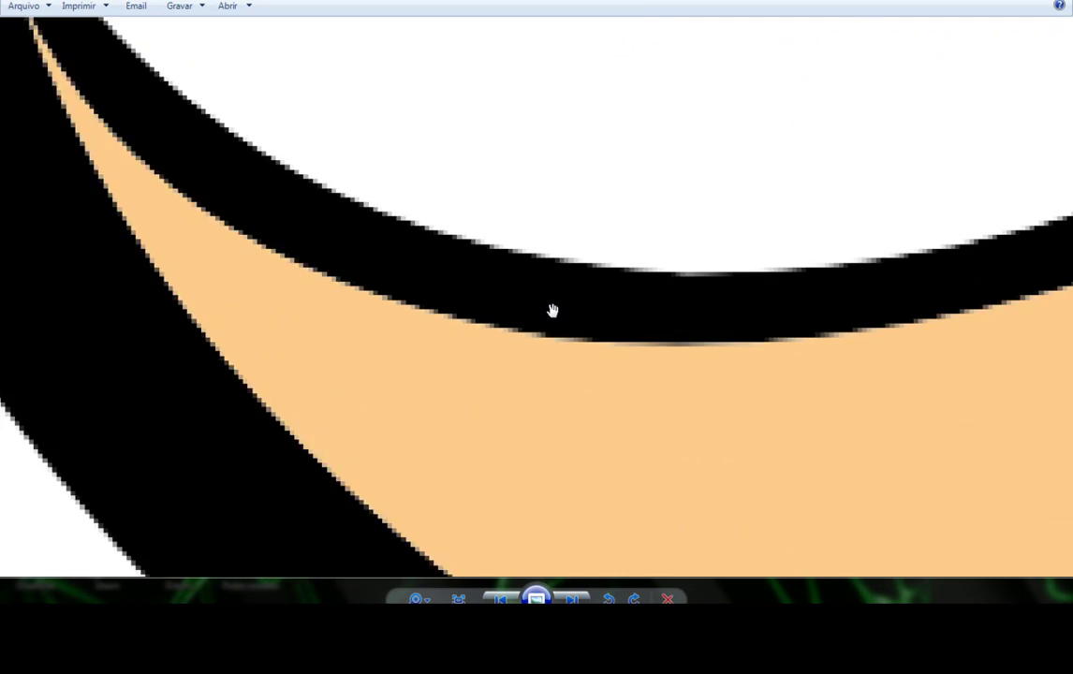
scroll(571, 330, "up", 2)
scroll(579, 339, "down", 5)
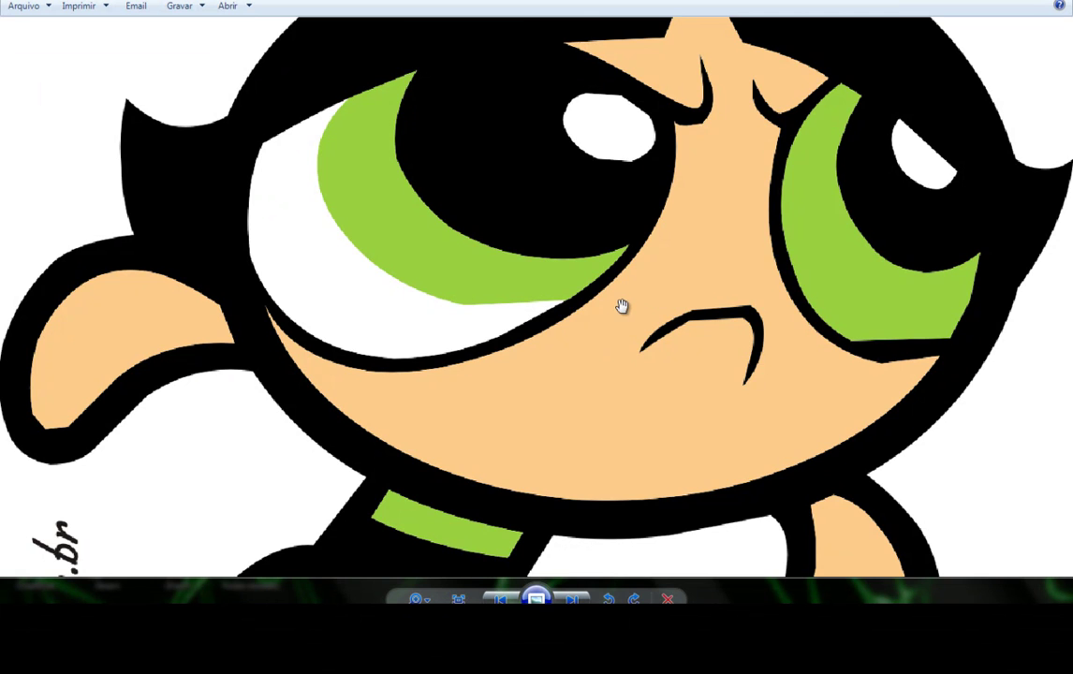
scroll(452, 333, "up", 5)
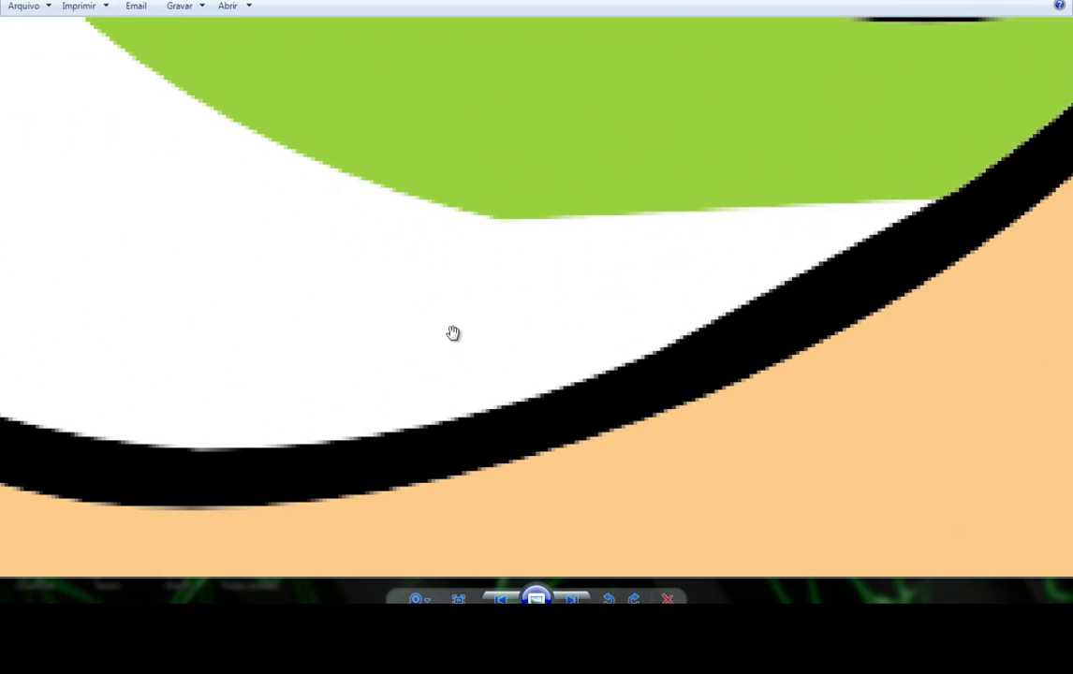
scroll(452, 333, "down", 3)
scroll(577, 294, "down", 5)
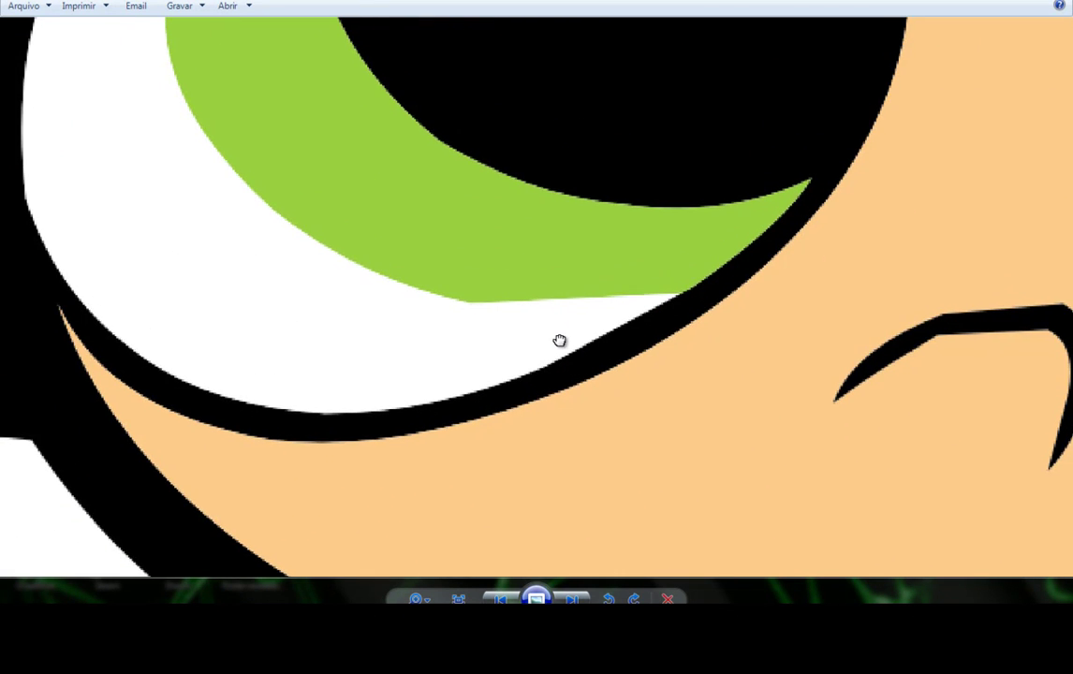
scroll(581, 277, "down", 2)
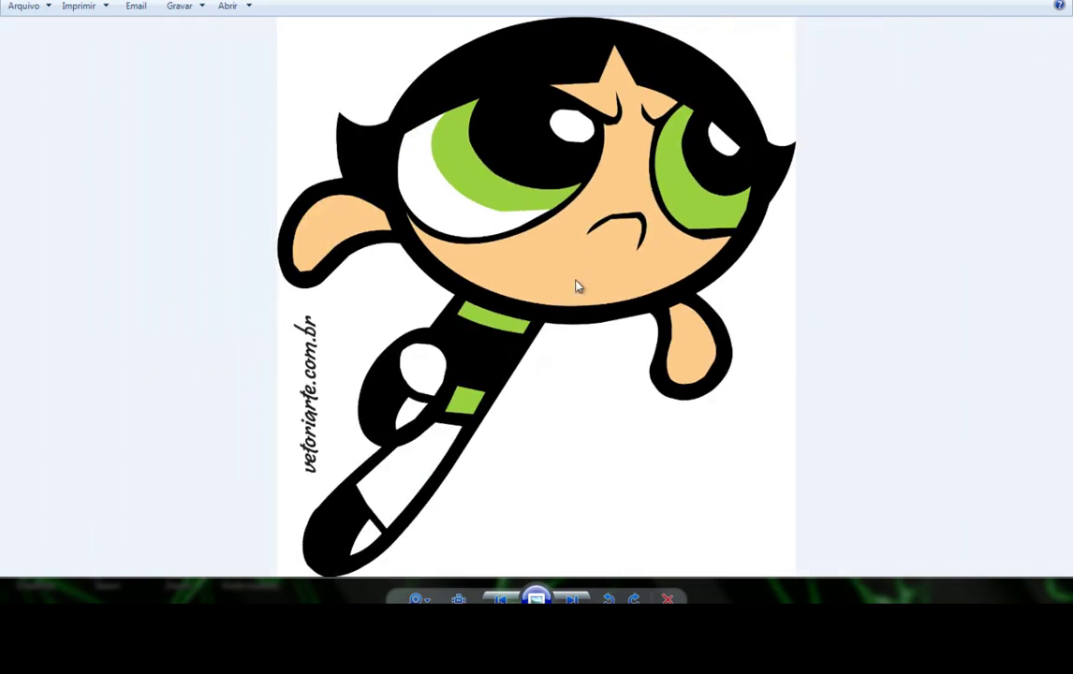
key("alt+F4")
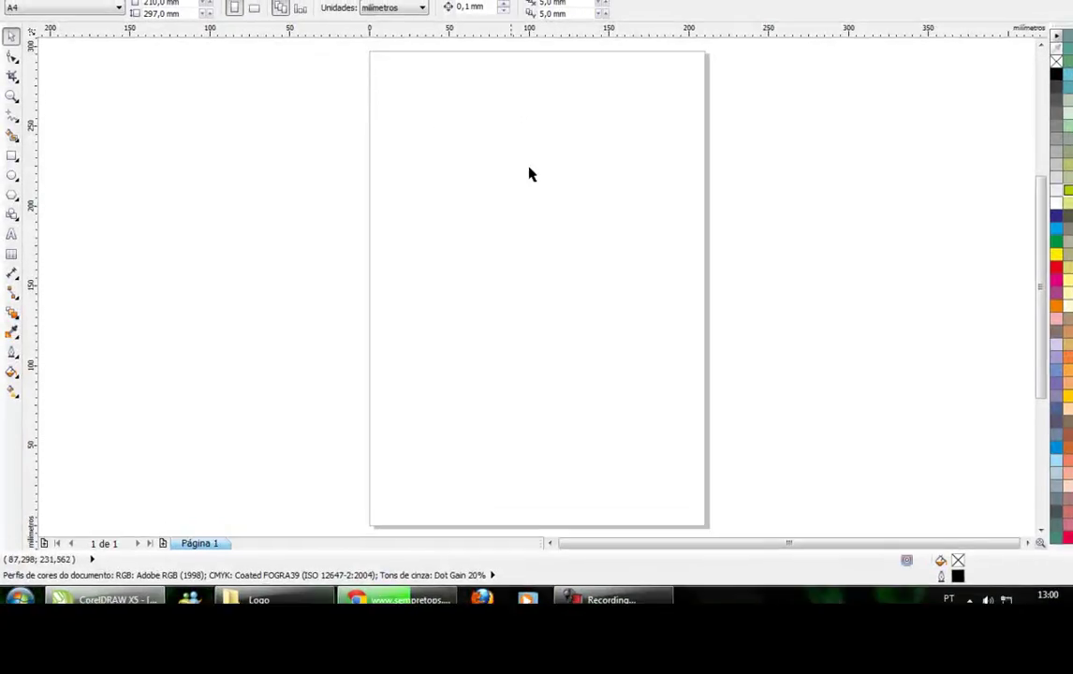
Start an import into the CorelDRAW page, browse to Área de Trabalho and show its files as large icons
left_click(73, 49)
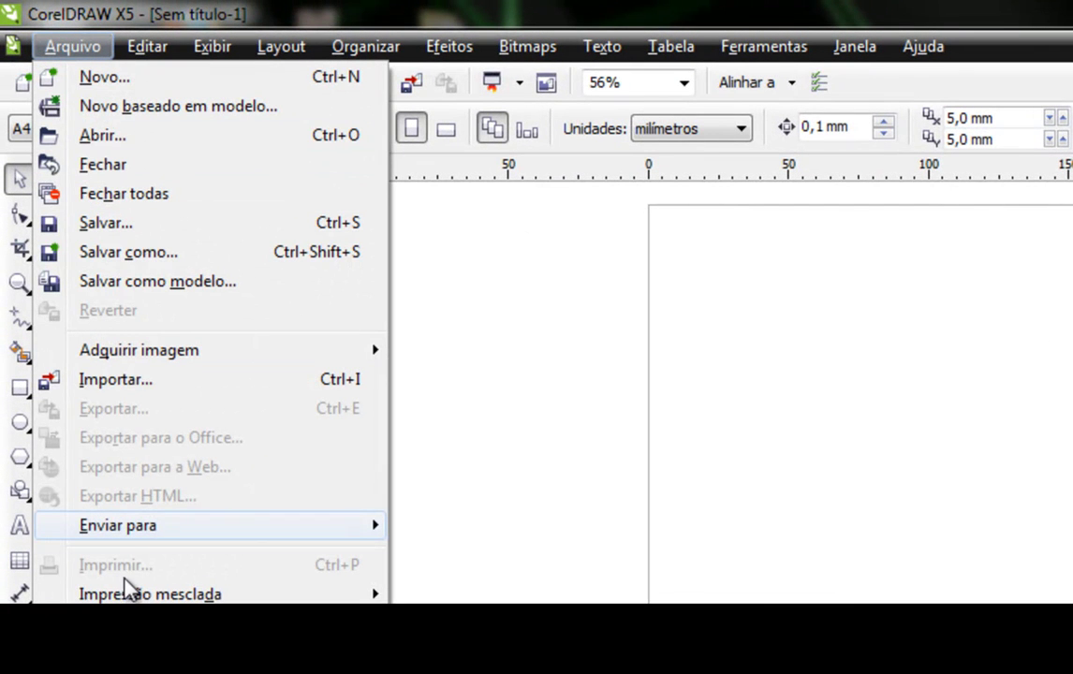
left_click(142, 378)
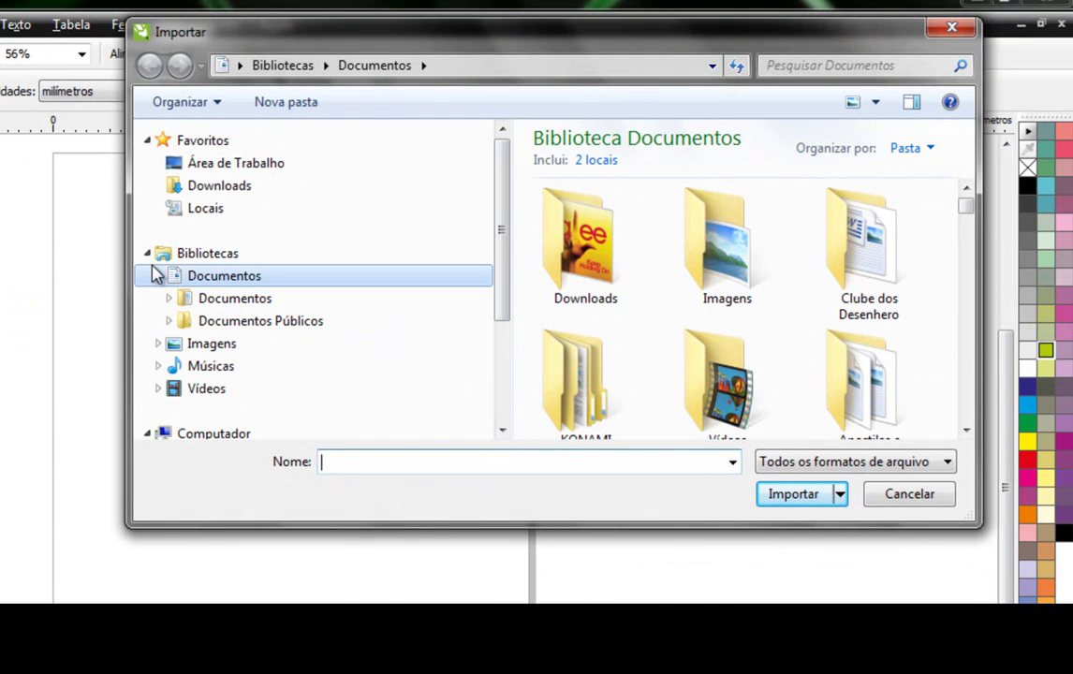
left_click(157, 276)
mouse_move(501, 233)
left_mouse_down()
mouse_move(501, 307)
mouse_move(501, 224)
left_mouse_up()
left_click(225, 165)
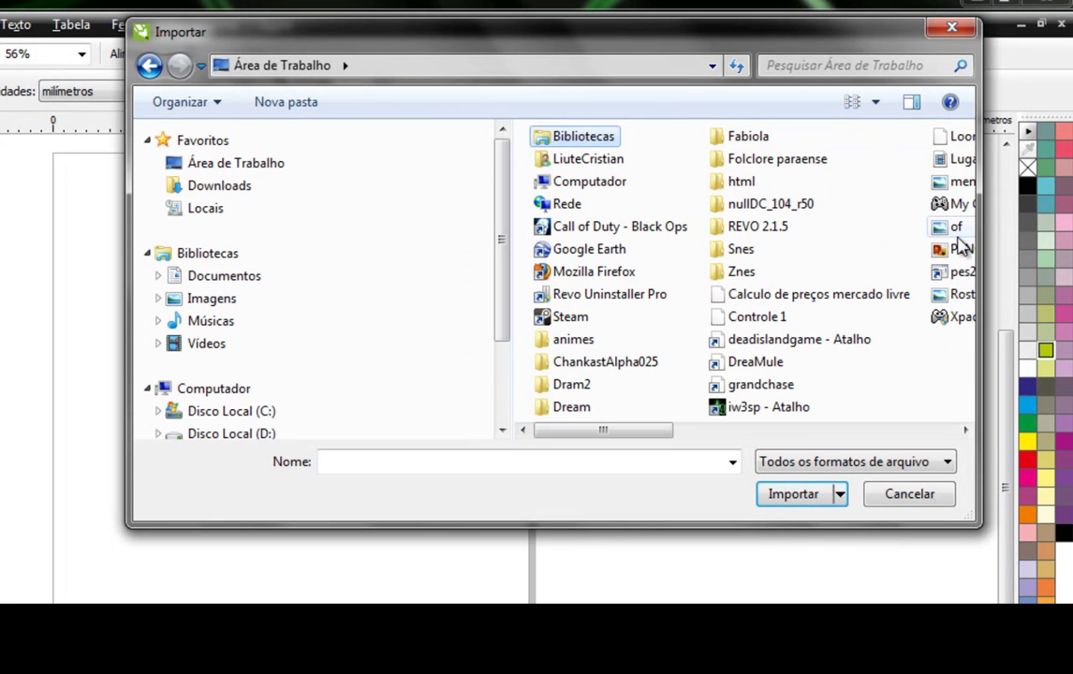
left_click(878, 102)
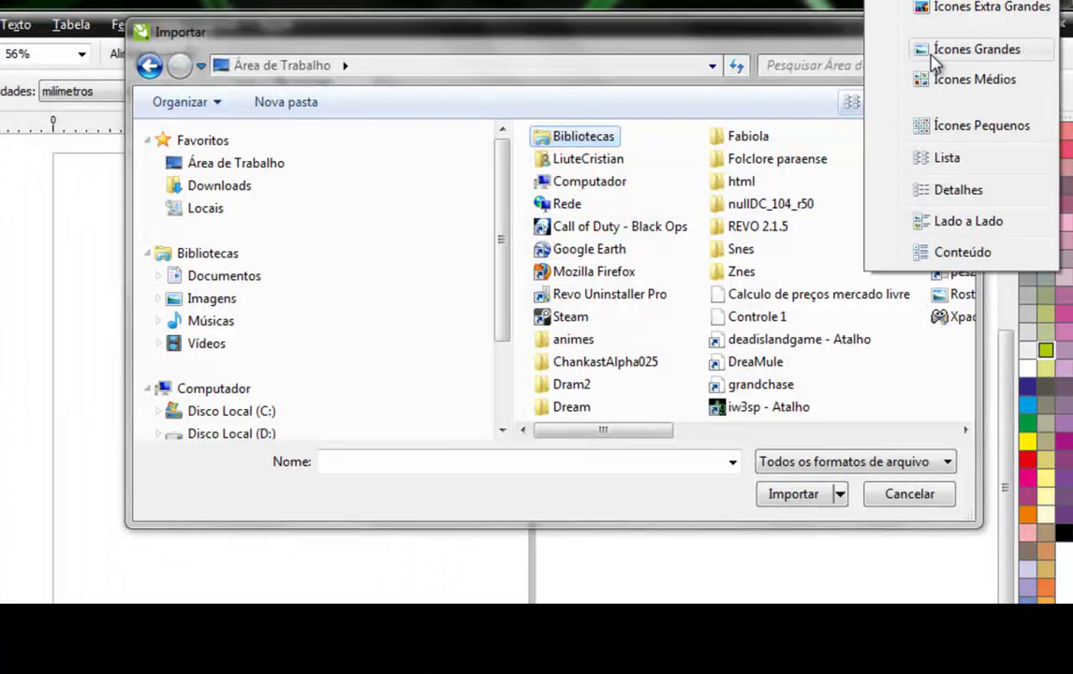
left_click(870, 52)
Import "meninas super poderosas docinho vetor vector vetorizada.jpg" with the default Adobe RGB (1998) profile and centre it on the page at original size
left_click_drag(965, 154, 967, 419)
scroll(836, 271, "down", 1)
double_click(730, 249)
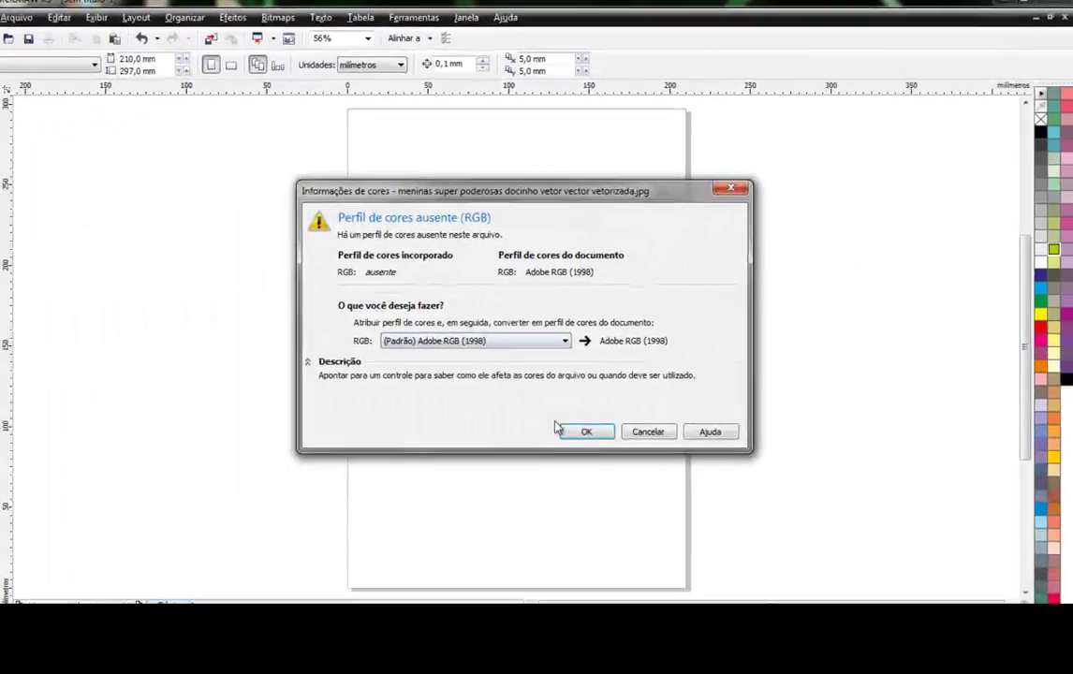
left_click(363, 626)
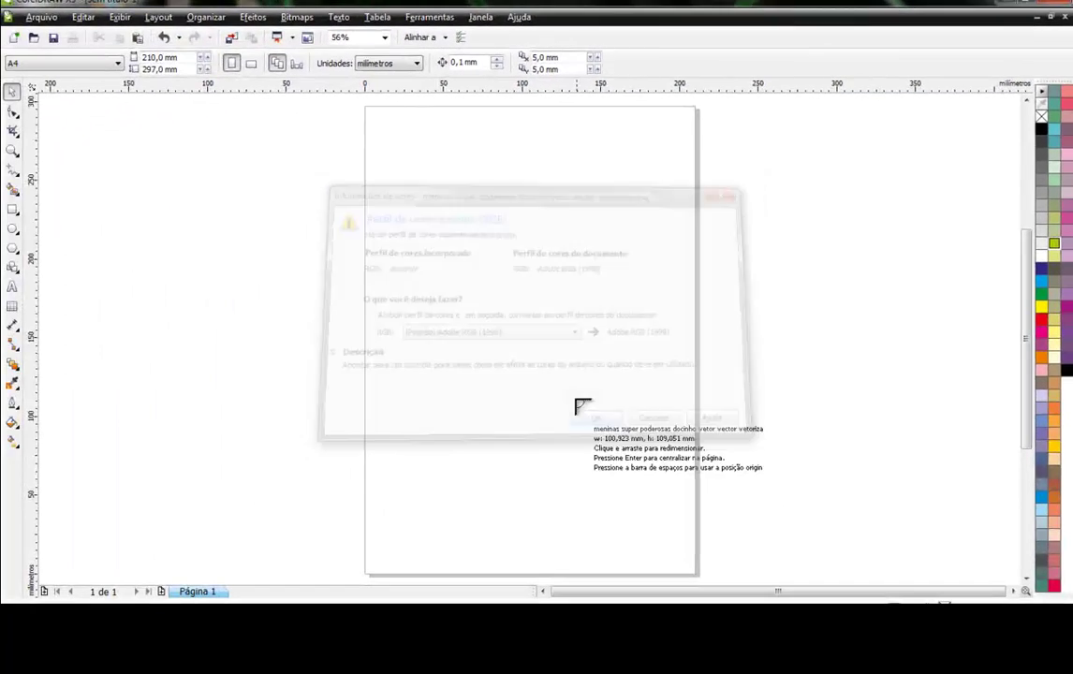
left_click(429, 195)
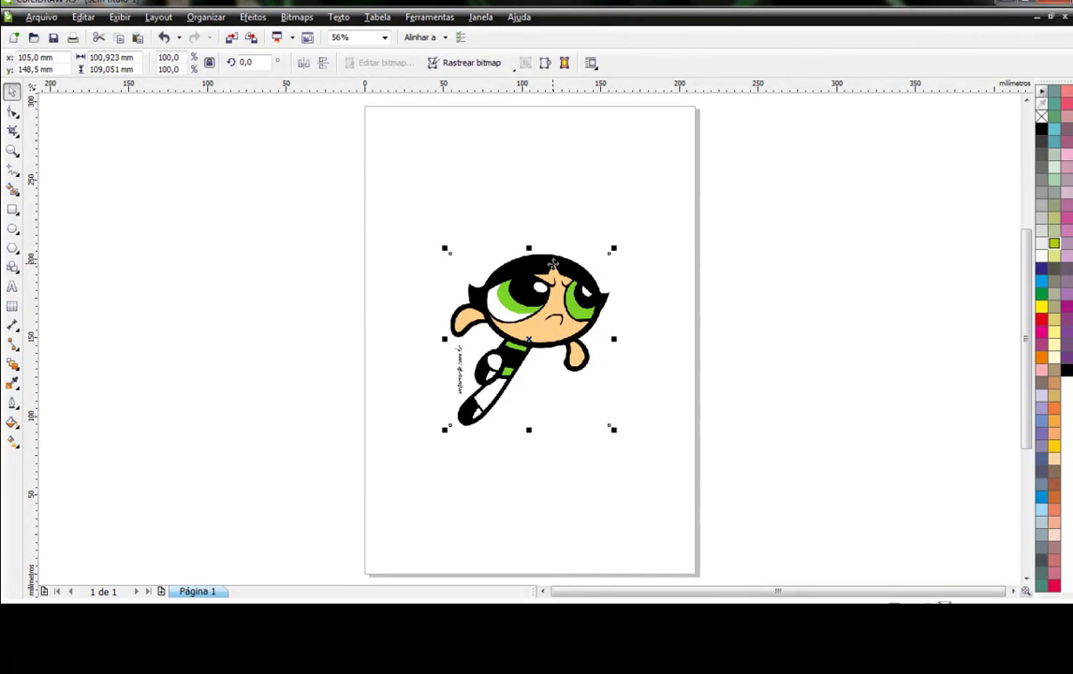
Examine the imported bitmap's black outline beside the green iris at up to 4800% magnification
key("shift+F2")
left_click(789, 288)
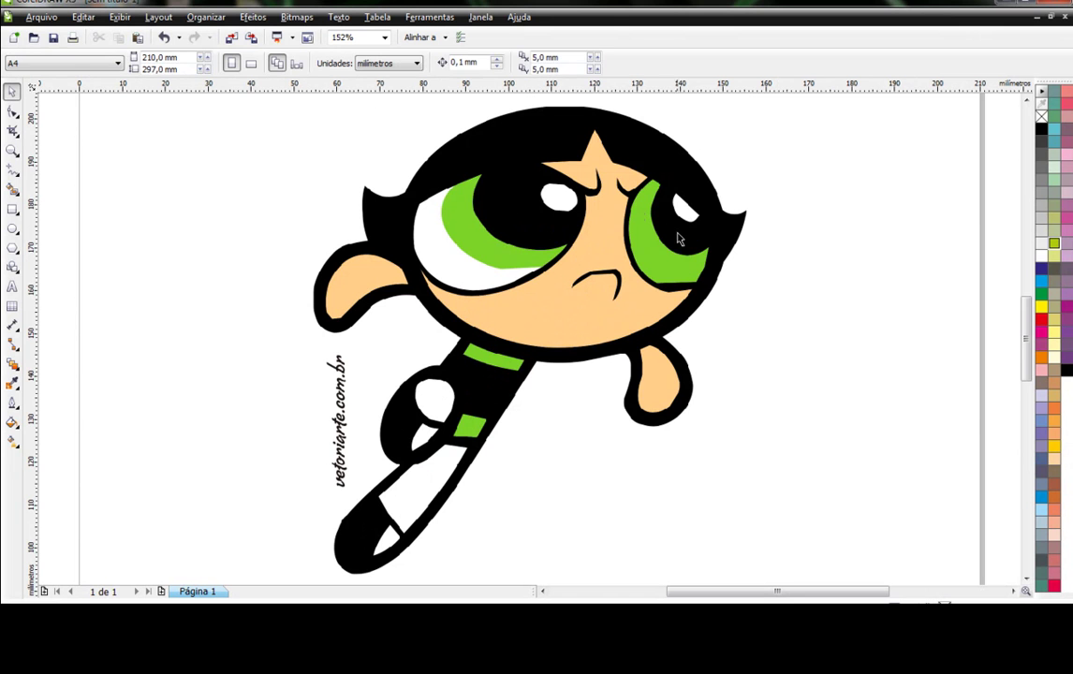
scroll(646, 238, "up", 3)
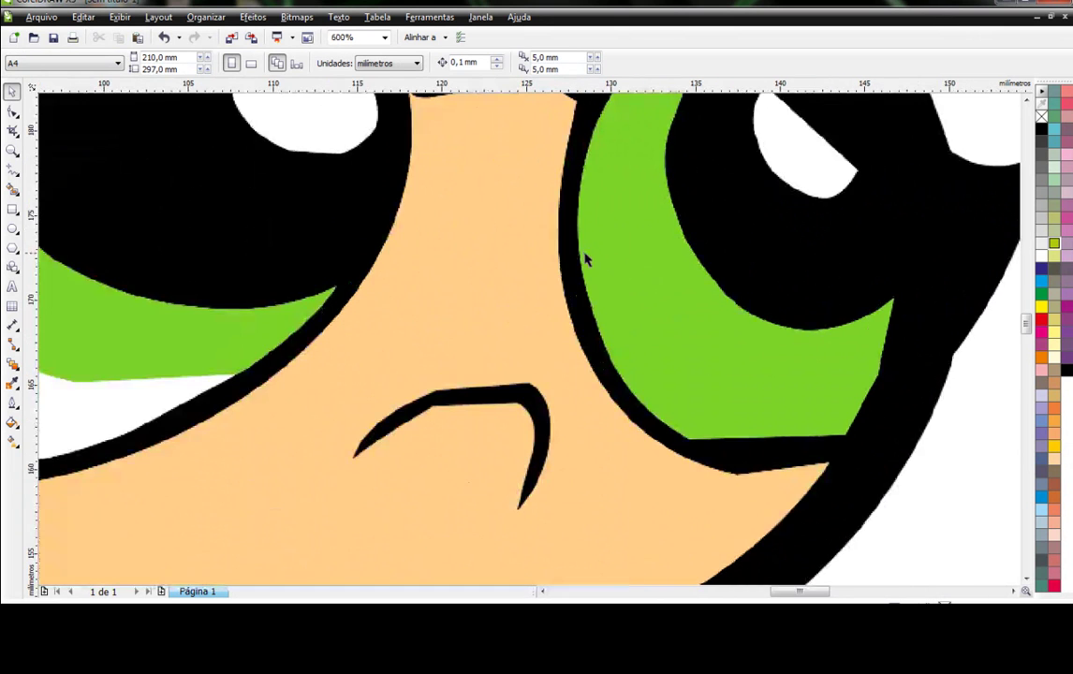
scroll(579, 232, "up", 6)
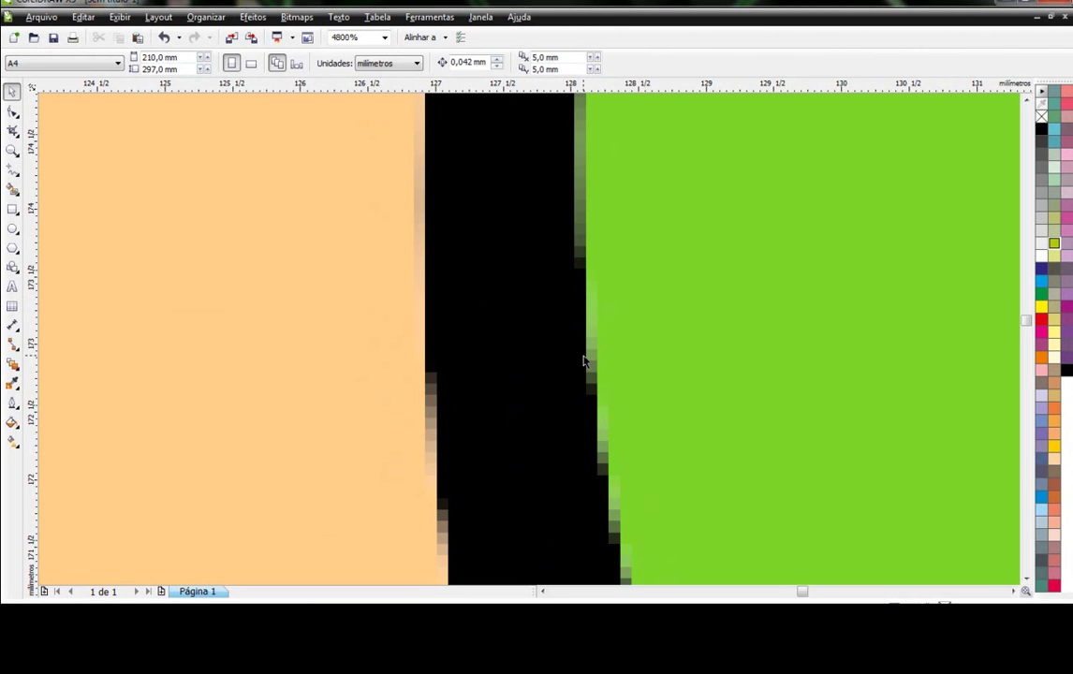
key("F4")
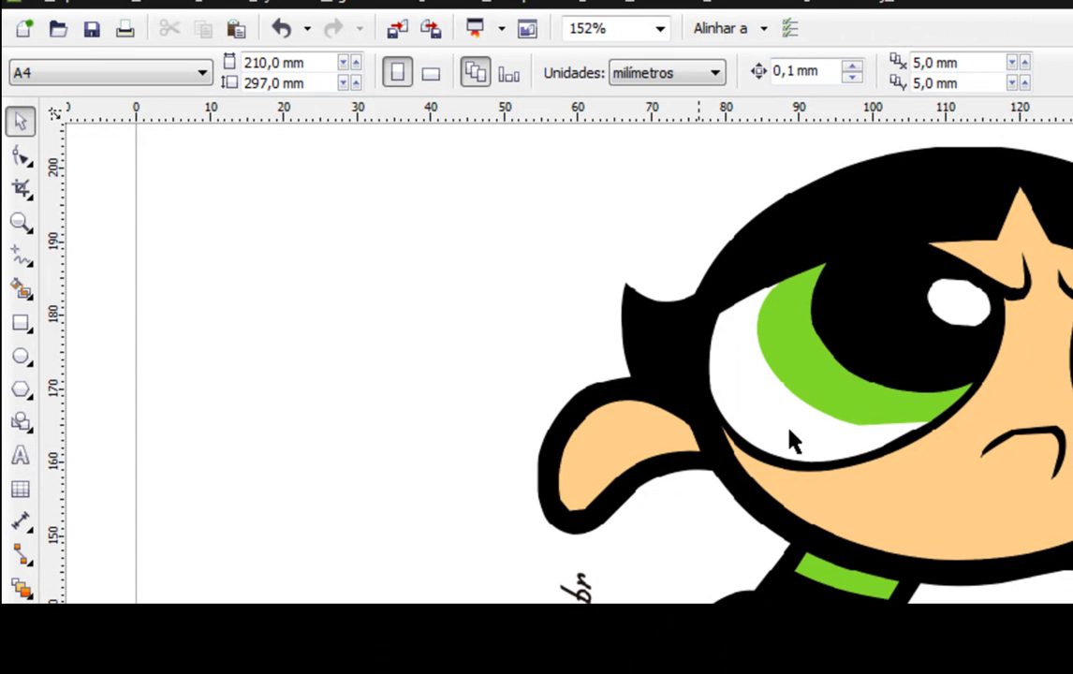
Activate the Bézier tool for tracing the imported bitmap
left_click(29, 261)
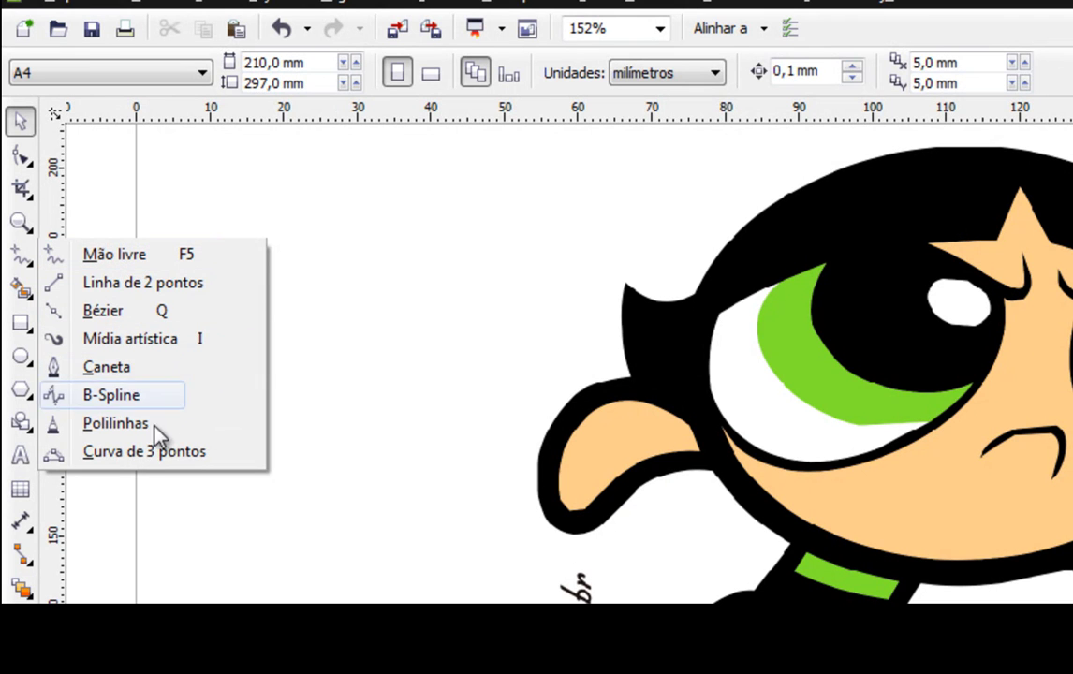
left_click(110, 311)
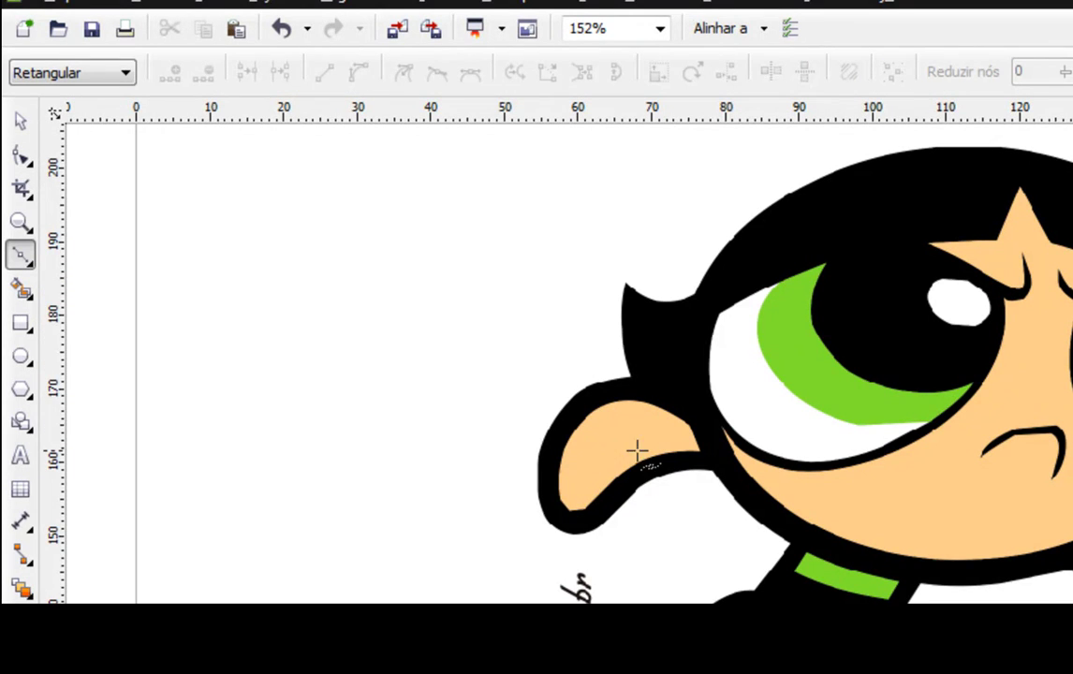
left_click(694, 427)
left_click_drag(558, 476, 560, 512)
mouse_move(384, 479)
left_mouse_down()
mouse_move(383, 570)
mouse_move(355, 587)
mouse_move(360, 599)
mouse_move(391, 489)
left_mouse_up()
left_click(393, 475)
scroll(420, 455, "up", 2)
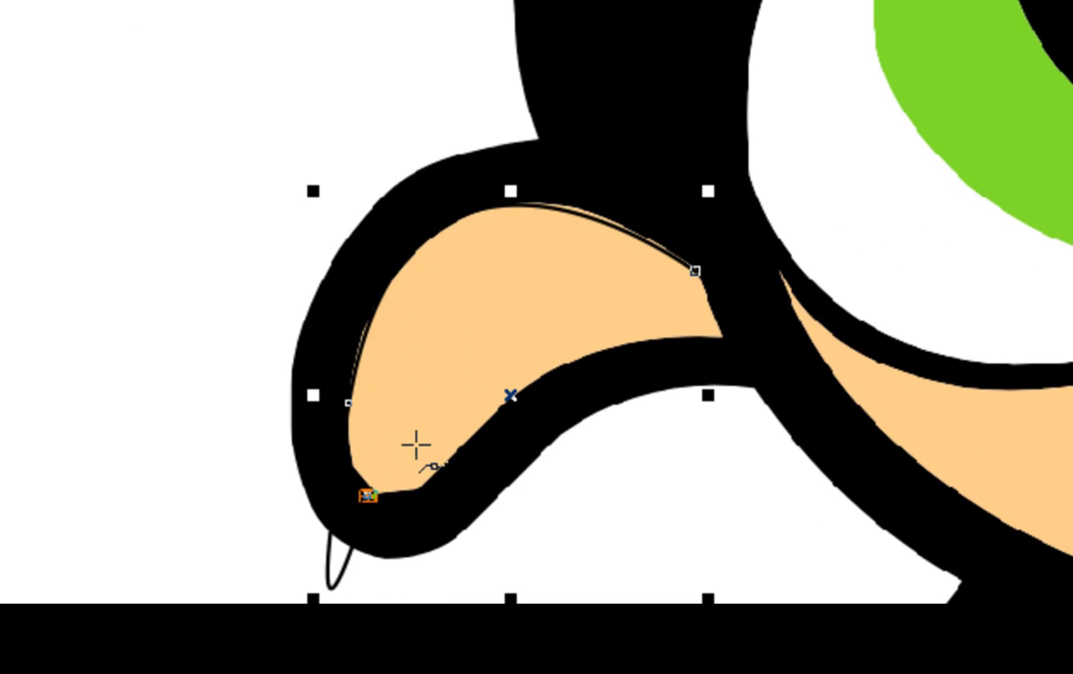
key("Escape")
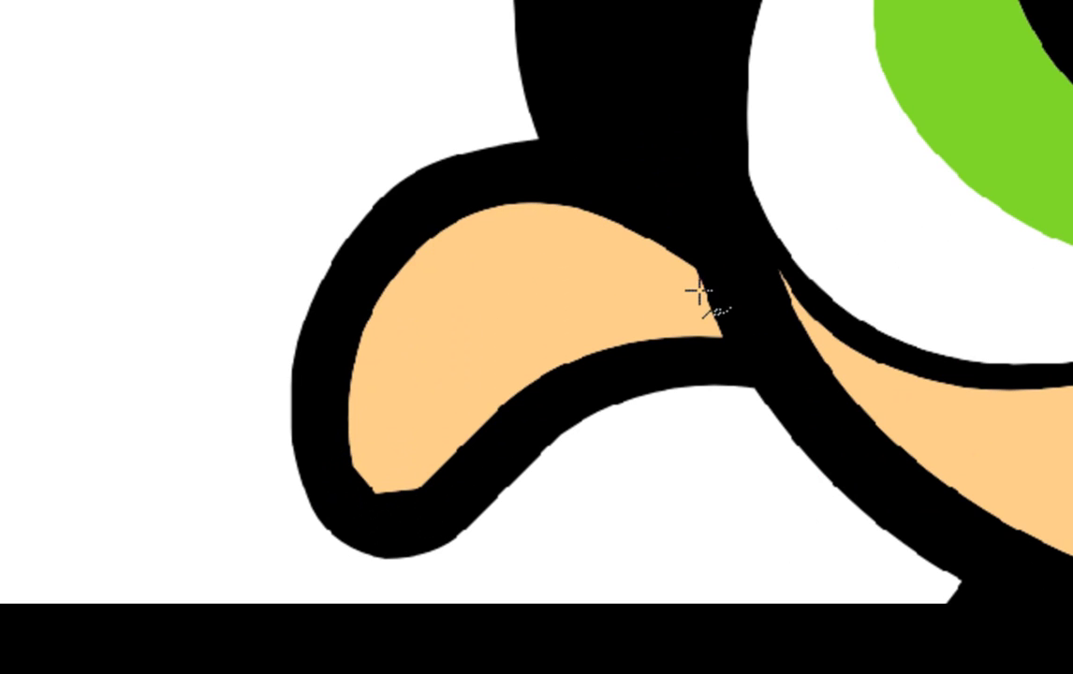
Trace the peach area of the arm beside the larger eye with a closed four-node shape of straight segments, and colour its outline red
left_click(697, 272)
left_click(347, 467)
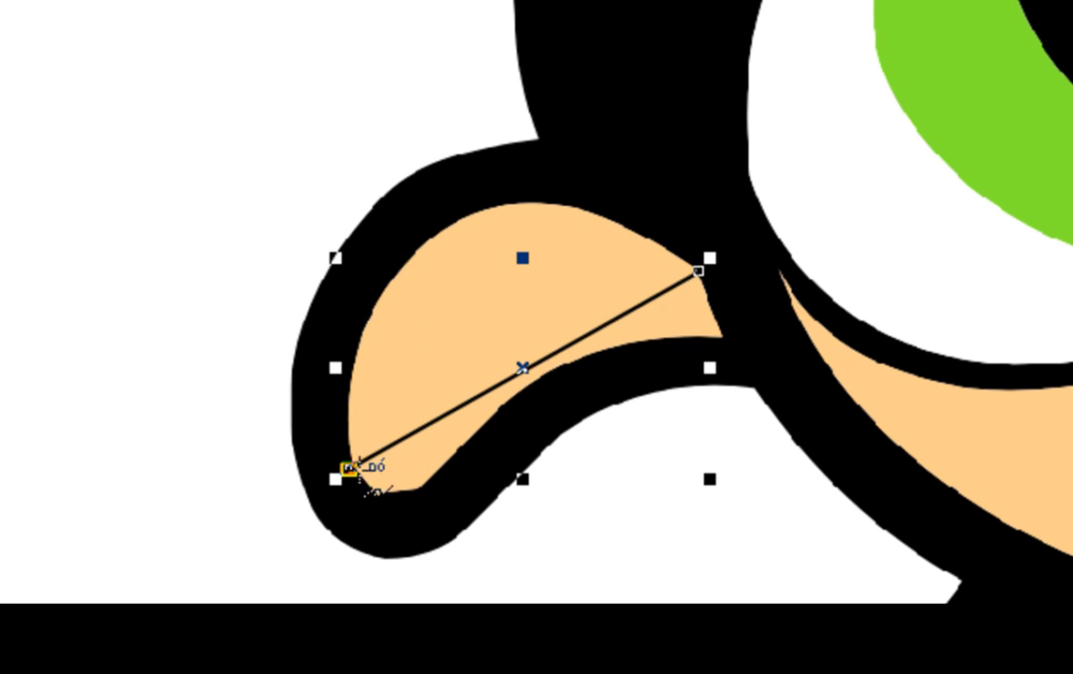
left_click(412, 487)
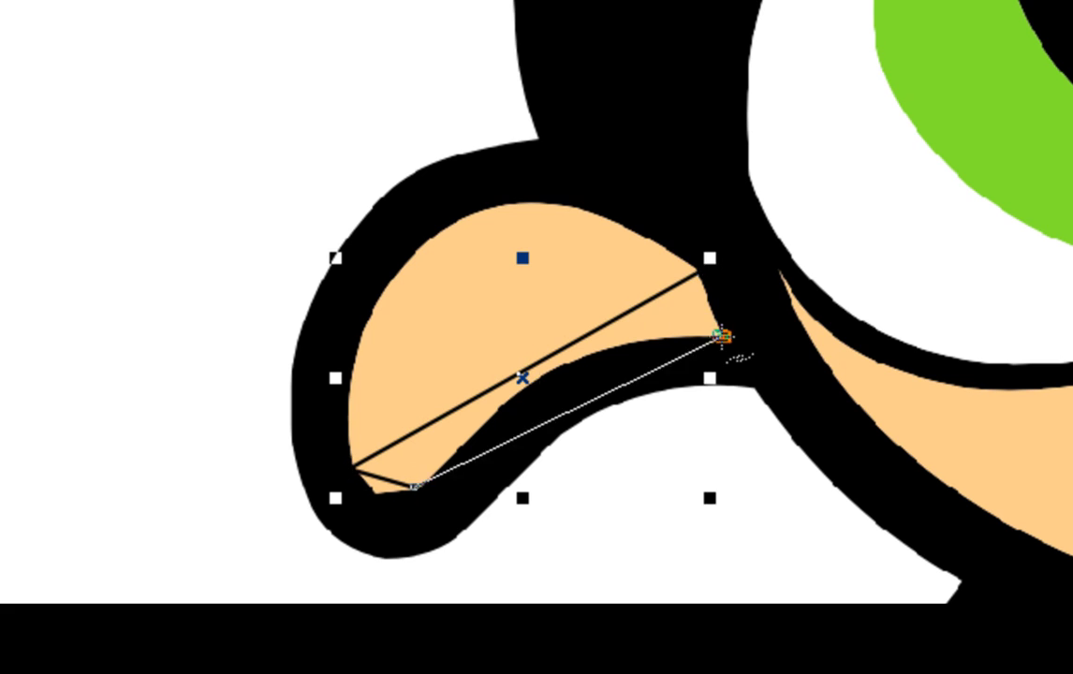
left_click(720, 334)
left_click(698, 271)
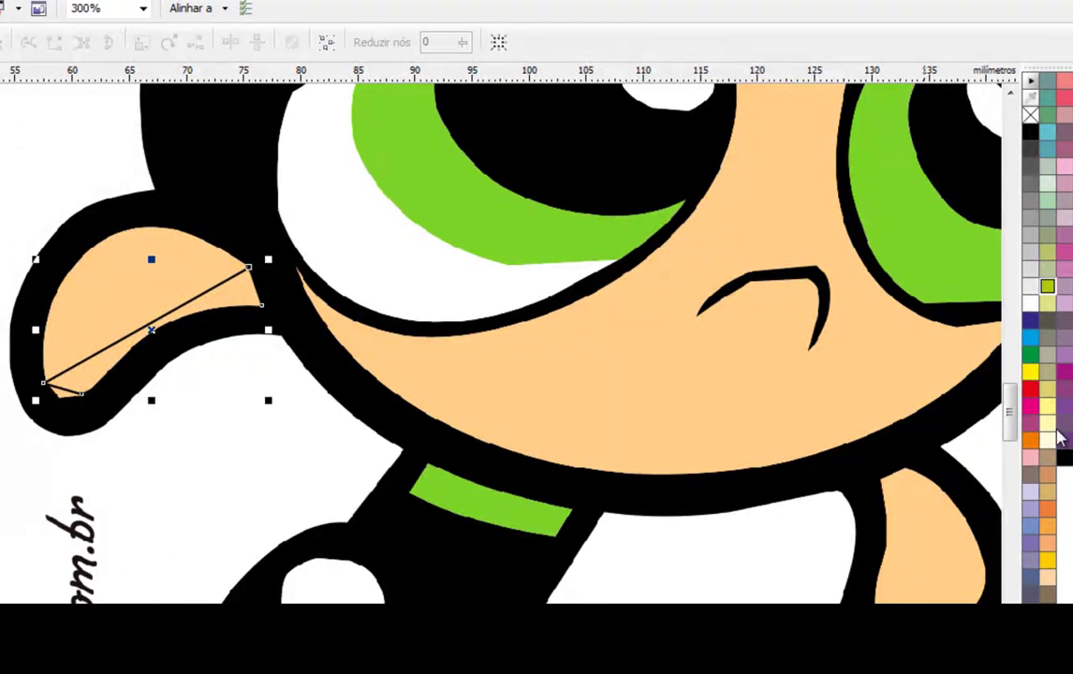
right_click(1031, 390)
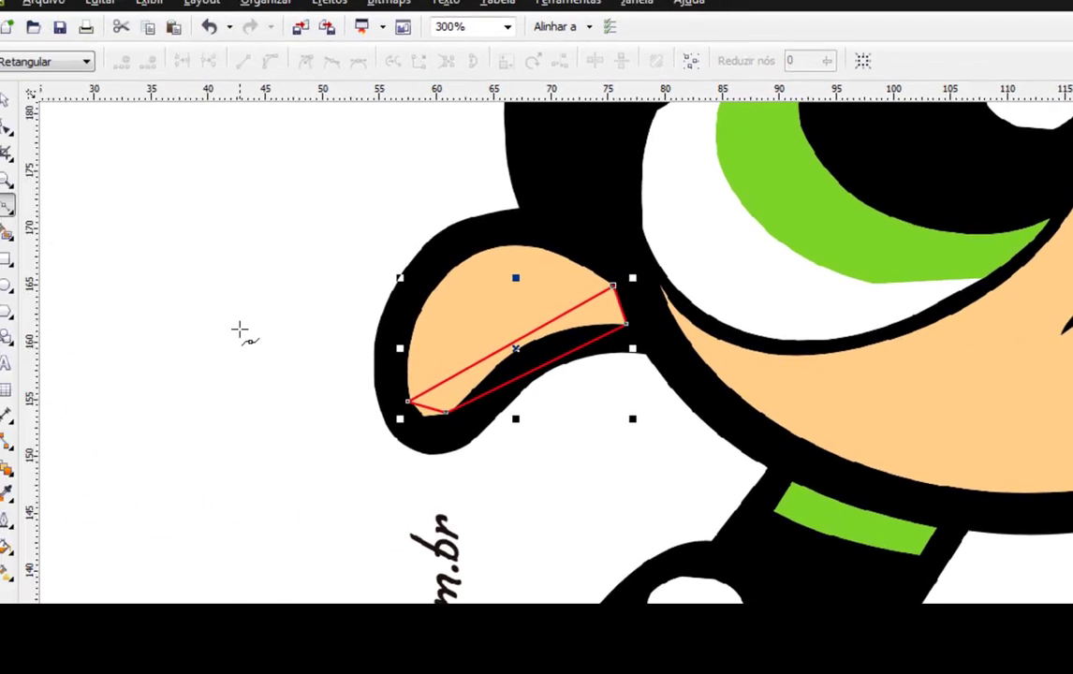
Select all four nodes of the red arm shape and convert its straight segments to curves
left_click(18, 129)
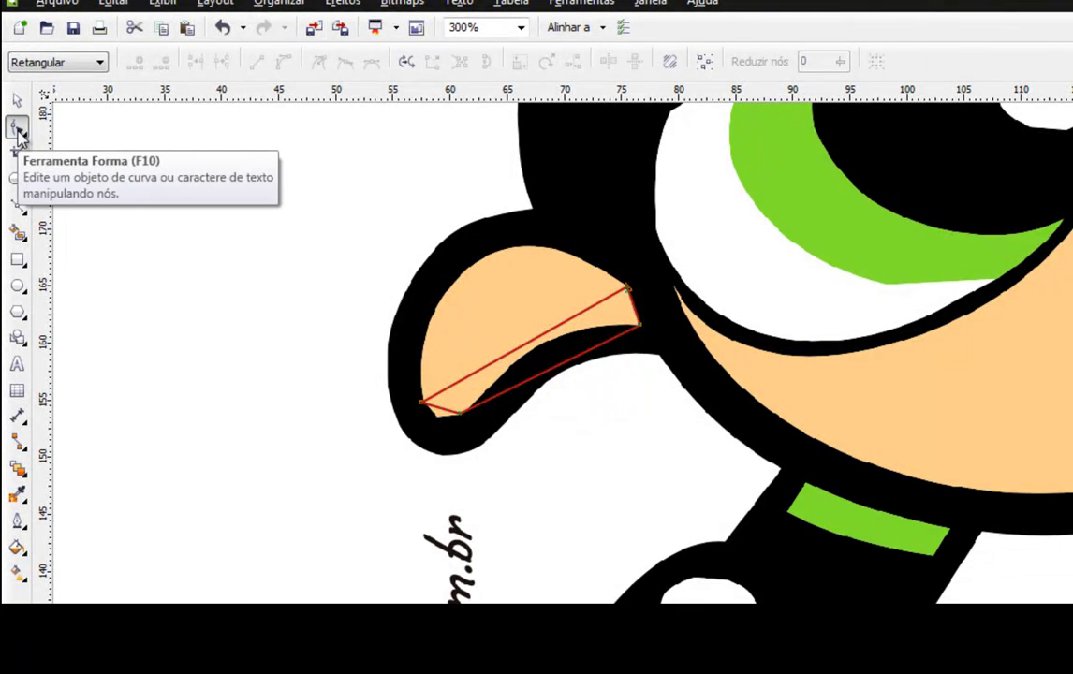
left_click_drag(323, 240, 690, 461)
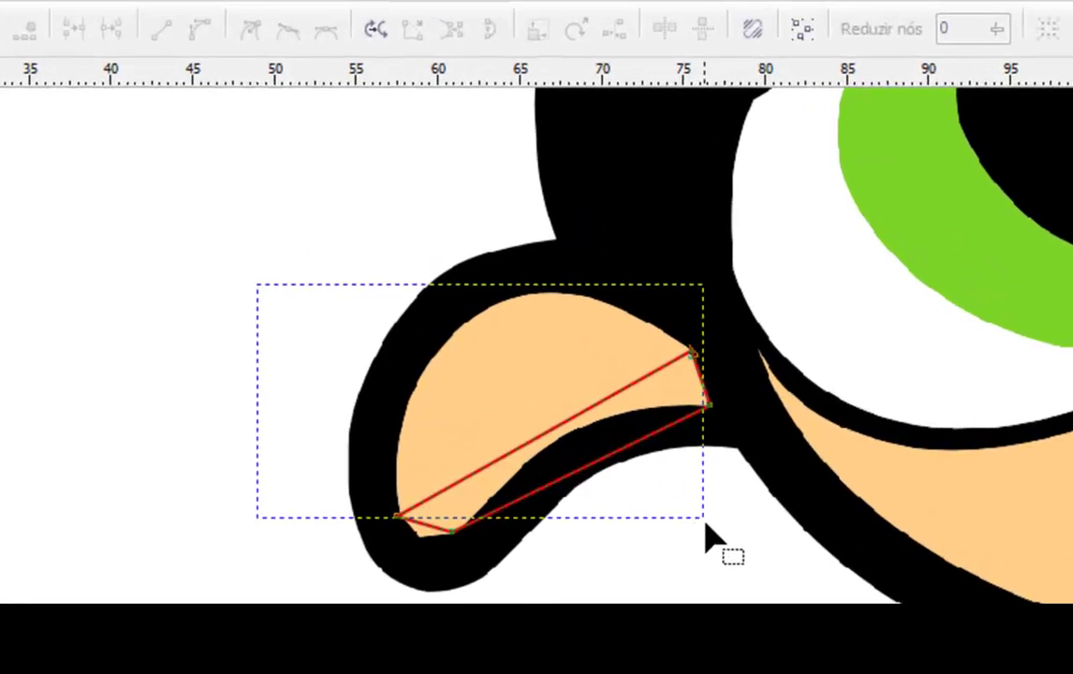
left_click_drag(781, 597, 781, 598)
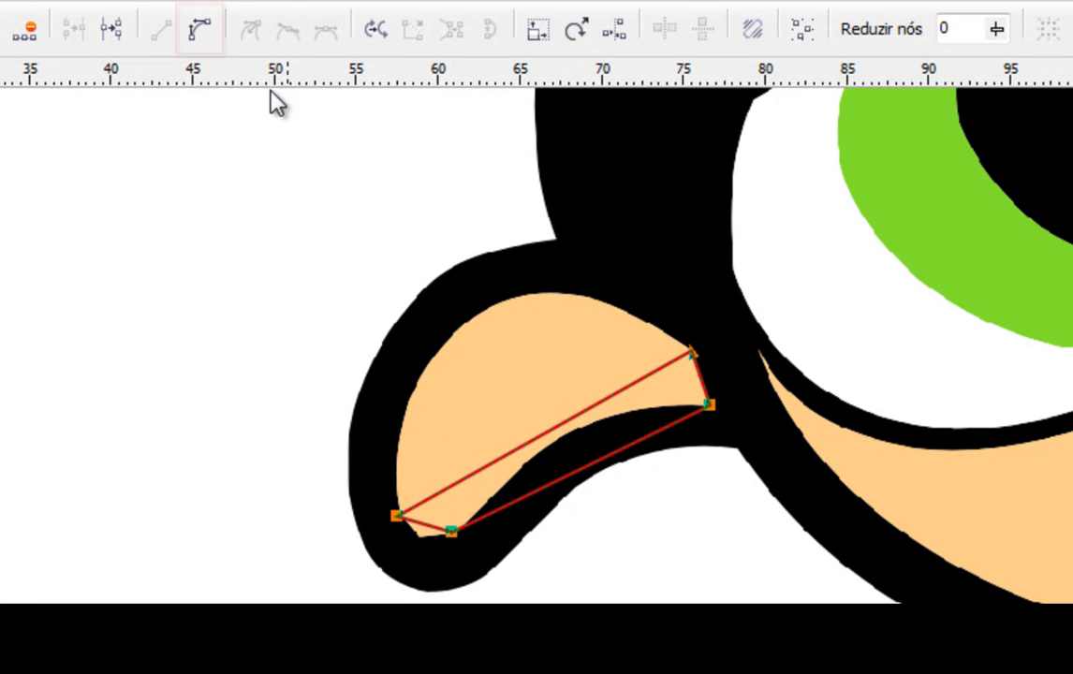
left_click(200, 36)
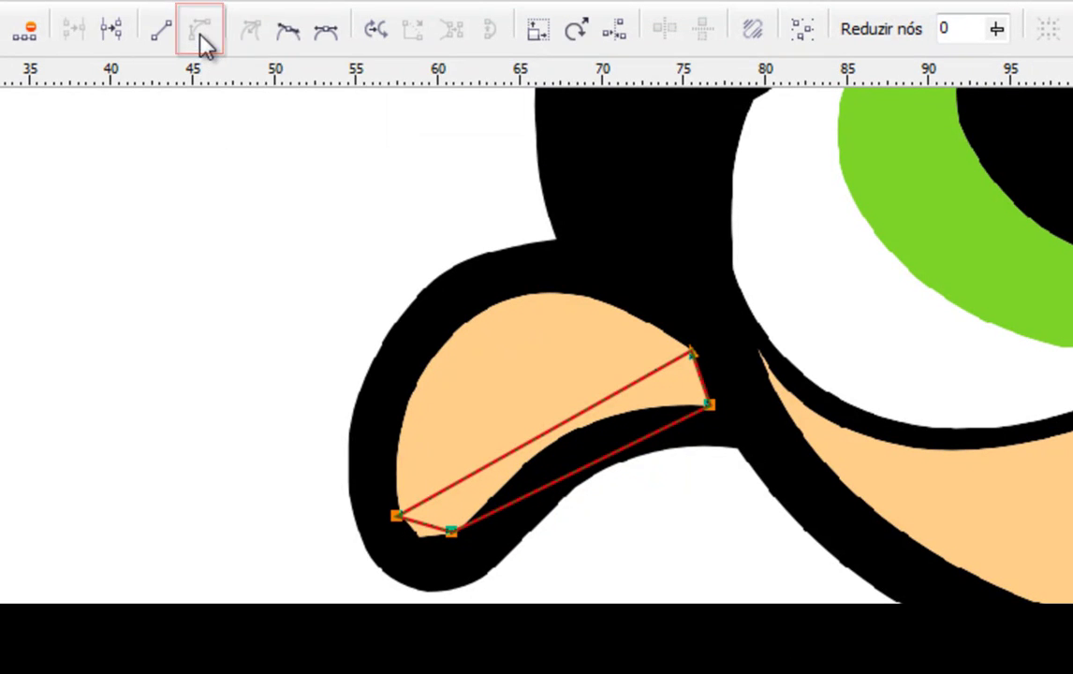
Bend the long upper segment of the arm shape with its control handles to follow the peach area's rounded upper outline
left_click_drag(541, 434, 480, 312)
left_click_drag(351, 413, 412, 551)
left_click_drag(414, 296, 384, 341)
mouse_move(515, 242)
left_mouse_down()
mouse_move(541, 236)
mouse_move(536, 223)
mouse_move(546, 240)
left_mouse_up()
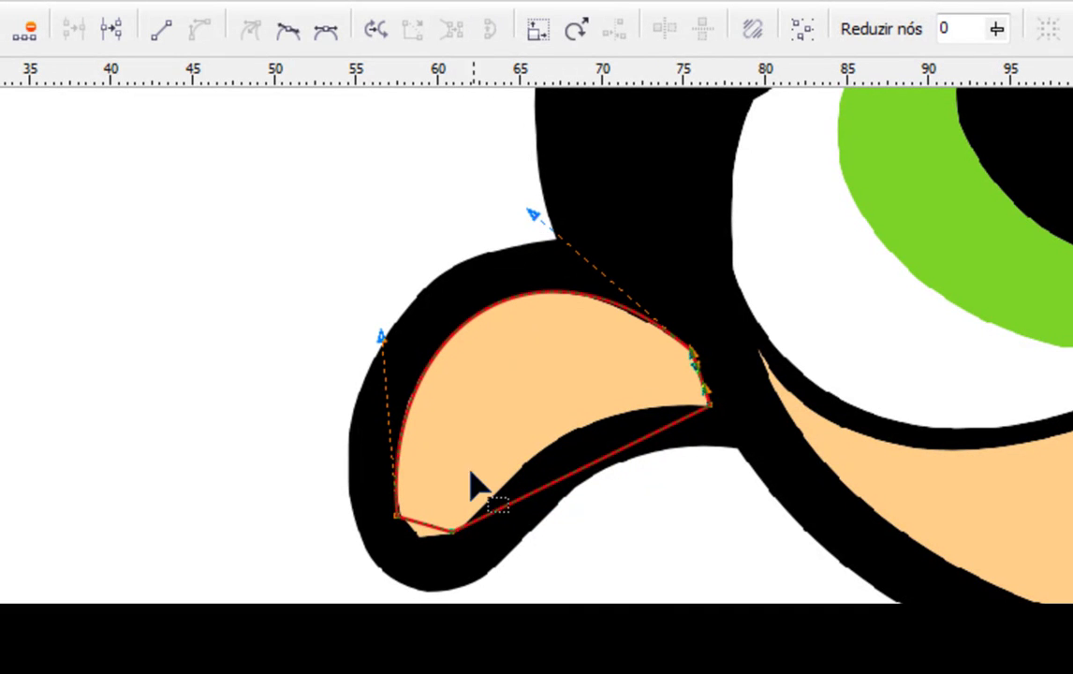
Curve the short segment at the arm's lower tip around the rounded end of the peach area
left_click(425, 526)
scroll(425, 539, "up", 2)
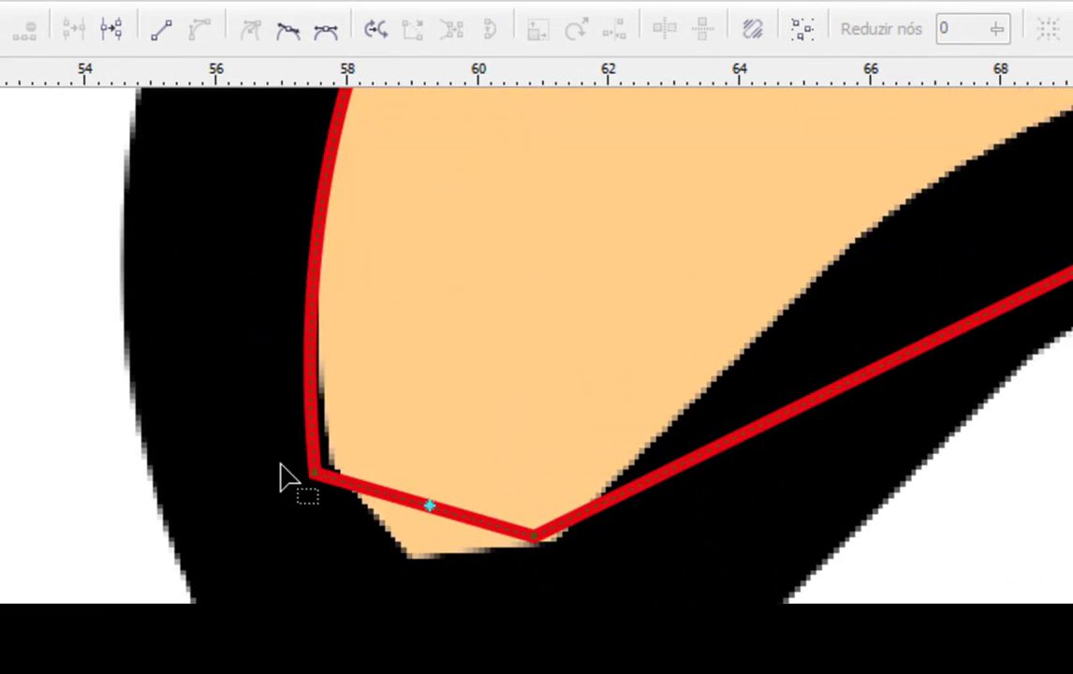
left_click_drag(283, 462, 412, 548)
left_click_drag(379, 503, 379, 573)
left_click_drag(459, 552, 446, 578)
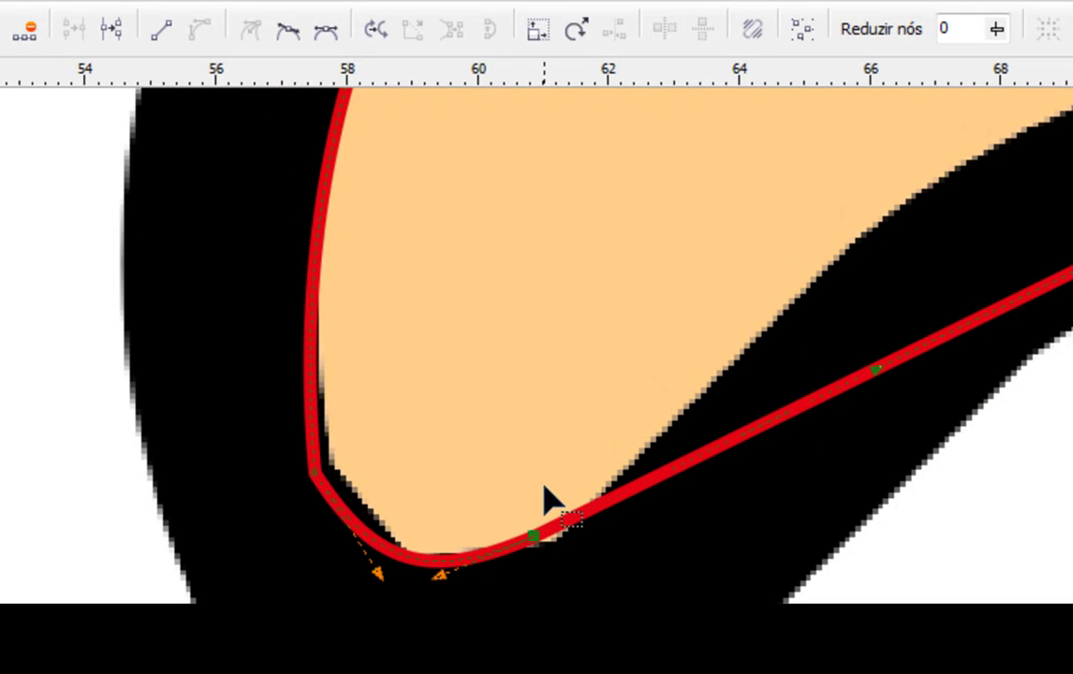
Bend the arm shape's lower segment upward to match the concave edge of the peach area
scroll(546, 499, "down", 1)
left_click_drag(766, 402, 765, 285)
scroll(1027, 217, "down", 2)
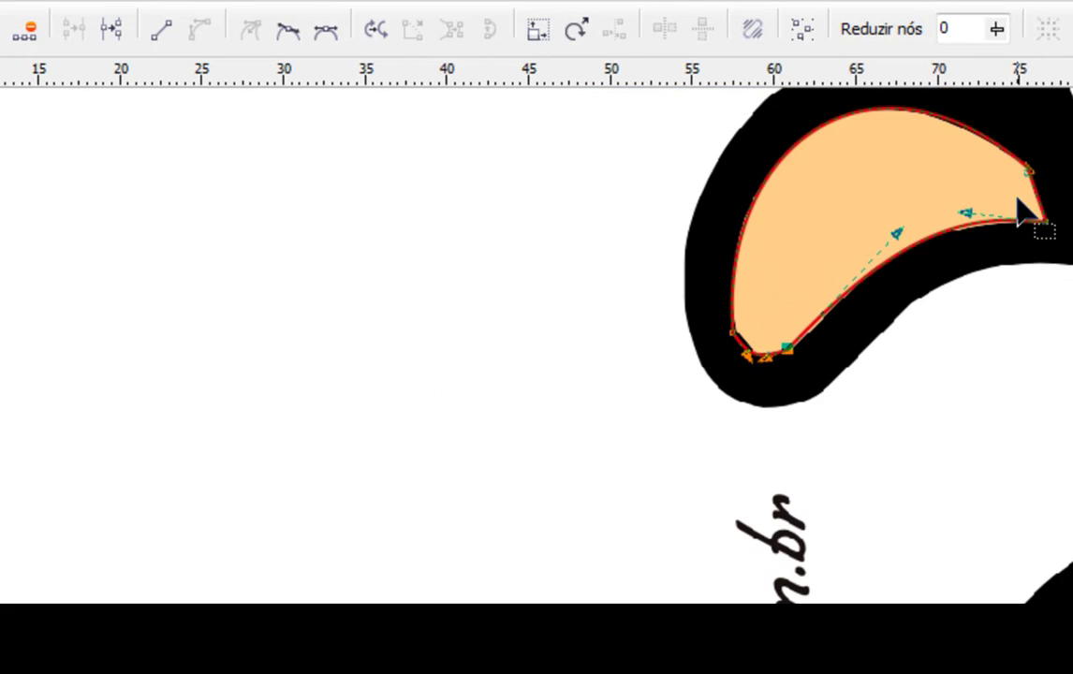
Fill the traced arm shape with the light yellow-green C:20 M:0 Y:60 K:0 and remove its outline
scroll(1018, 200, "down", 2)
key("space")
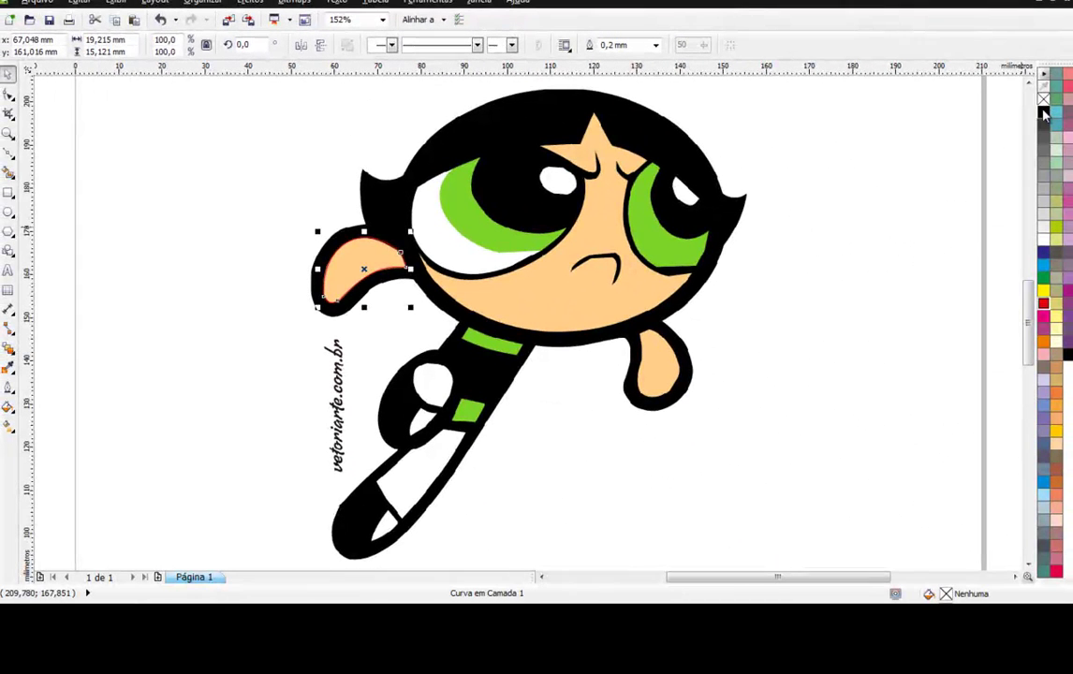
left_click(1045, 113)
left_click(1056, 227)
left_click(1056, 233)
left_click(1057, 240)
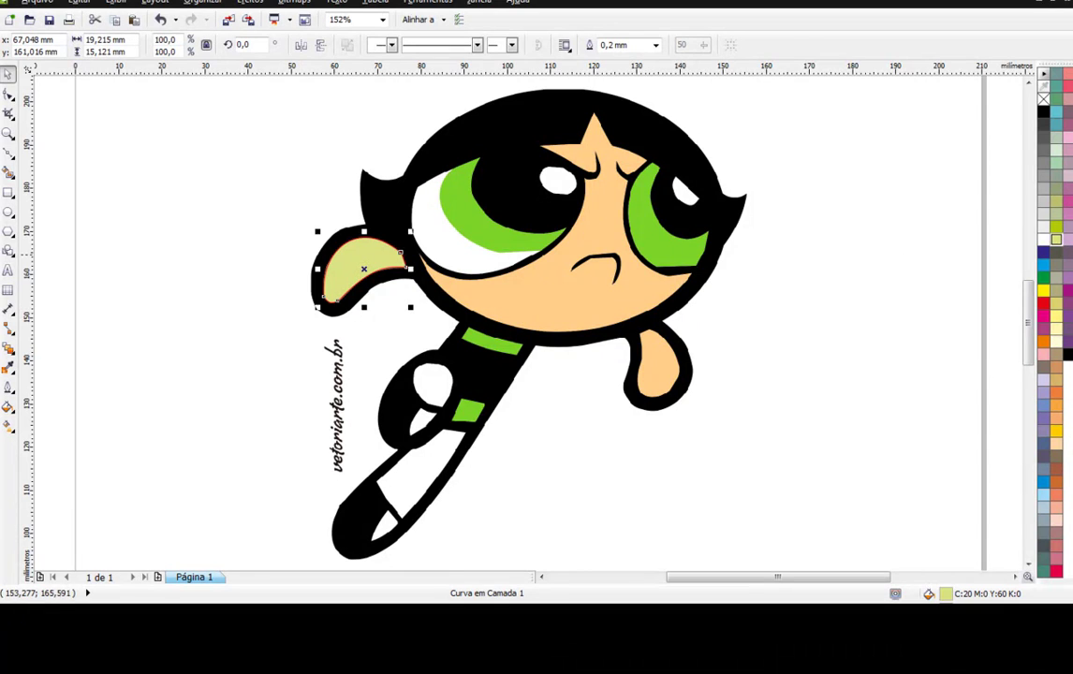
right_click(1045, 100)
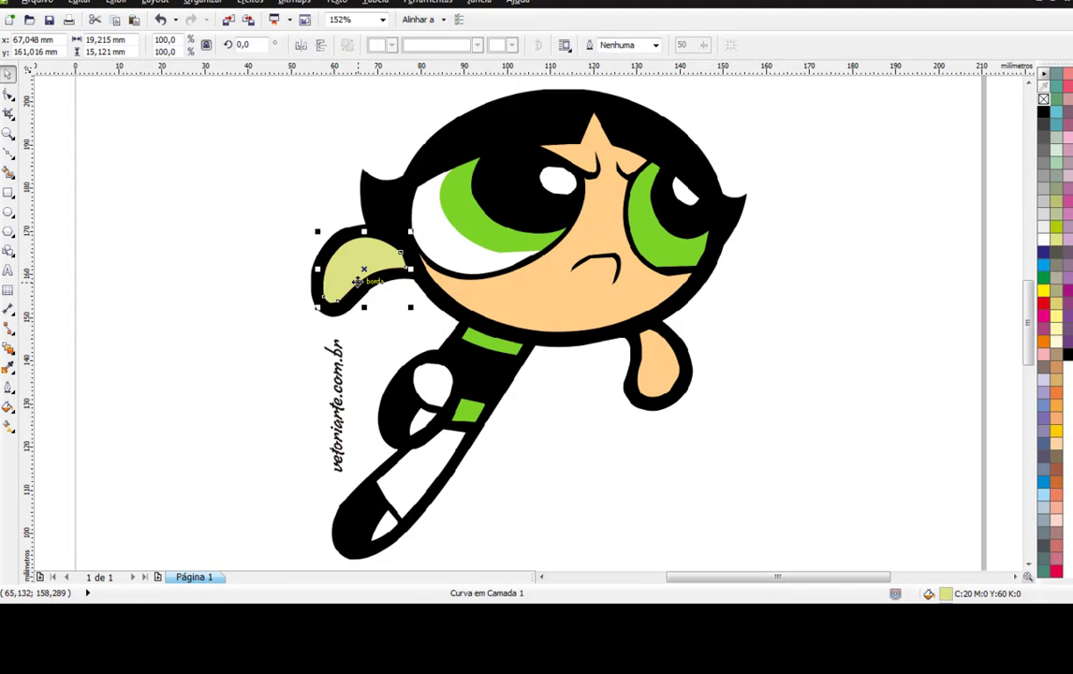
Delete the filled arm shape, keeping only the imported bitmap, and leave nothing selected
left_click(763, 296)
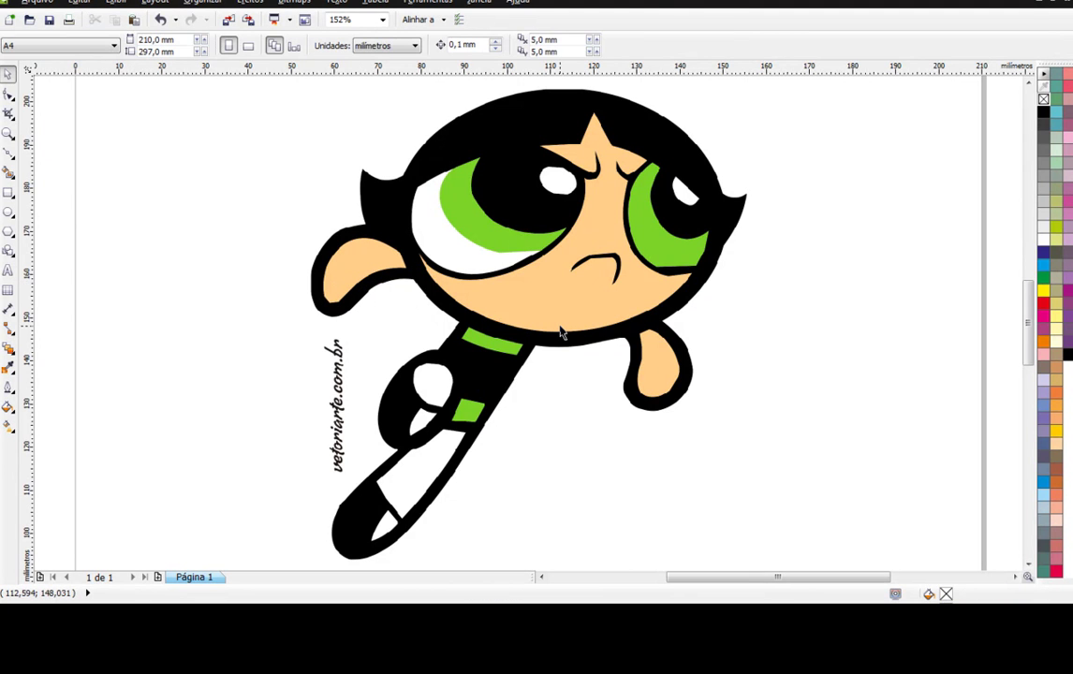
left_click(561, 267)
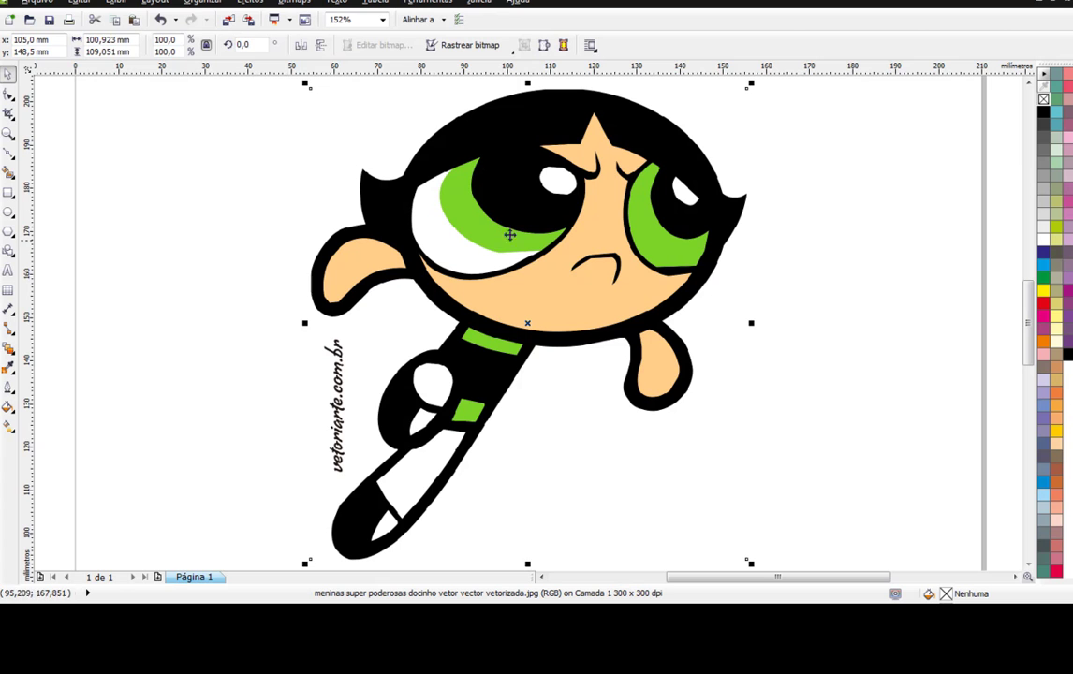
left_click(844, 196)
left_click(556, 163)
left_click(775, 196)
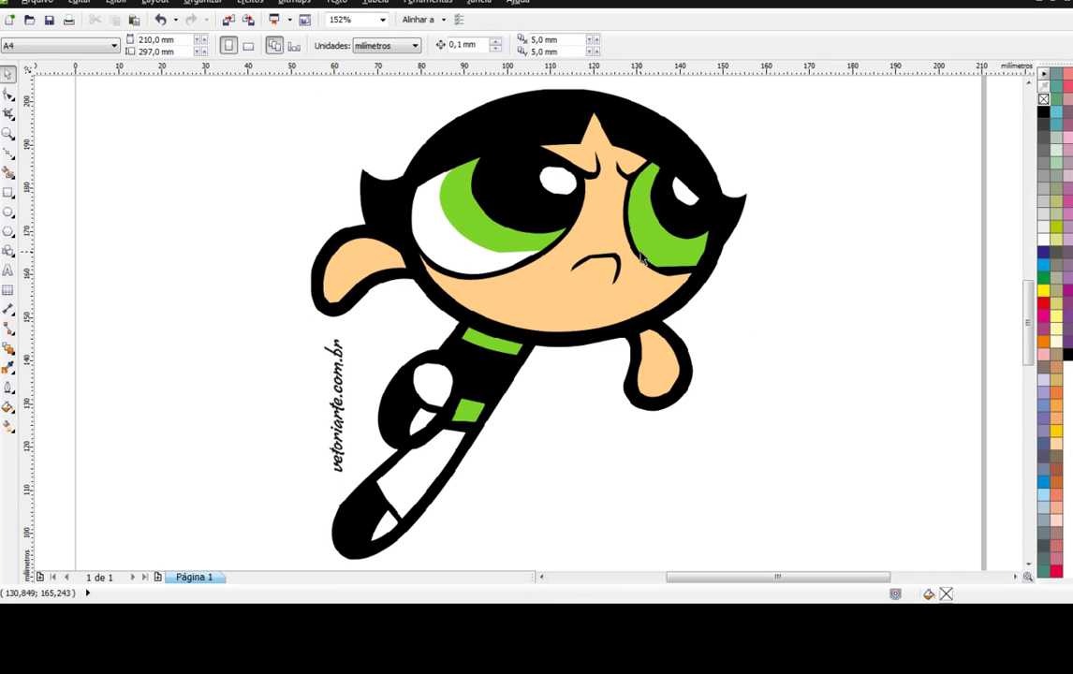
Start an outline trace (Rastreio do contorno) of the imported bitmap with the Logotipo detalhado image type
left_click(558, 289)
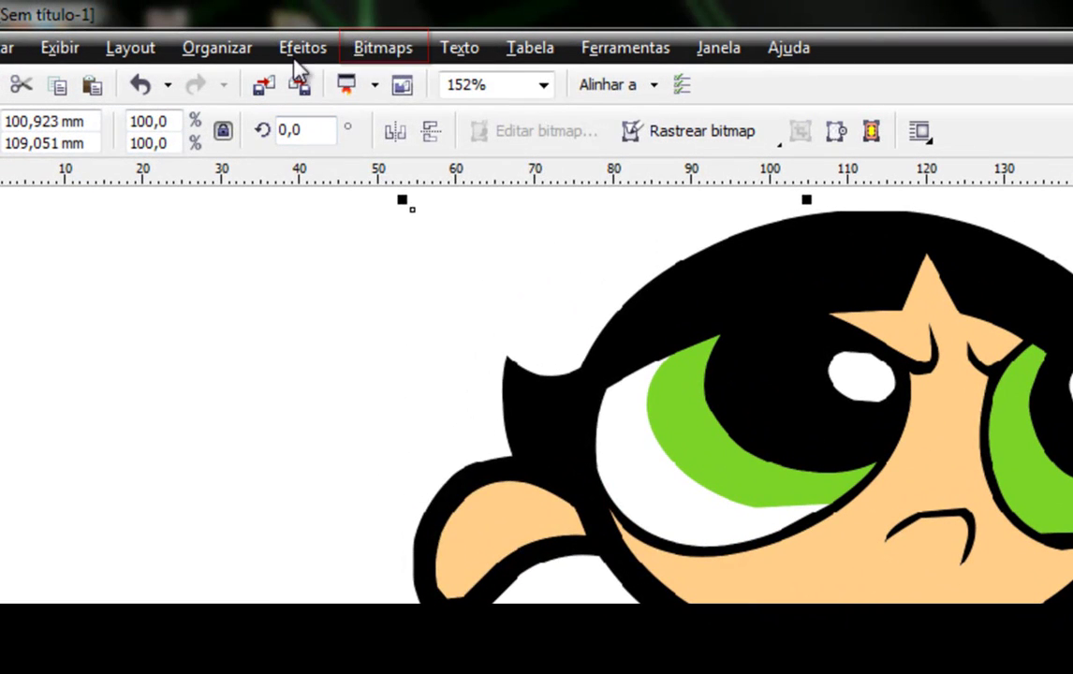
left_click(287, 3)
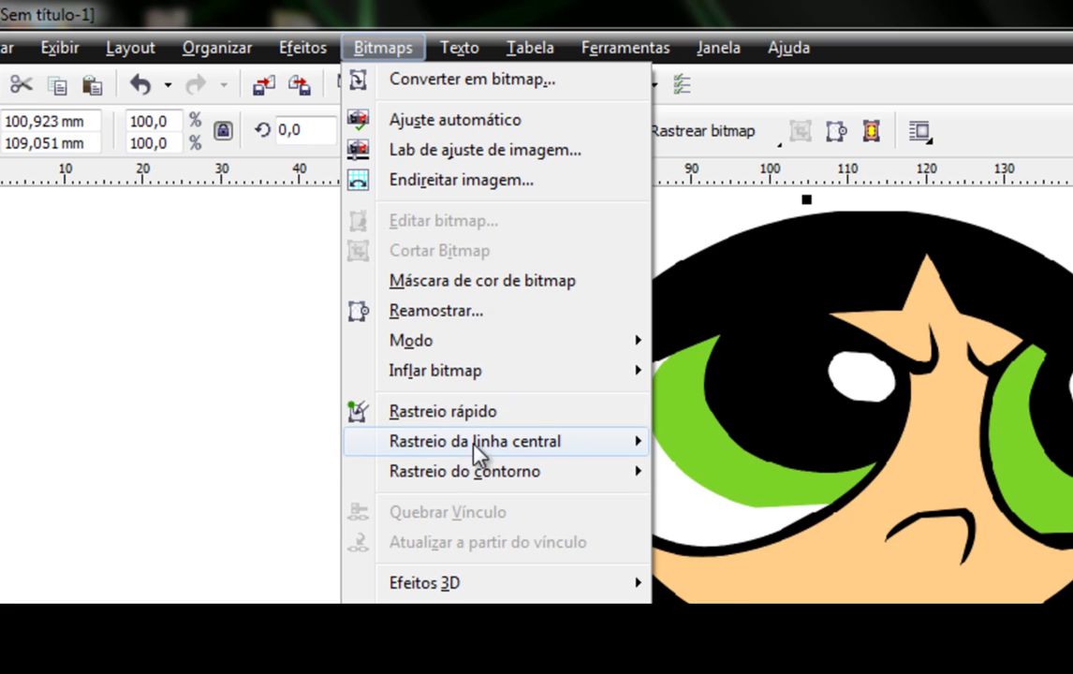
mouse_move(471, 462)
mouse_move(506, 445)
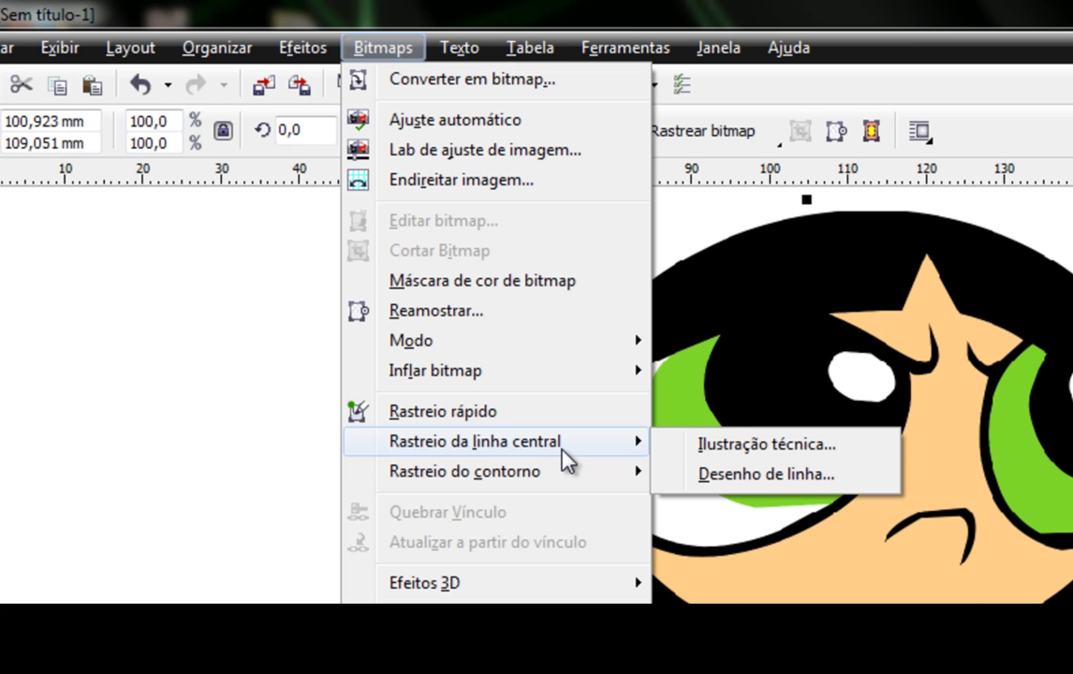
mouse_move(536, 475)
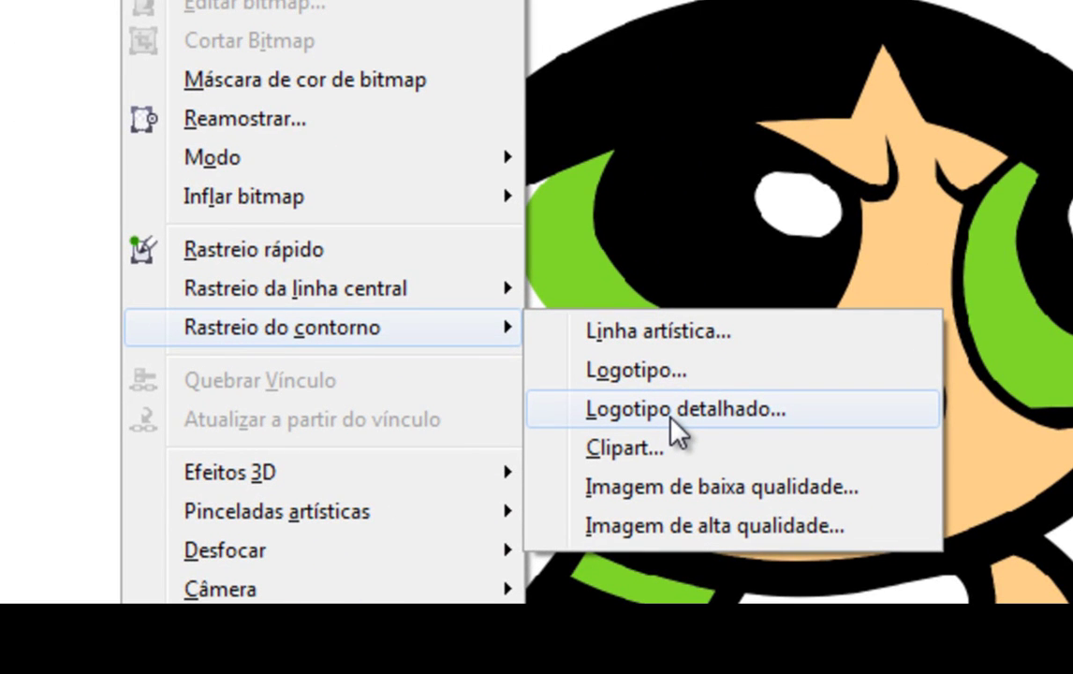
left_click(670, 417)
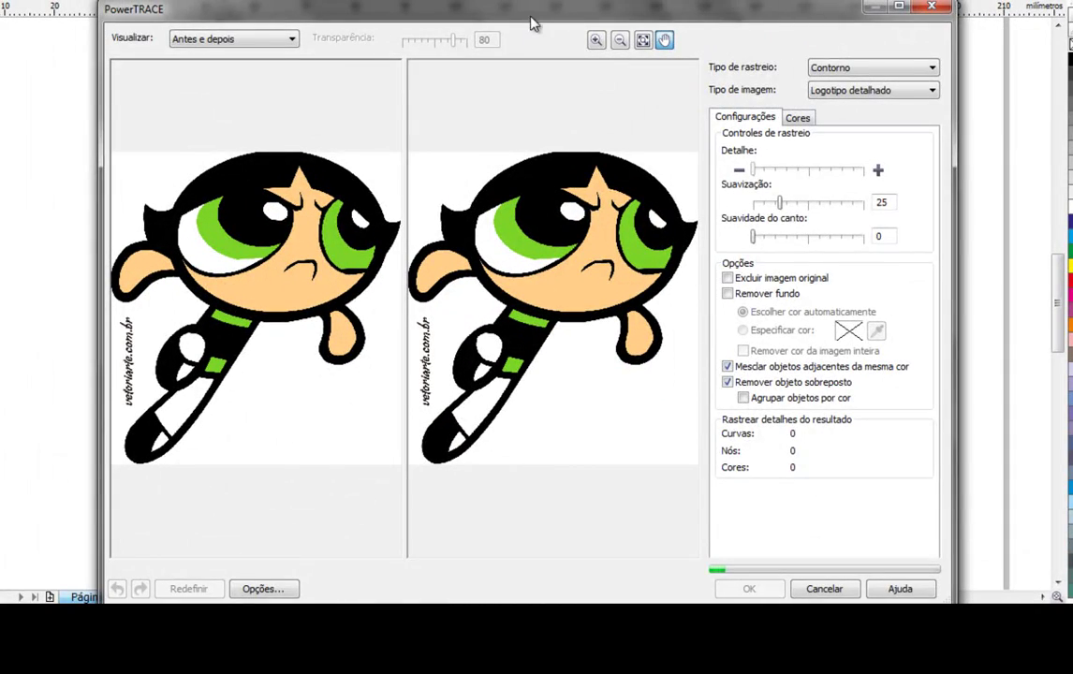
left_click_drag(525, 19, 501, 0)
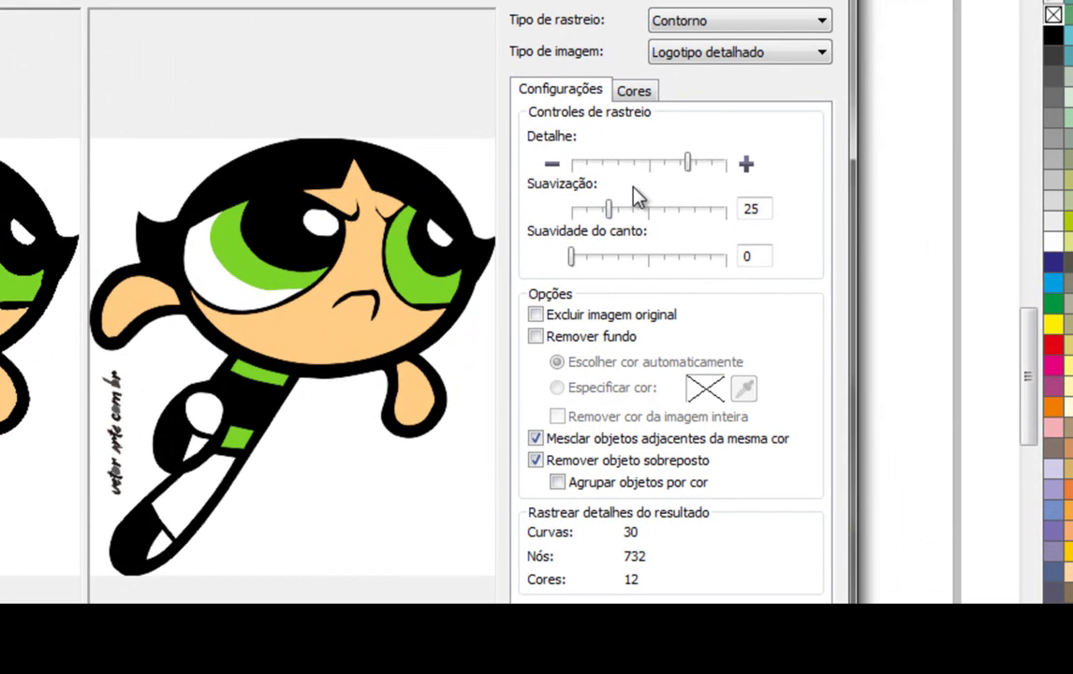
Trace the bitmap at maximum detail with background removal enabled and the background colour chosen automatically
left_click(691, 167)
left_click_drag(721, 165, 738, 171)
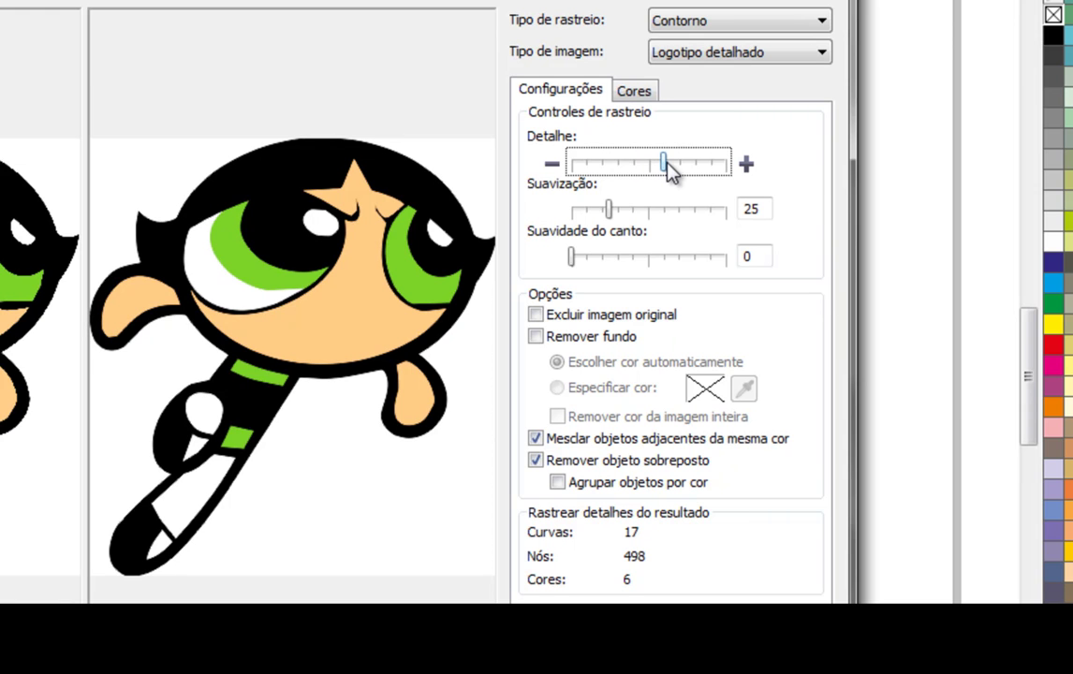
left_click_drag(666, 166, 735, 177)
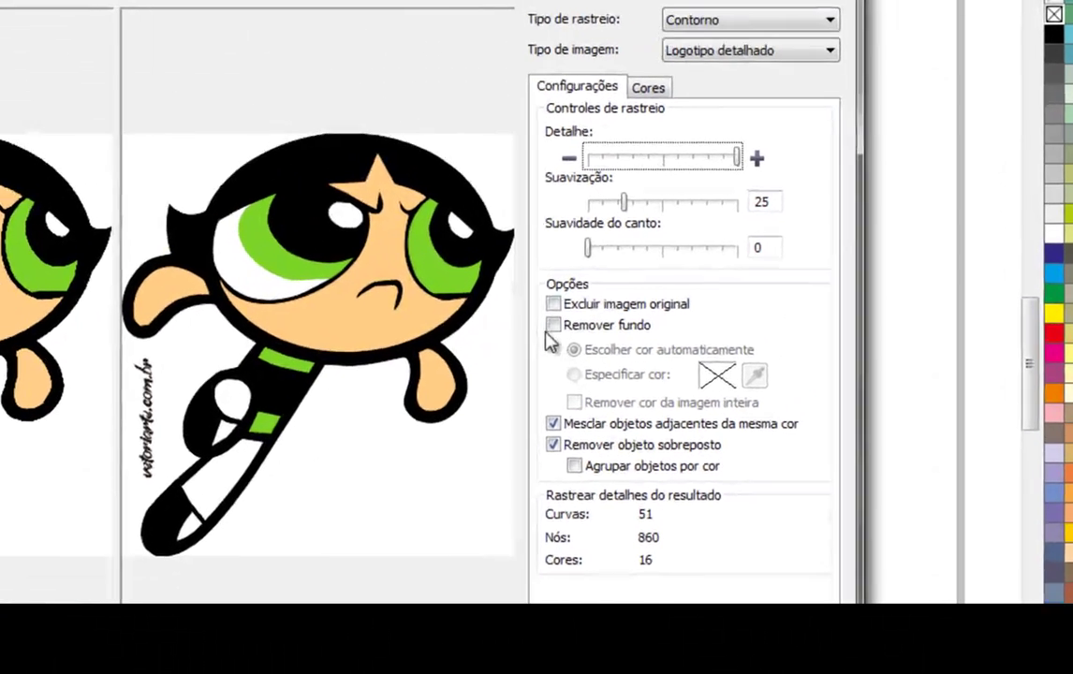
left_click(653, 263)
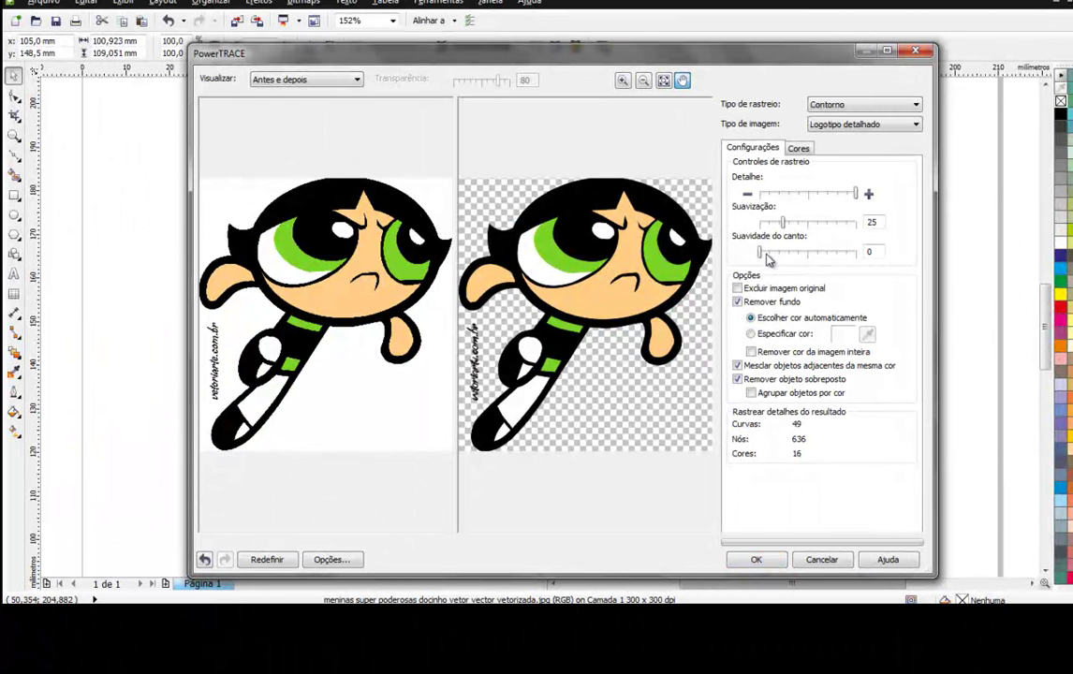
left_click(757, 560)
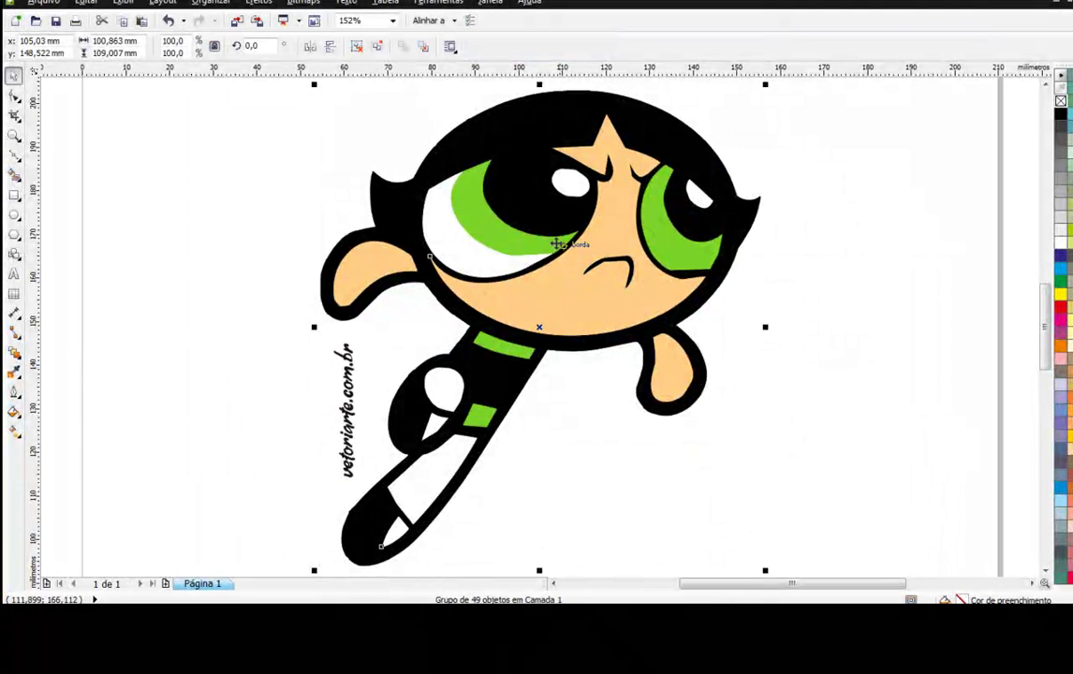
Move the traced vector group about 103 mm to the right, beside the original bitmap
scroll(554, 242, "down", 2)
left_click(749, 214)
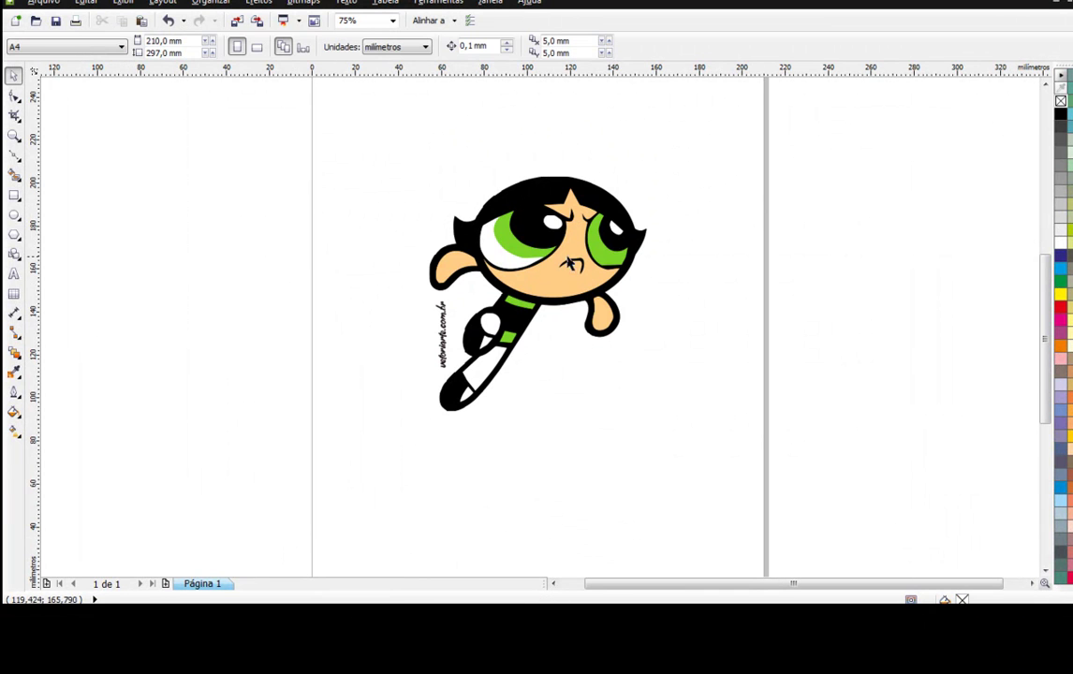
left_click_drag(548, 267, 766, 261)
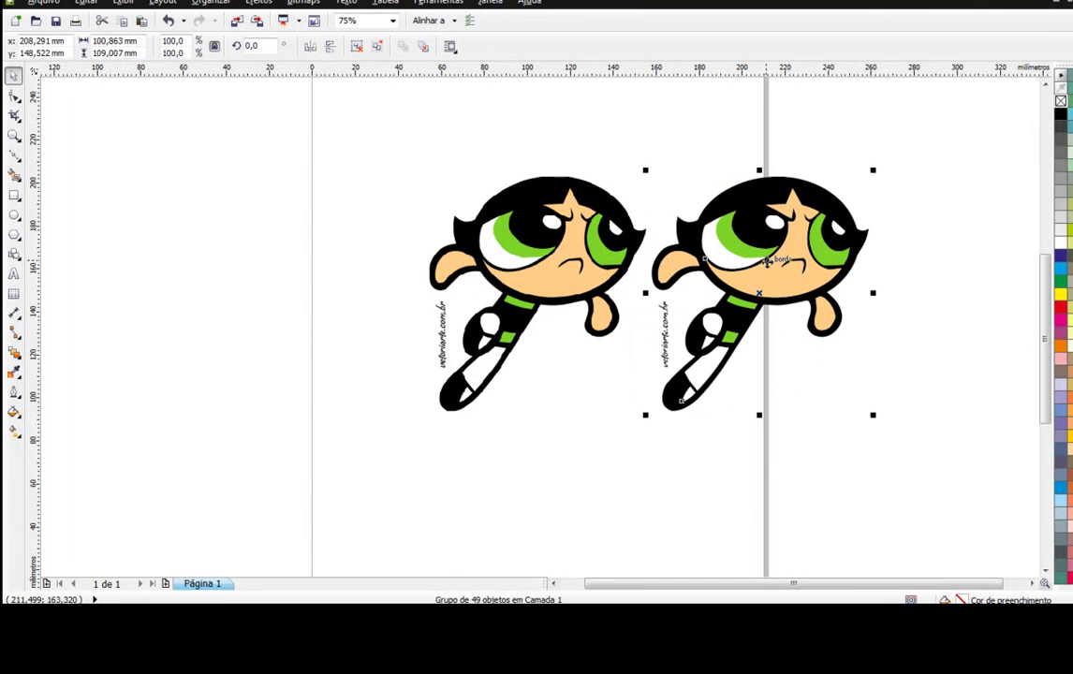
Compare the edges around the smaller eye's green iris in the bitmap and the traced vector at up to 2400% magnification
scroll(766, 262, "up", 2)
left_click(1012, 150)
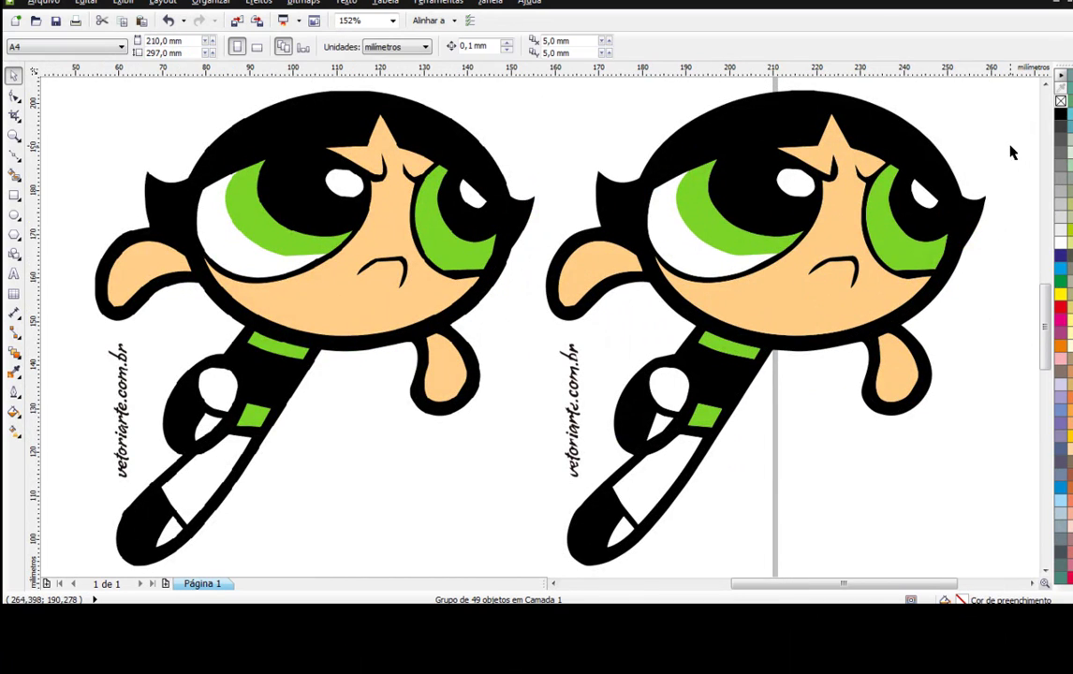
scroll(365, 241, "up", 8)
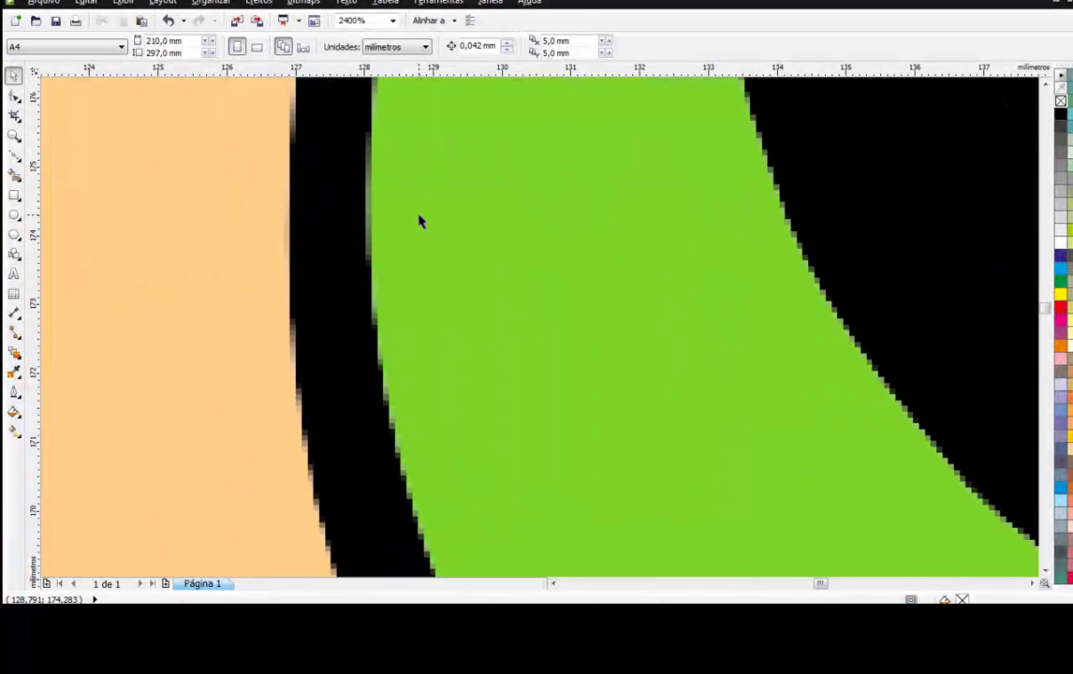
scroll(426, 236, "down", 8)
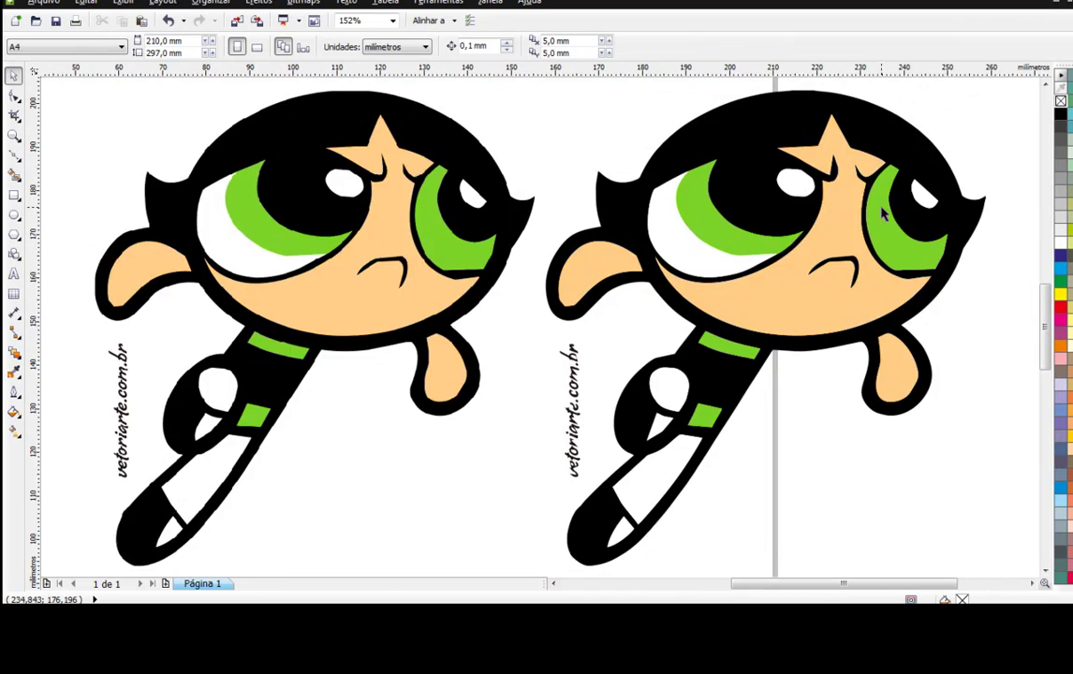
scroll(878, 210, "up", 7)
scroll(768, 264, "down", 7)
Ungroup all objects of the traced vector character and clear the selection
left_click(665, 174)
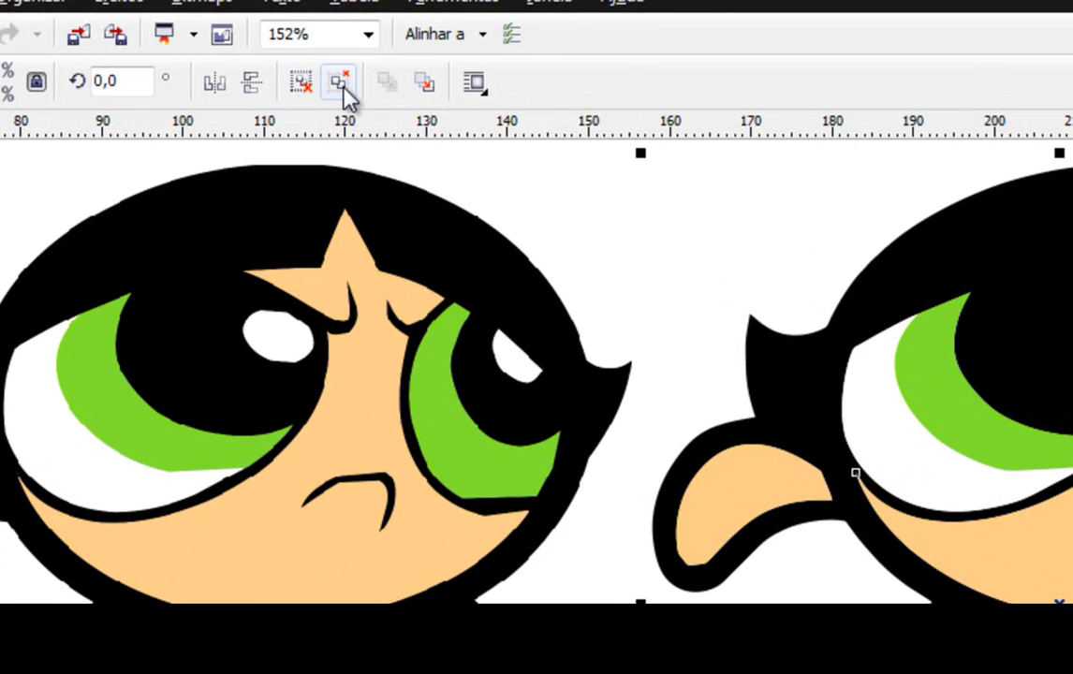
left_click(342, 84)
left_click(736, 208)
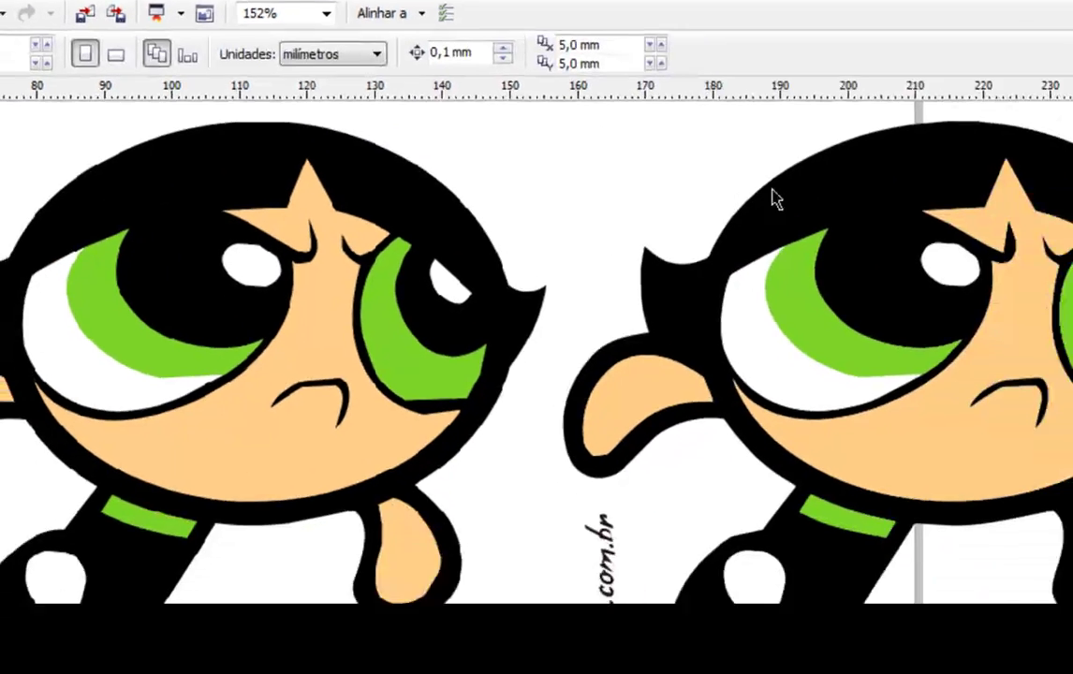
Recolour the vector character's larger green iris cyan blue and its smaller green iris a slightly darker blue
left_click(838, 341)
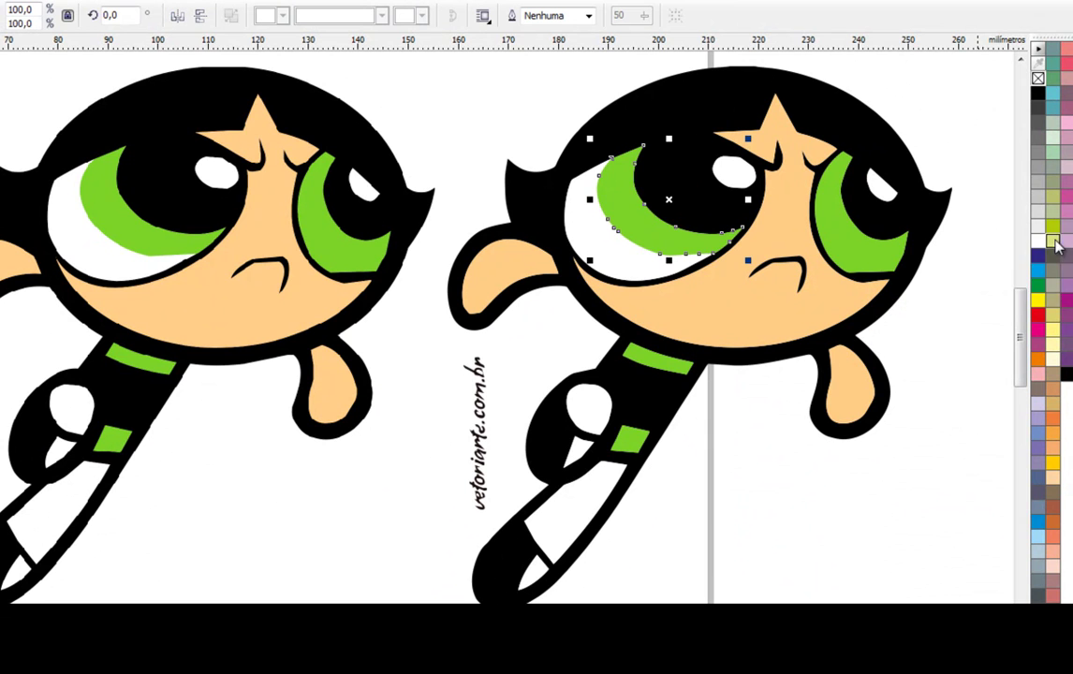
left_click(1038, 271)
left_click(868, 261)
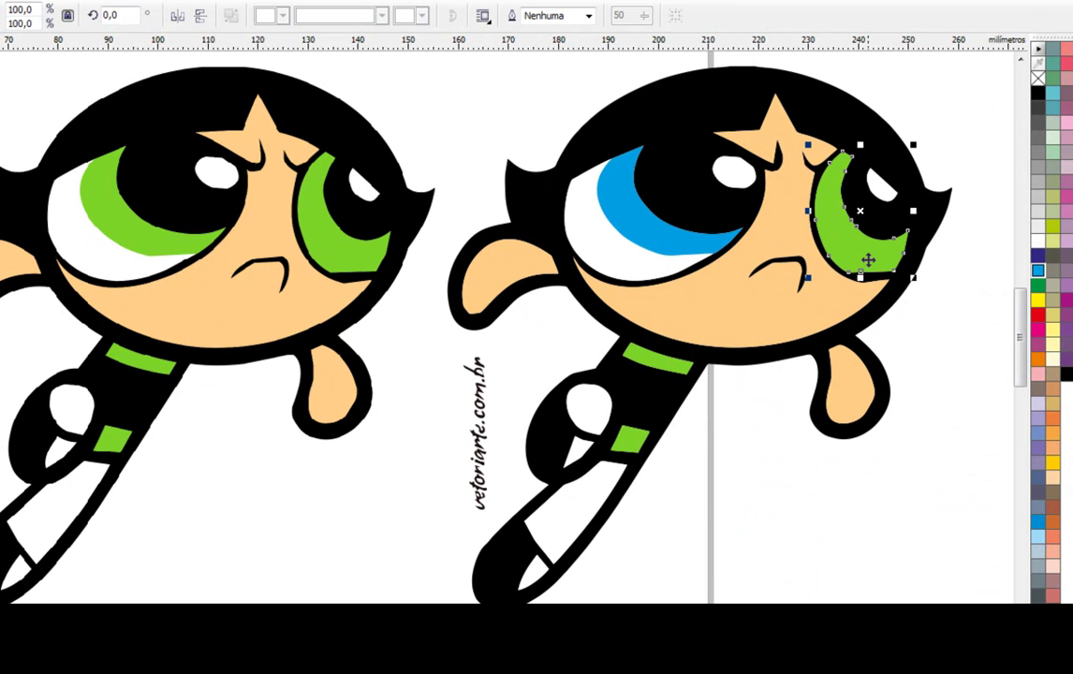
left_click(1038, 271)
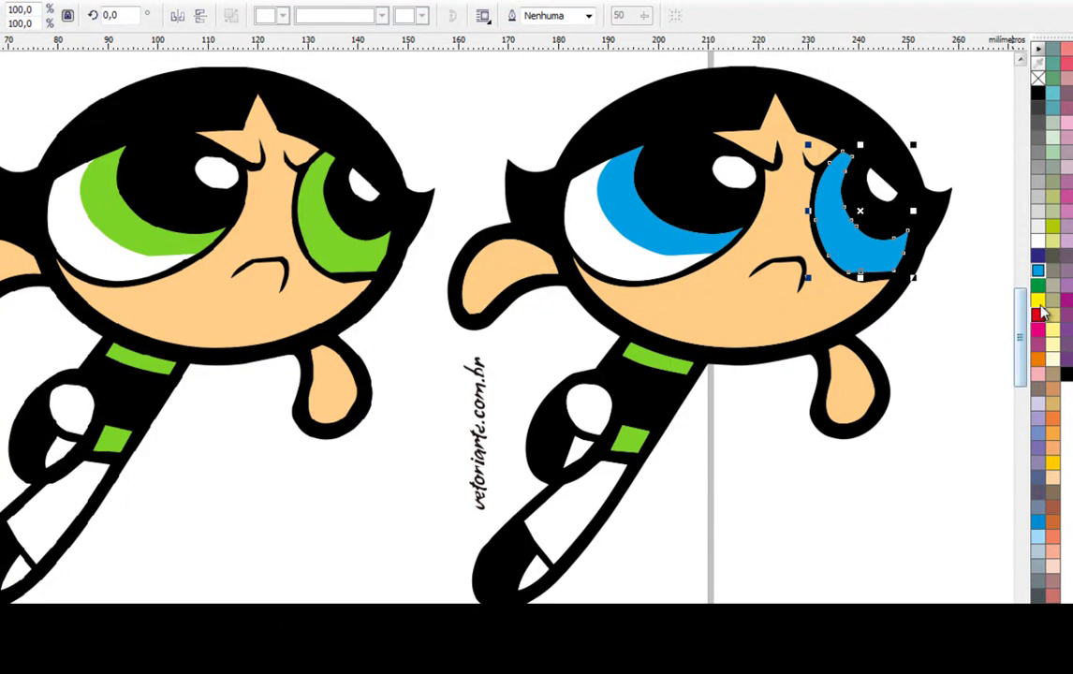
left_click(1038, 520)
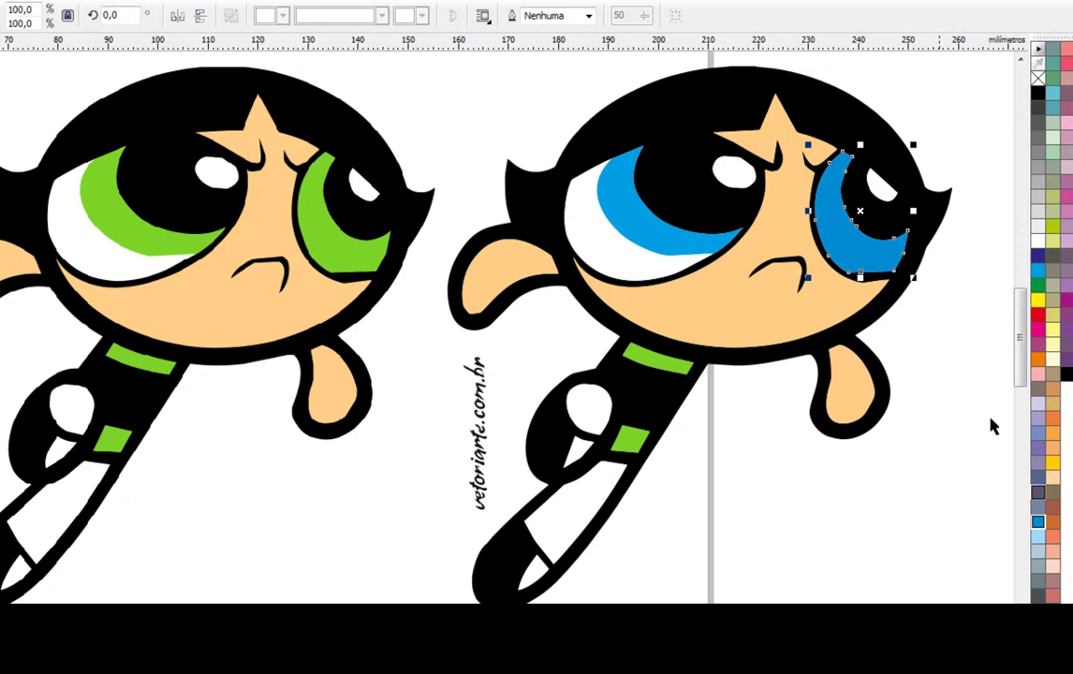
Undo the darker blue on the smaller iris and recolour the vector character's collar and waist patches cyan blue
key("ctrl+z")
left_click(661, 249)
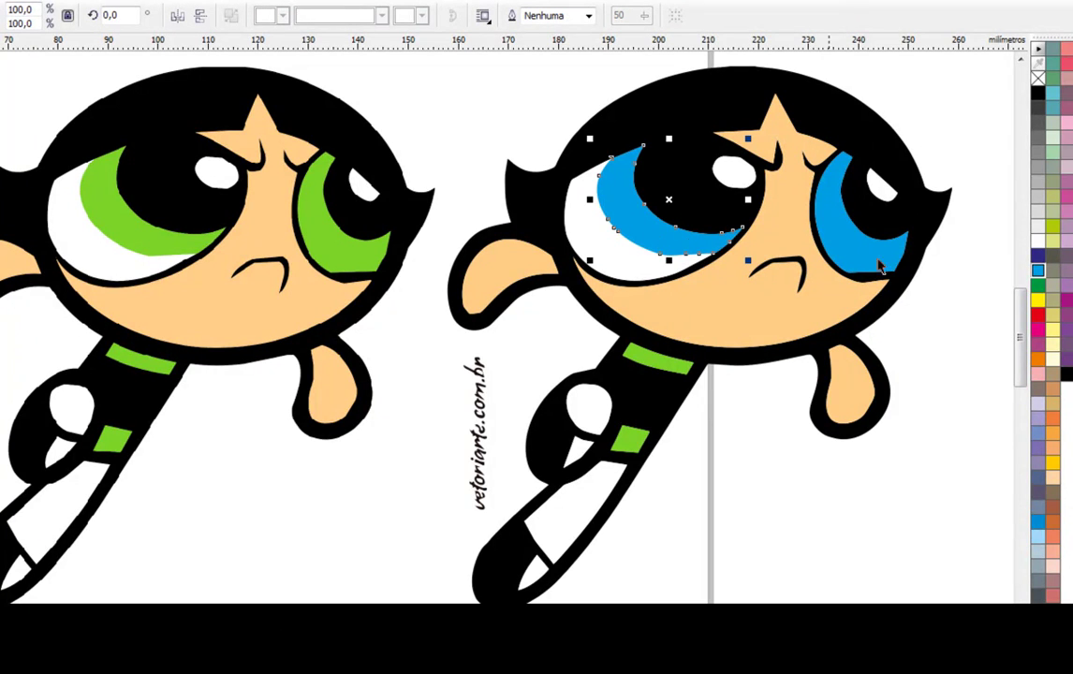
left_click(655, 373)
left_click(1037, 270)
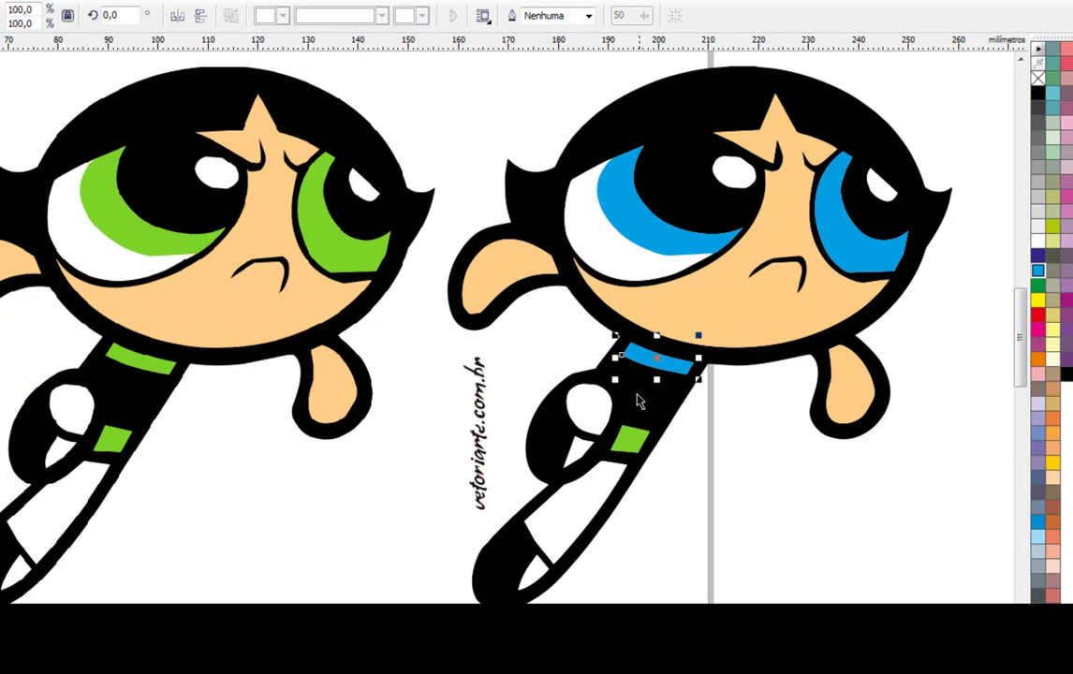
left_click(631, 444)
left_click(1038, 271)
Recolour the vector character's face and both separate skin-coloured side shapes a darker peach orange
left_click(741, 325)
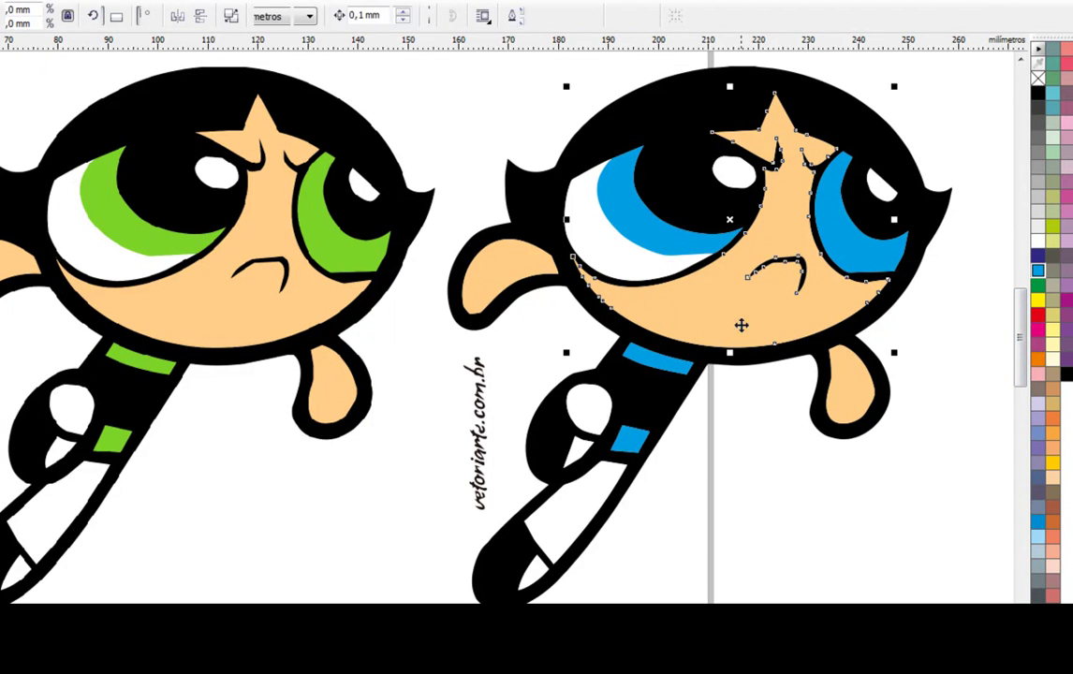
left_click(1053, 448)
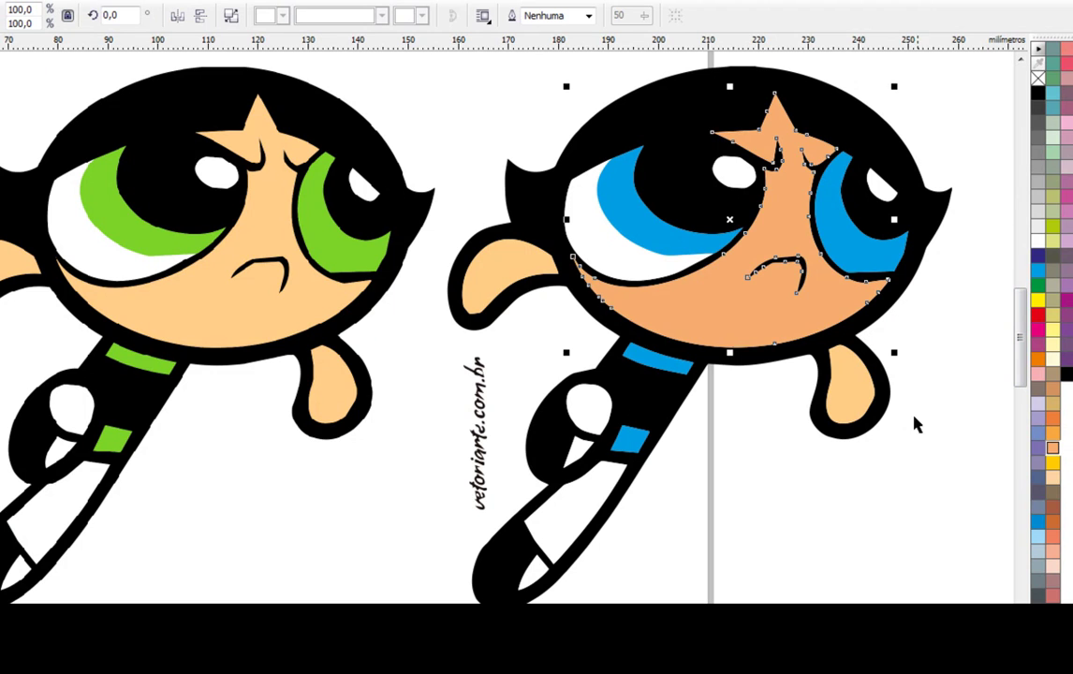
left_click(863, 381)
key("ctrl+r")
left_click(520, 263)
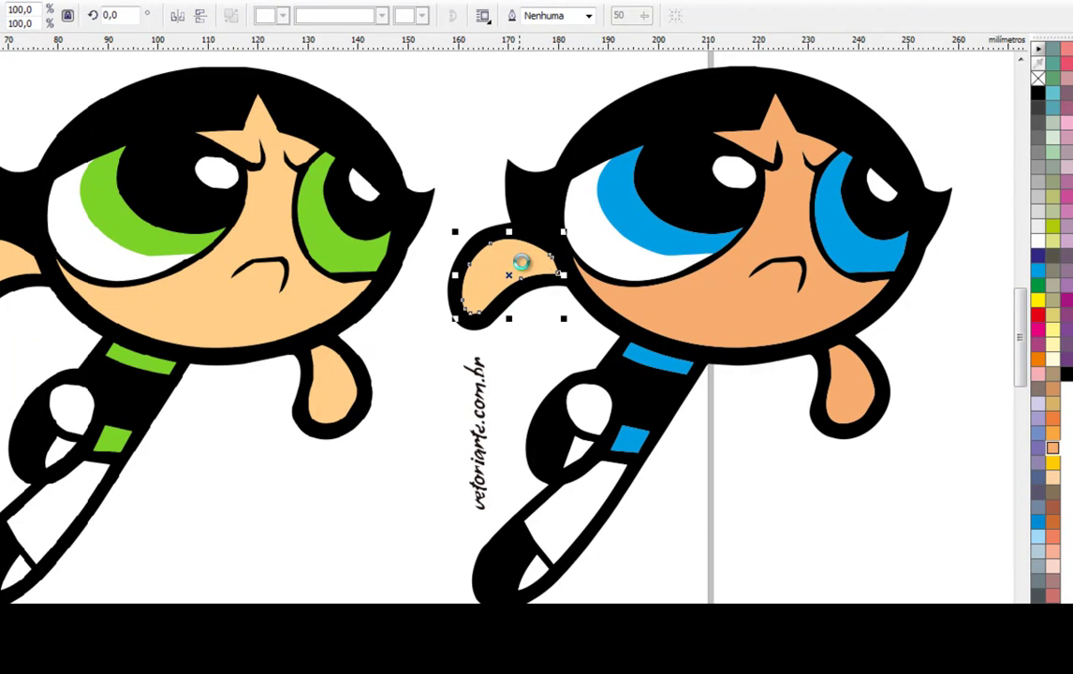
key("ctrl+r")
left_click(798, 468)
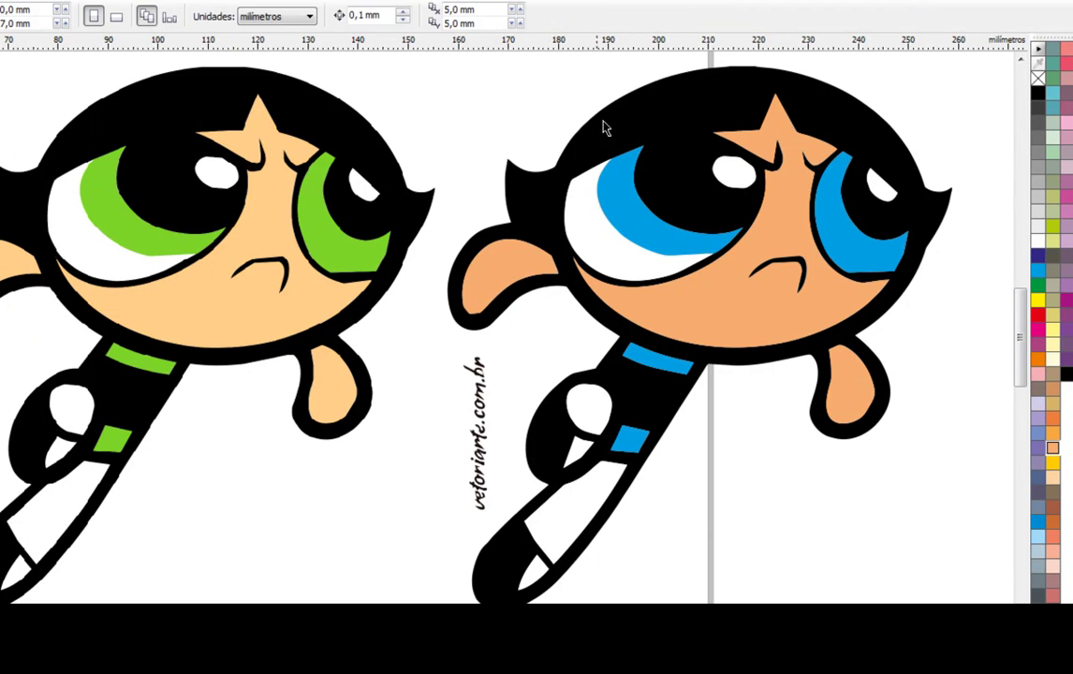
Try to move the vector character's black outline shape away from its coloured parts, and inspect its nodes with the Shape tool
left_click_drag(512, 187, 729, 479)
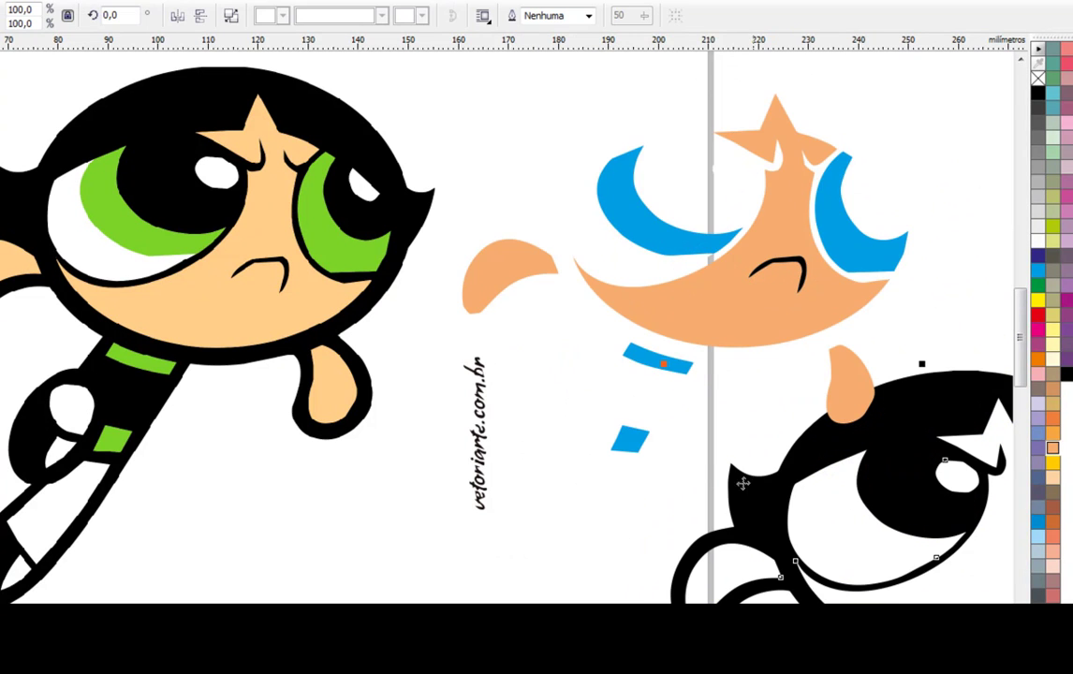
left_click(769, 400)
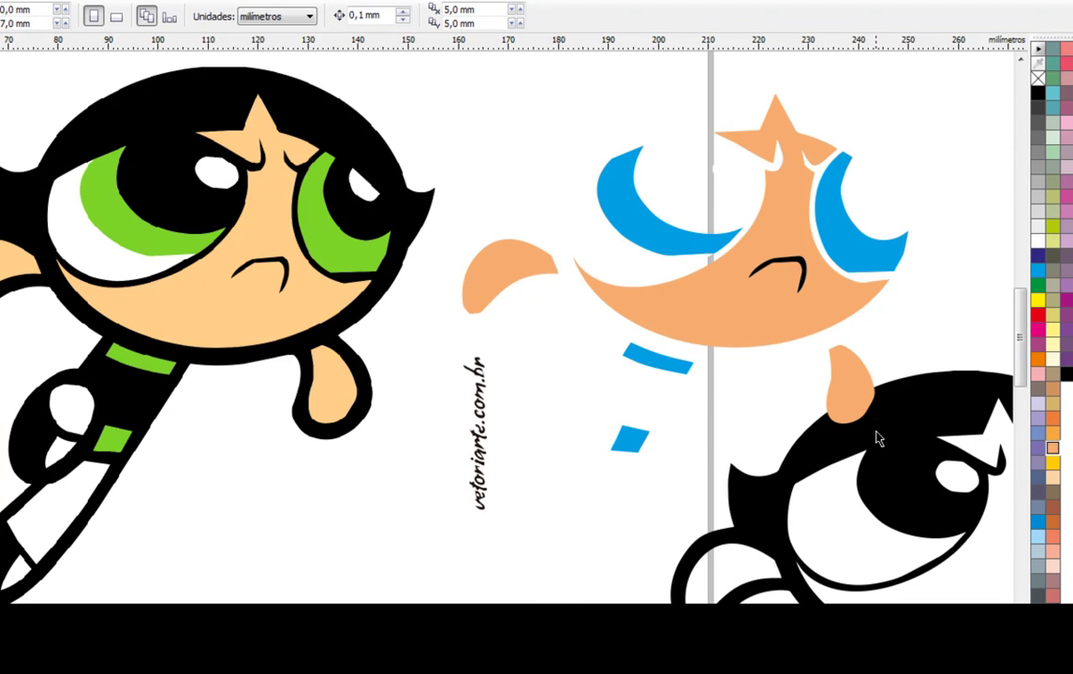
scroll(879, 449, "down", 1)
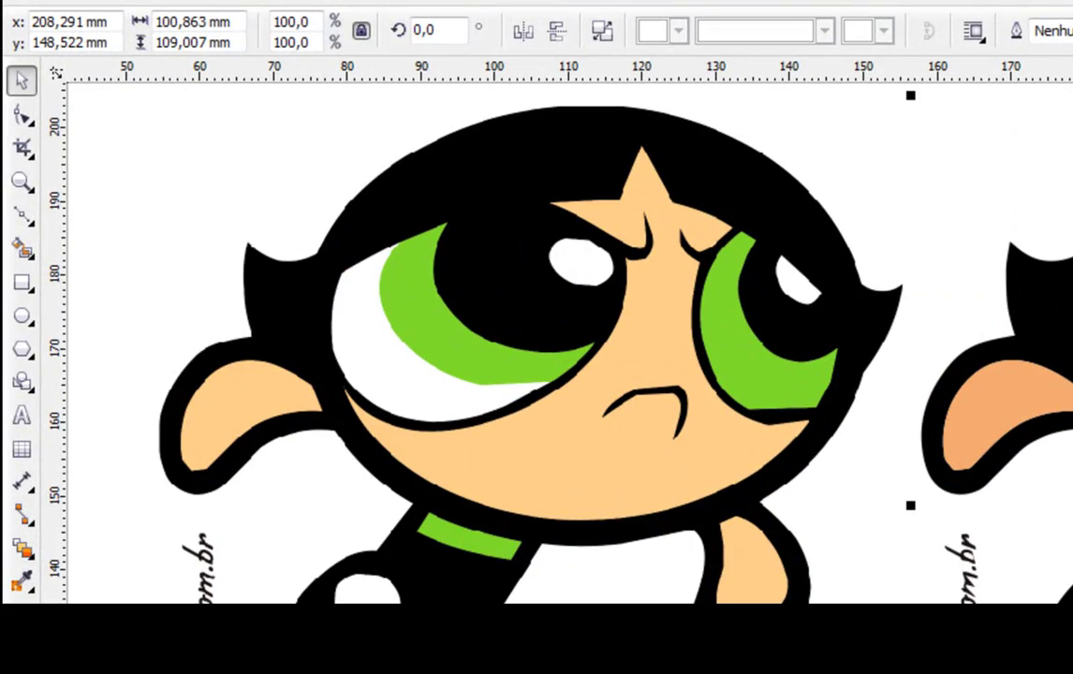
left_click(22, 115)
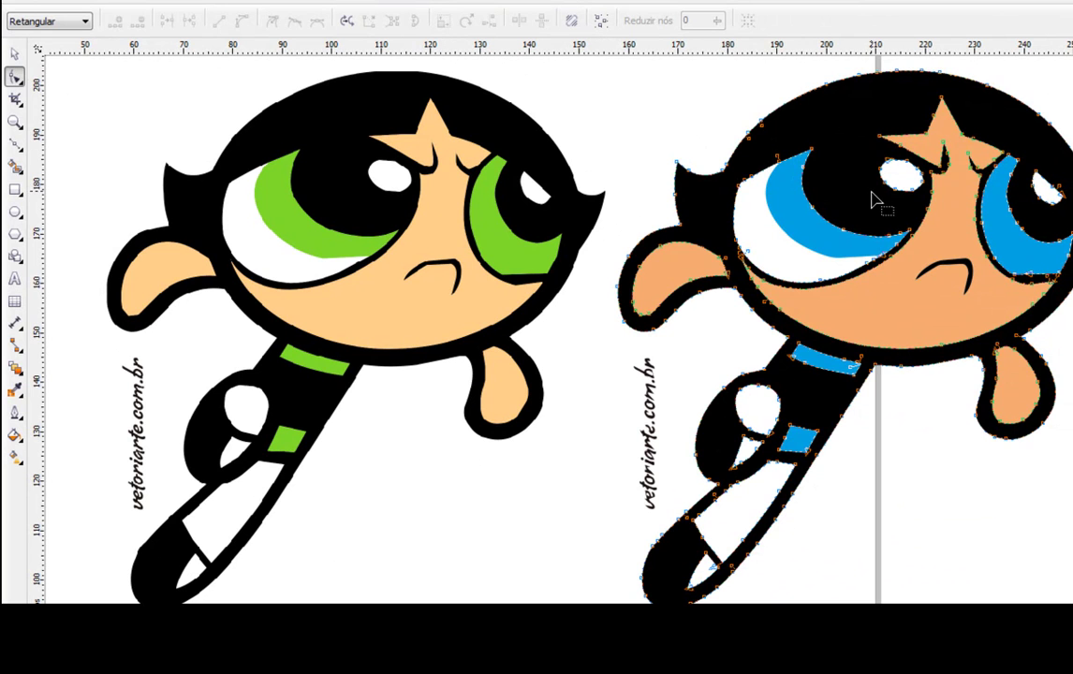
key("space")
Select the bitmap and the vector character together and delete them from the page
scroll(575, 286, "down", 3)
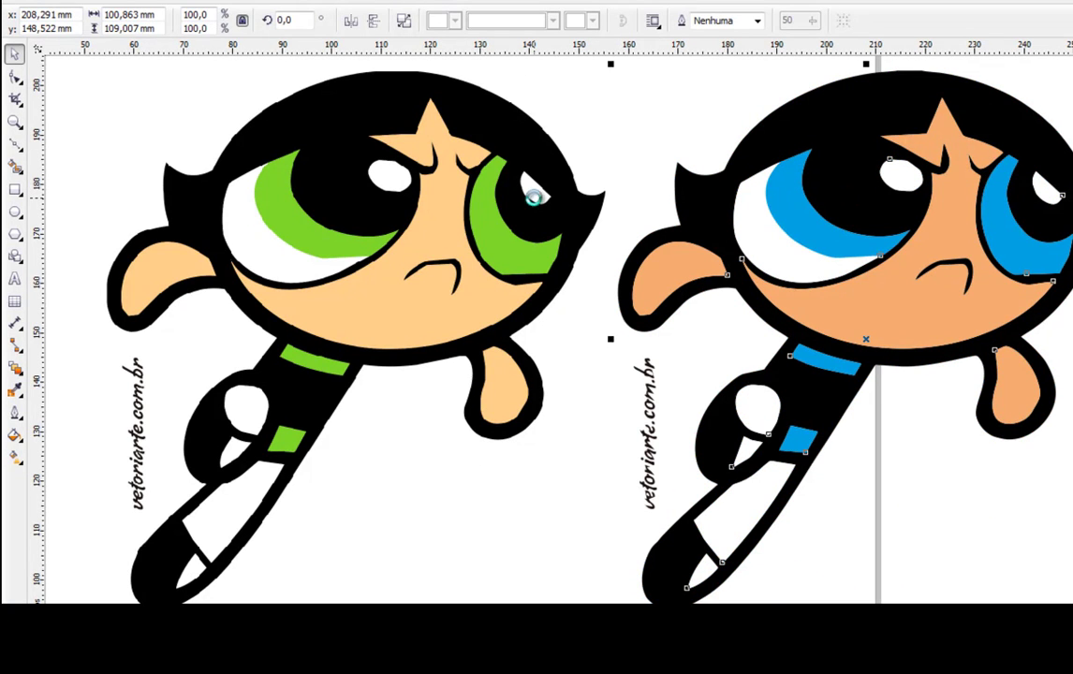
left_click_drag(950, 488, 266, 111)
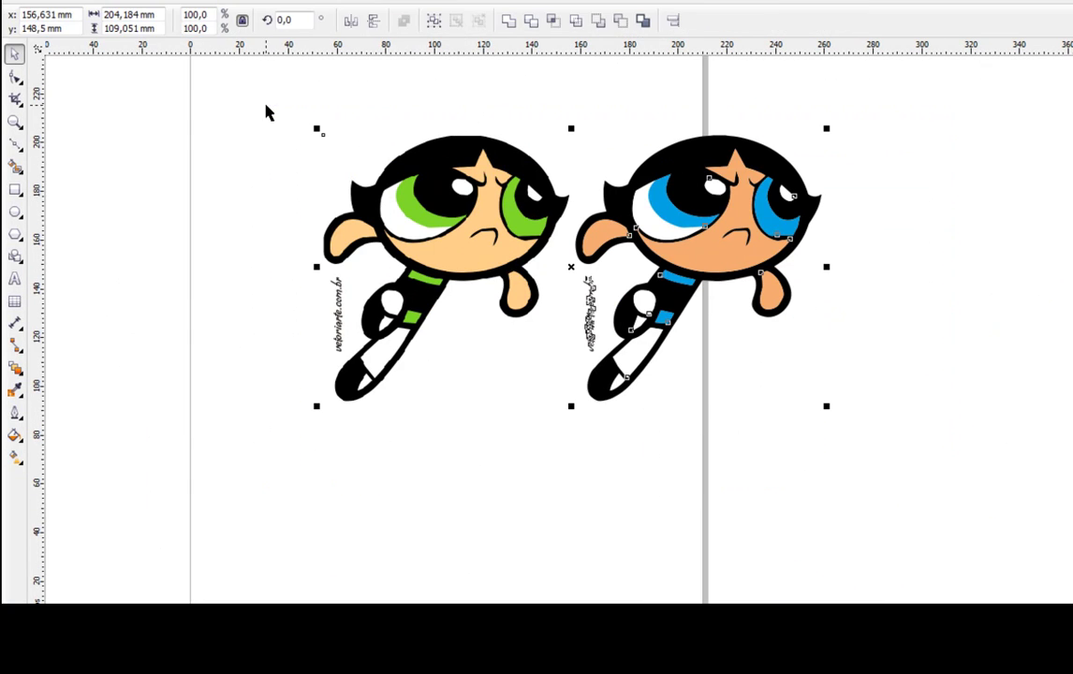
key("Delete")
Import PENCIL BLUE LOGO lapis contorno.png with the default Adobe RGB (1998) profile and place it at the centre of the page
left_click(29, 5)
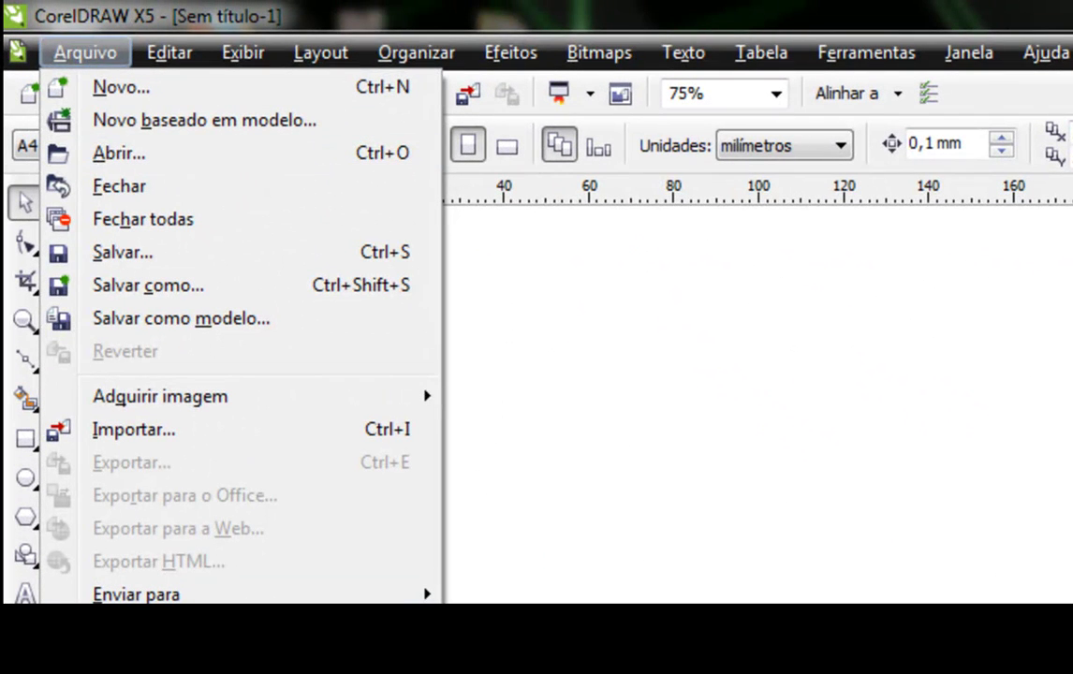
left_click(821, 359)
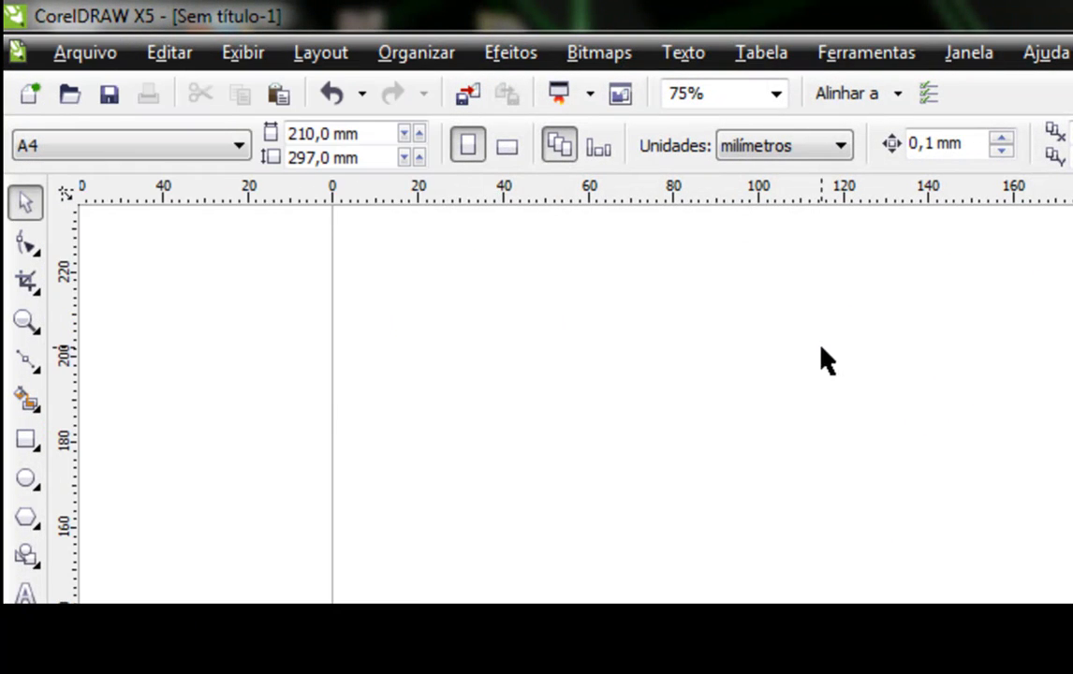
left_click(88, 56)
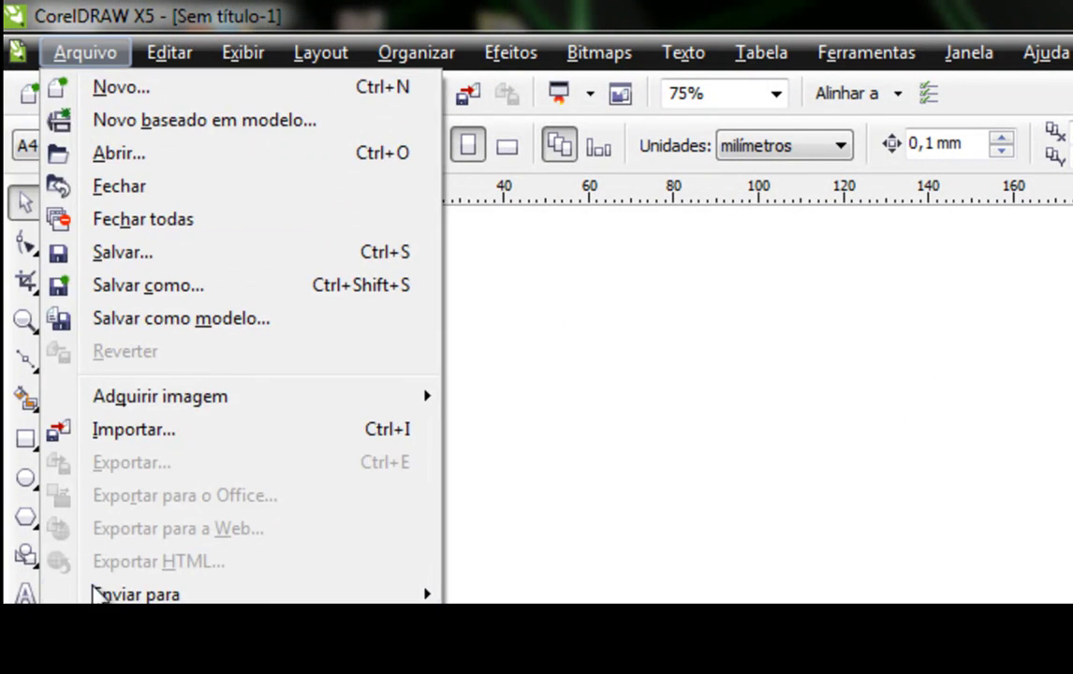
left_click(157, 432)
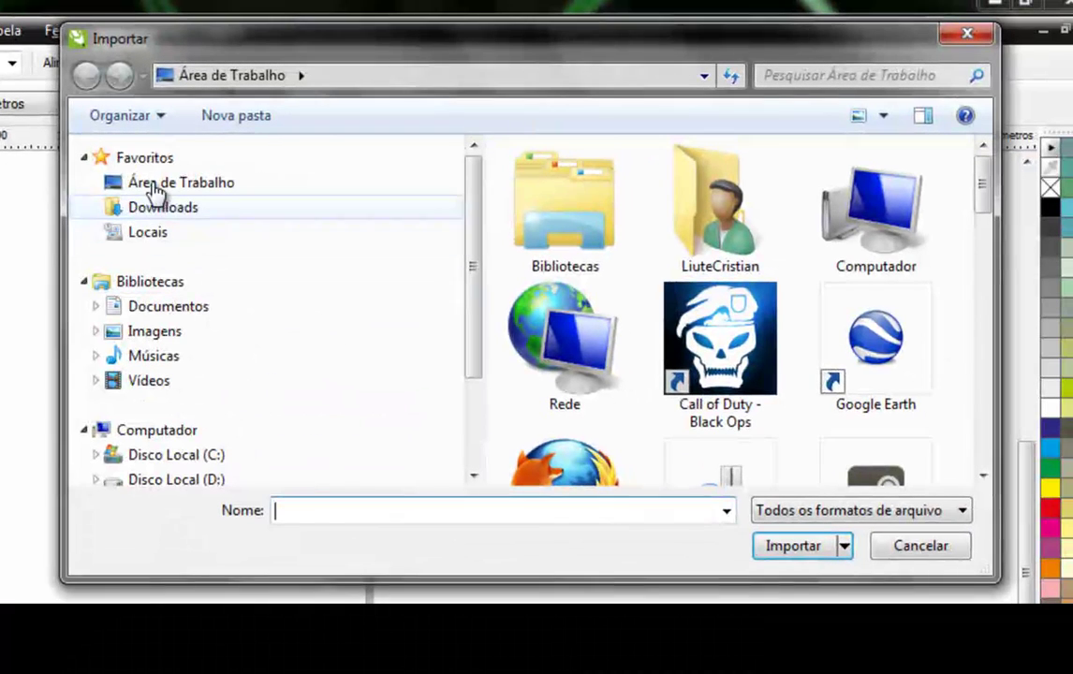
left_click_drag(983, 184, 982, 421)
double_click(720, 351)
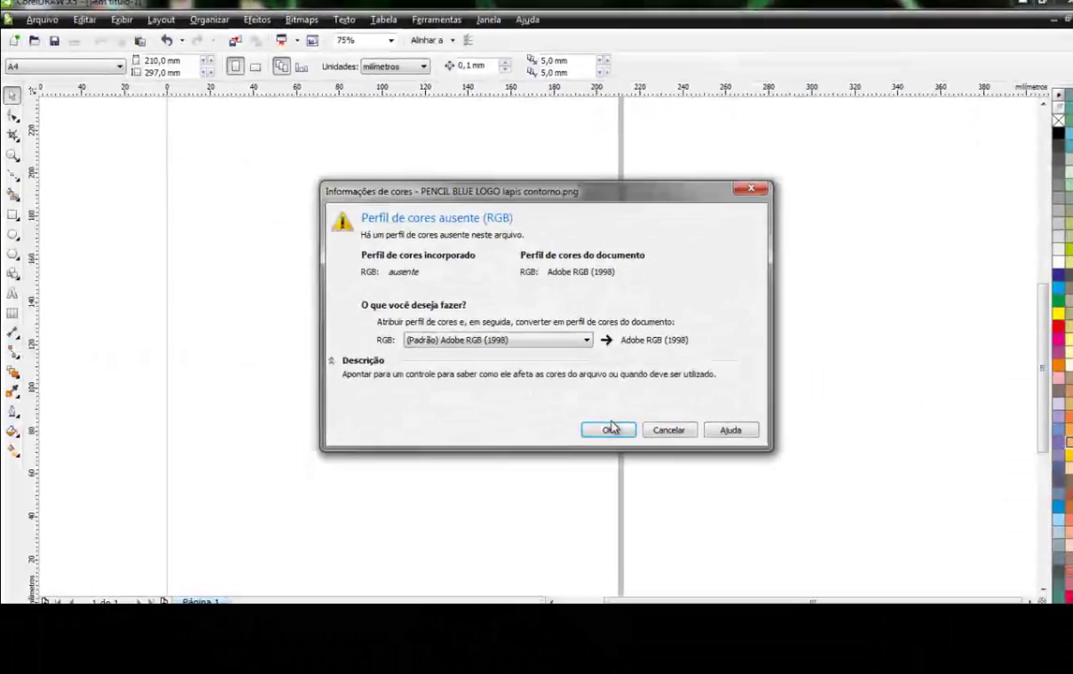
left_click(611, 429)
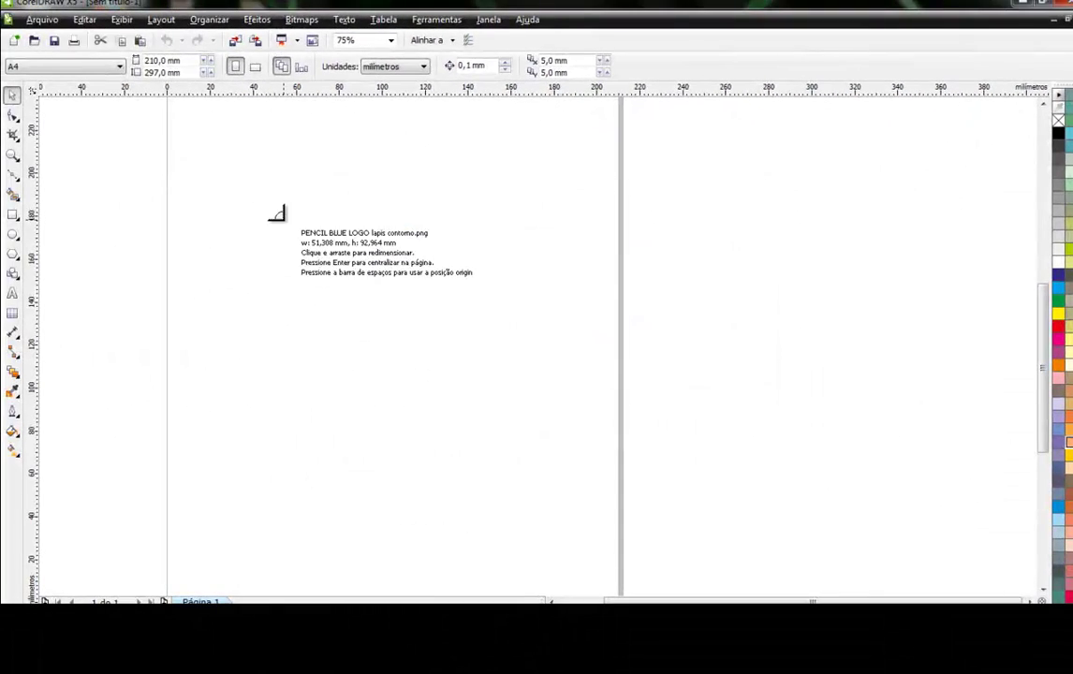
left_click(279, 215)
Examine the edges and colour gradient of the imported pencil bitmap at 1600% magnification
key("shift+F2")
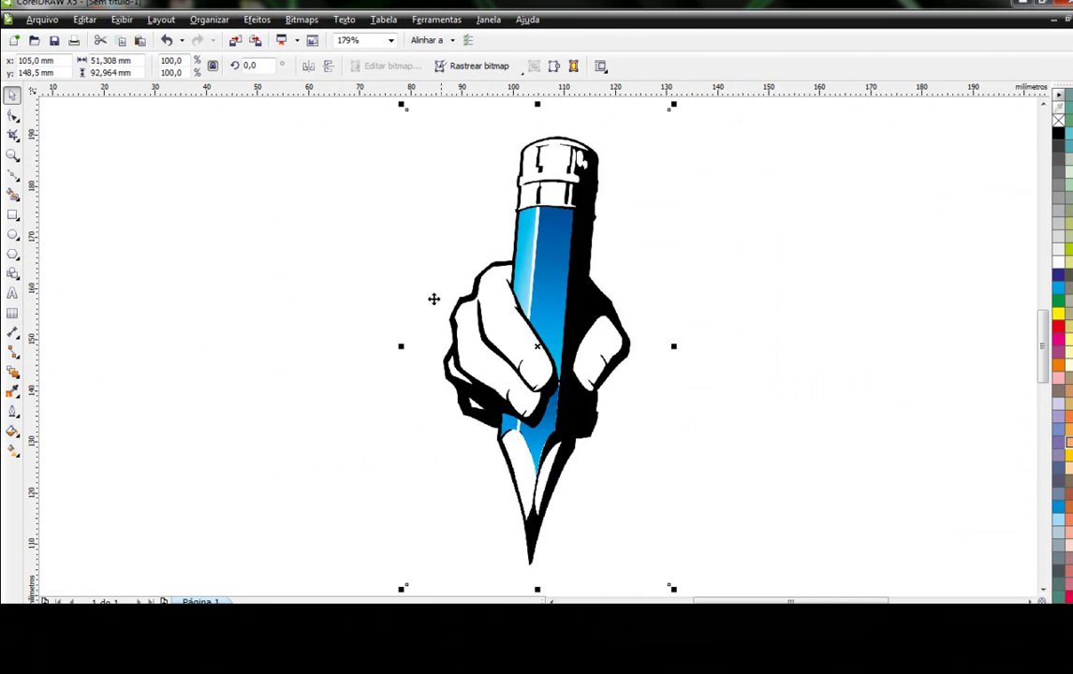
scroll(533, 232, "up", 6)
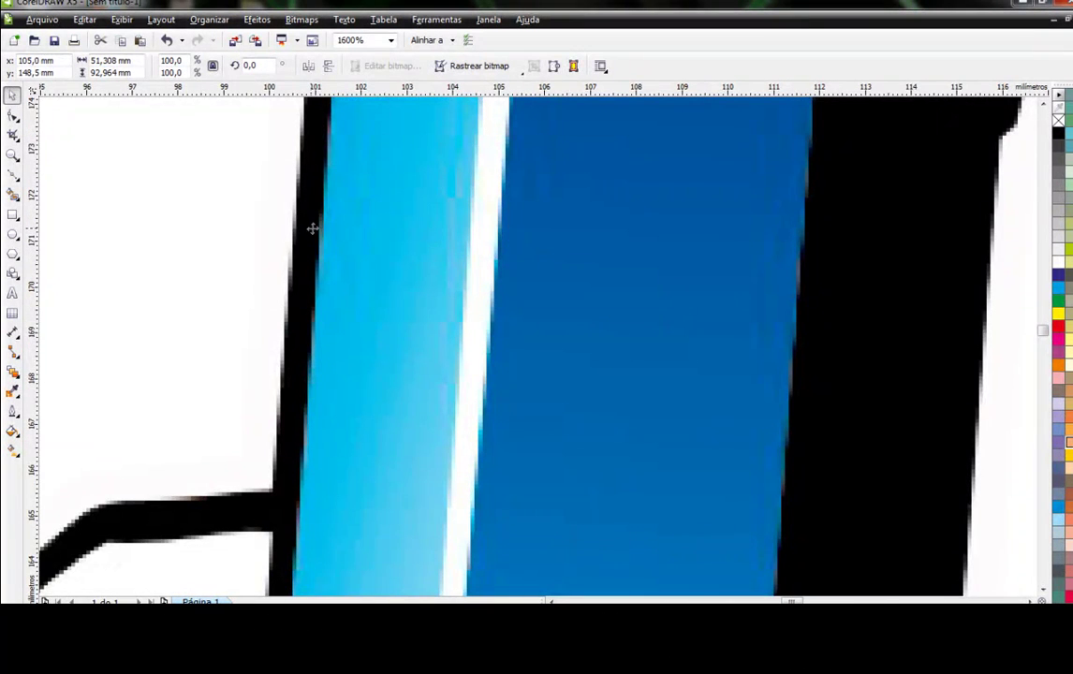
key("shift+F2")
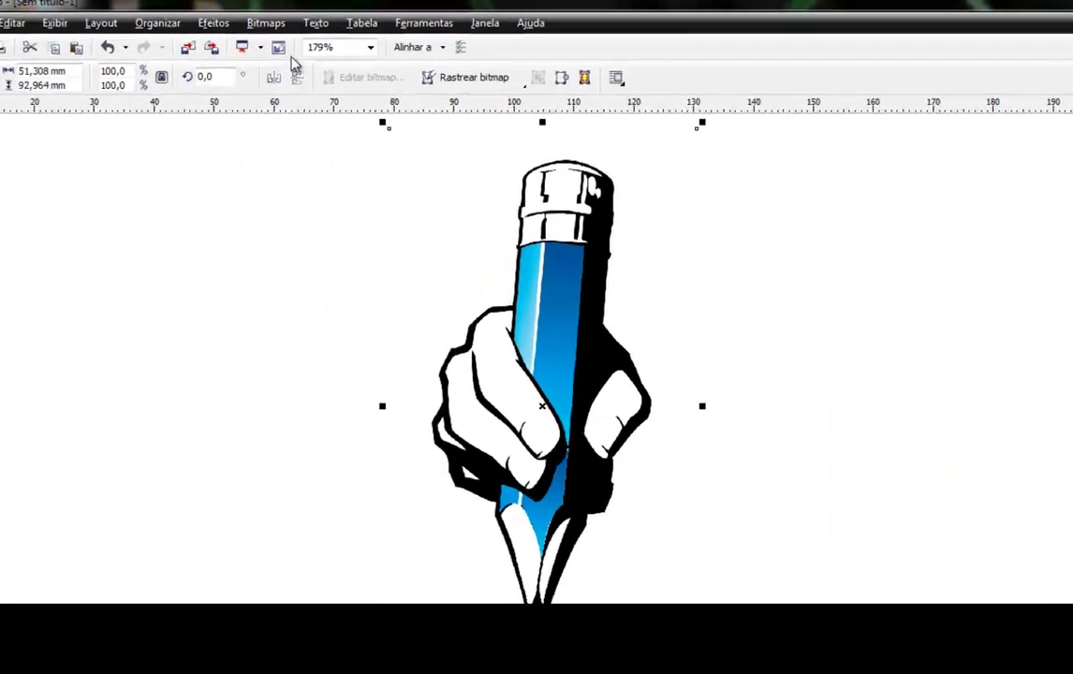
Start a detailed logo outline trace of the pencil bitmap and raise the trace detail to the maximum
left_click(302, 19)
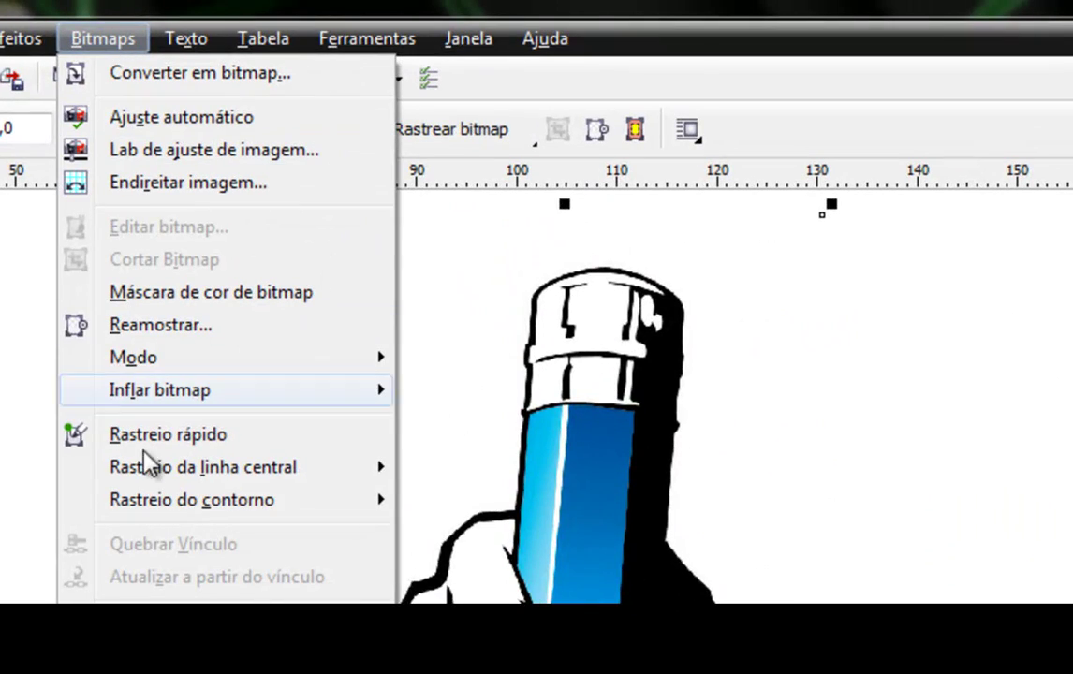
mouse_move(182, 507)
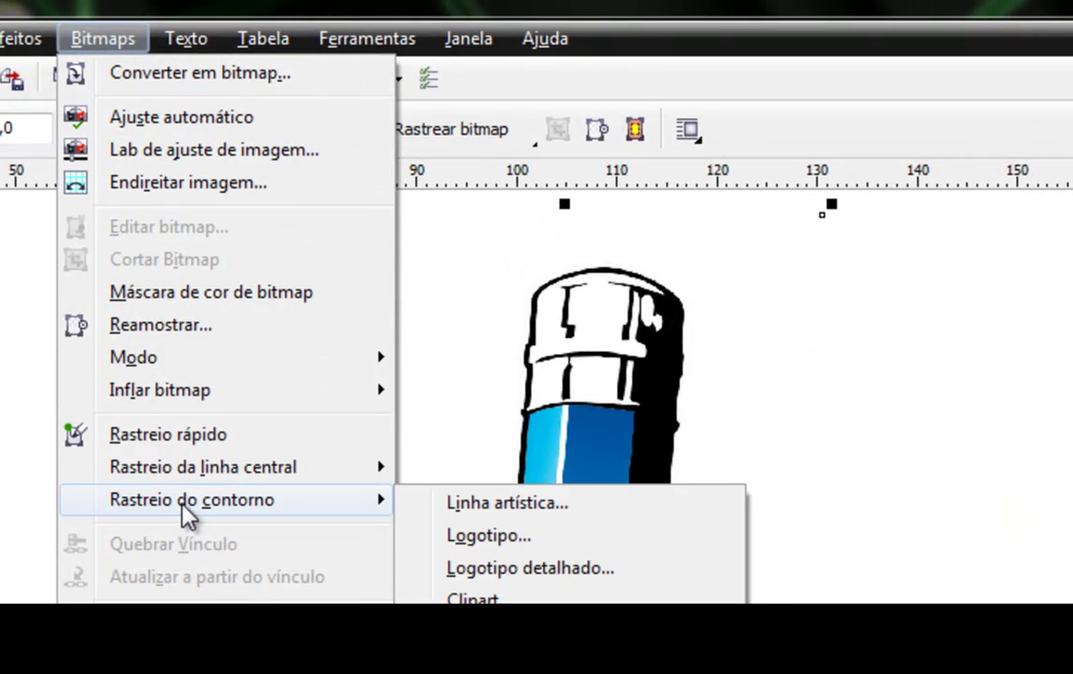
left_click(501, 565)
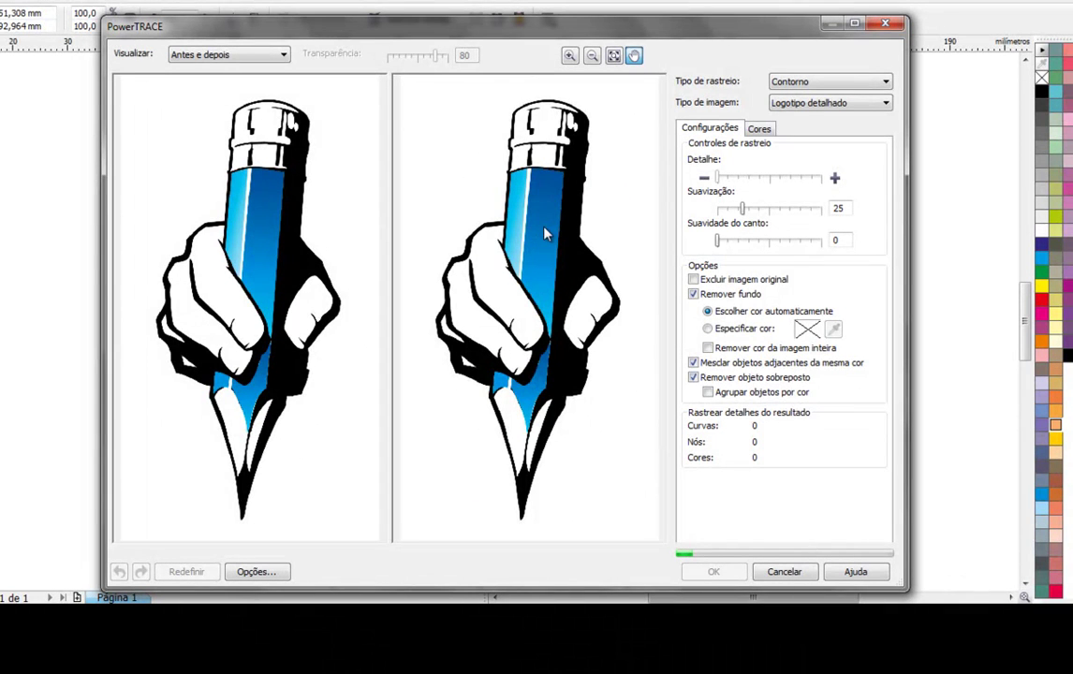
left_click_drag(718, 178, 811, 178)
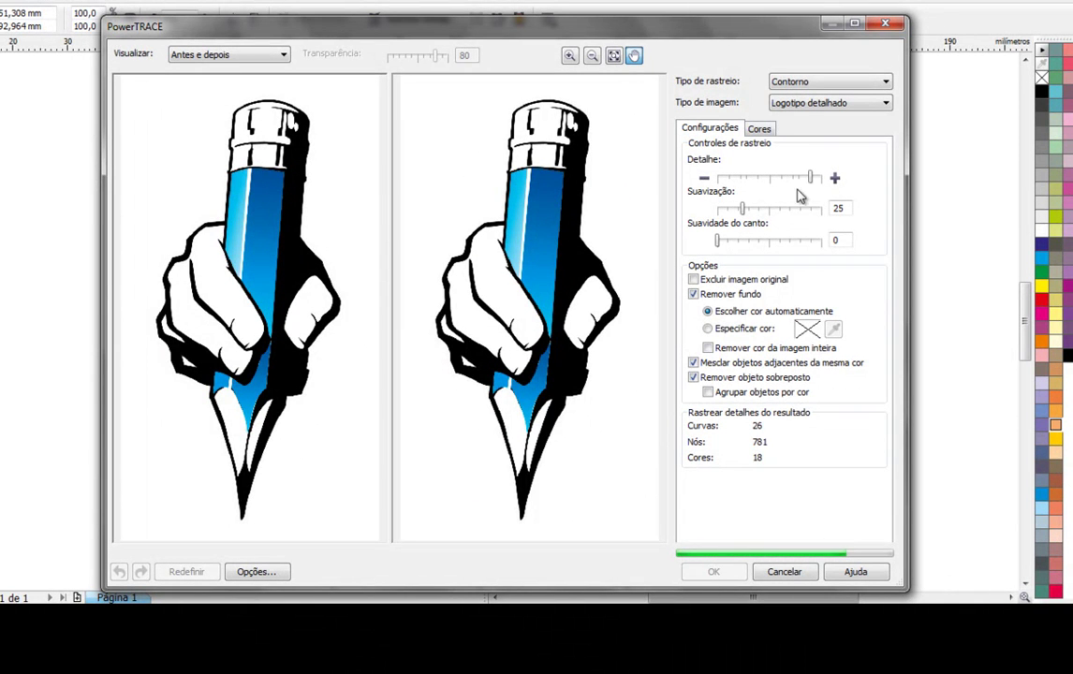
left_click_drag(811, 177, 838, 180)
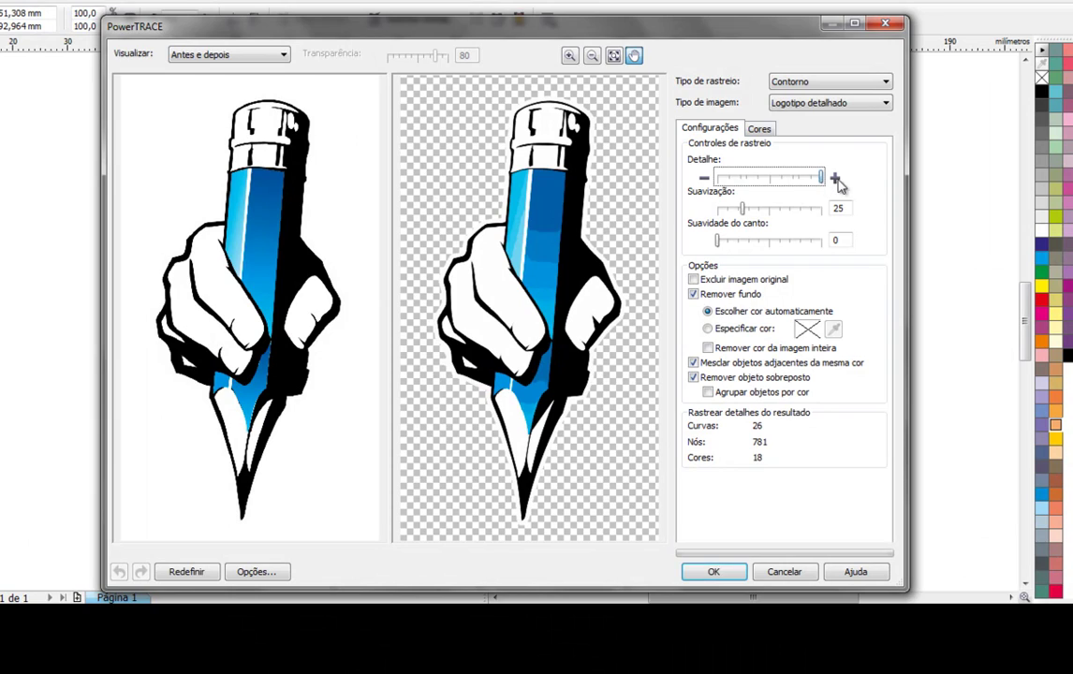
Set the corner smoothness to 70 and apply the trace to the pencil bitmap
left_click(747, 245)
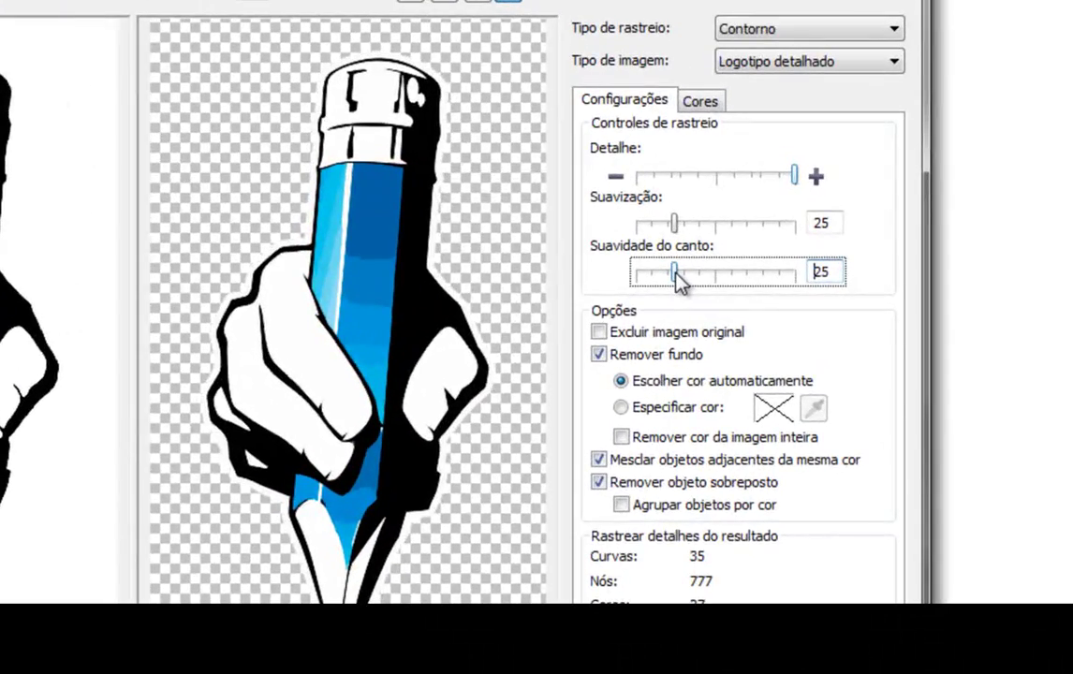
left_click_drag(676, 275, 749, 276)
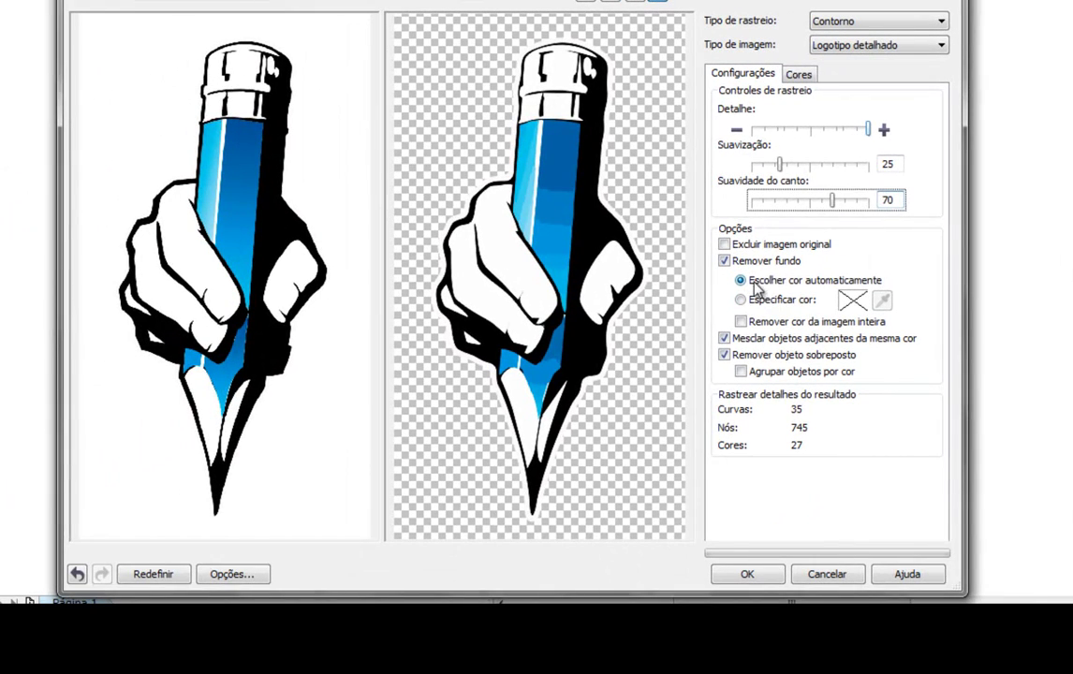
left_click(745, 576)
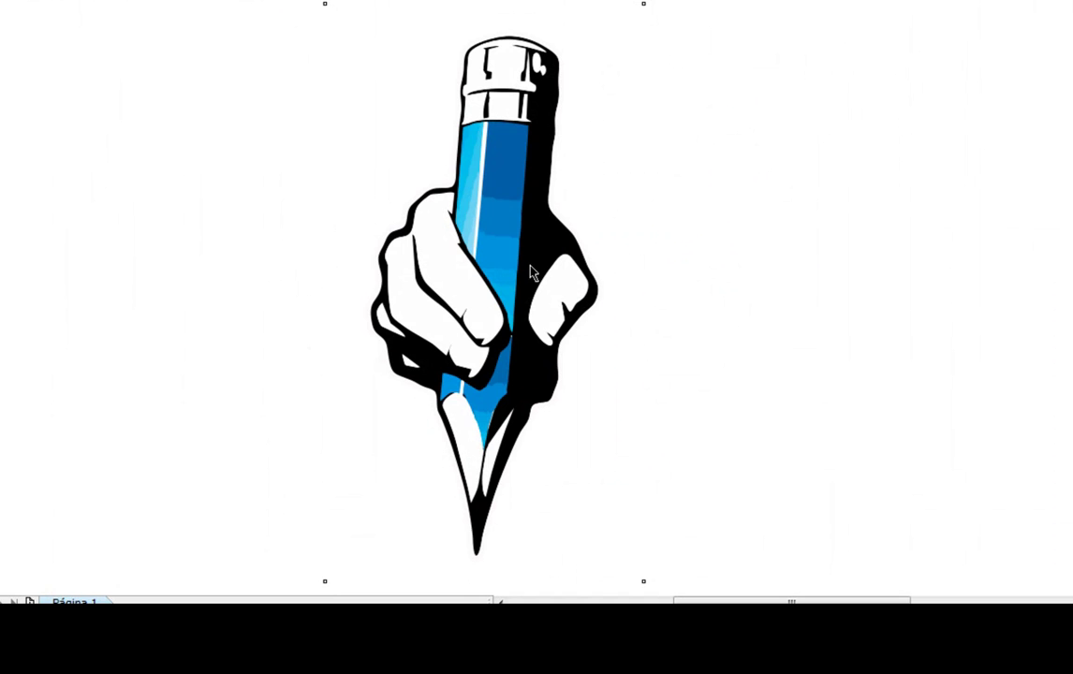
Move the traced pencil group about 48 mm to the right, beside the original bitmap, and select the bitmap
left_click_drag(493, 211, 800, 210)
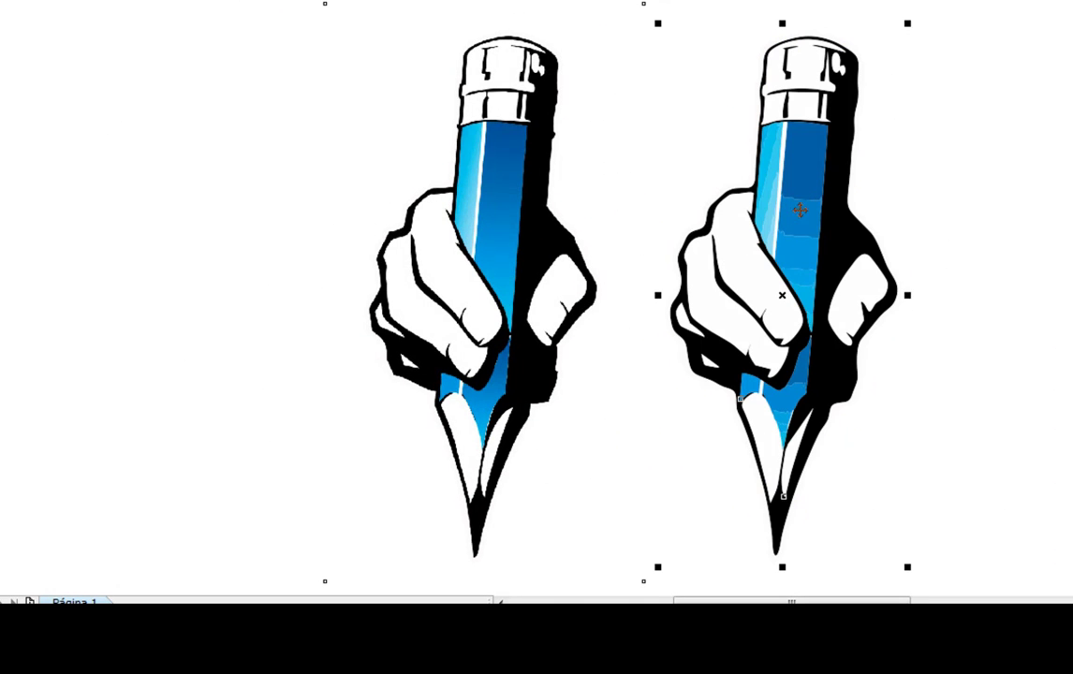
left_click(545, 239)
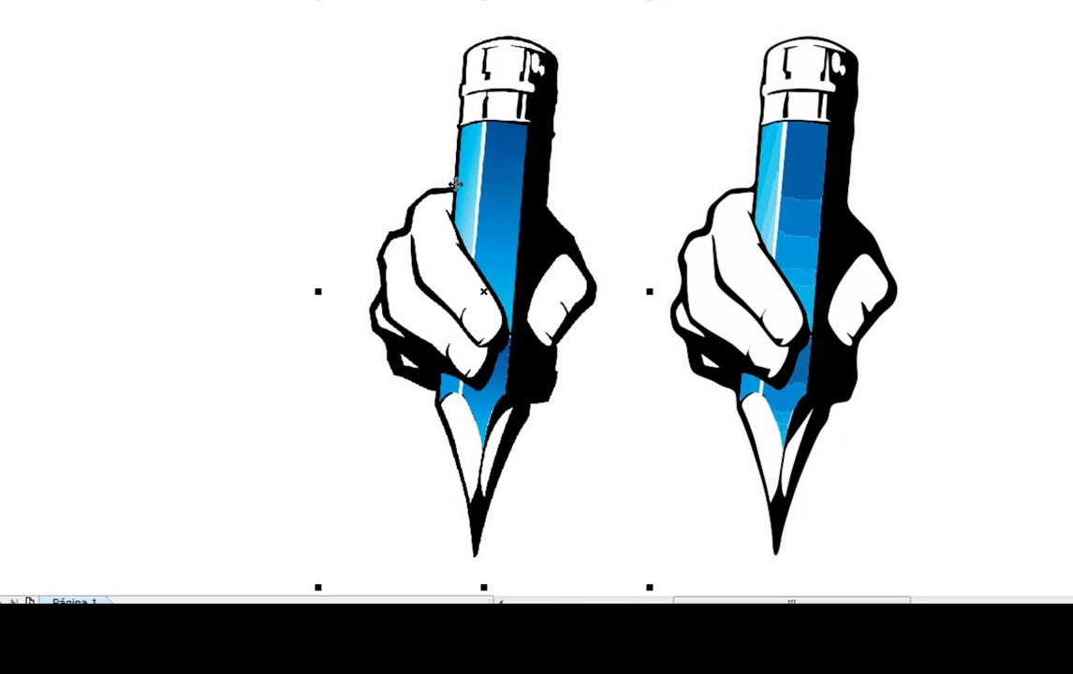
Try to move the uppermost dark blue section of the traced pencil out to the right of the drawing
left_click(816, 183)
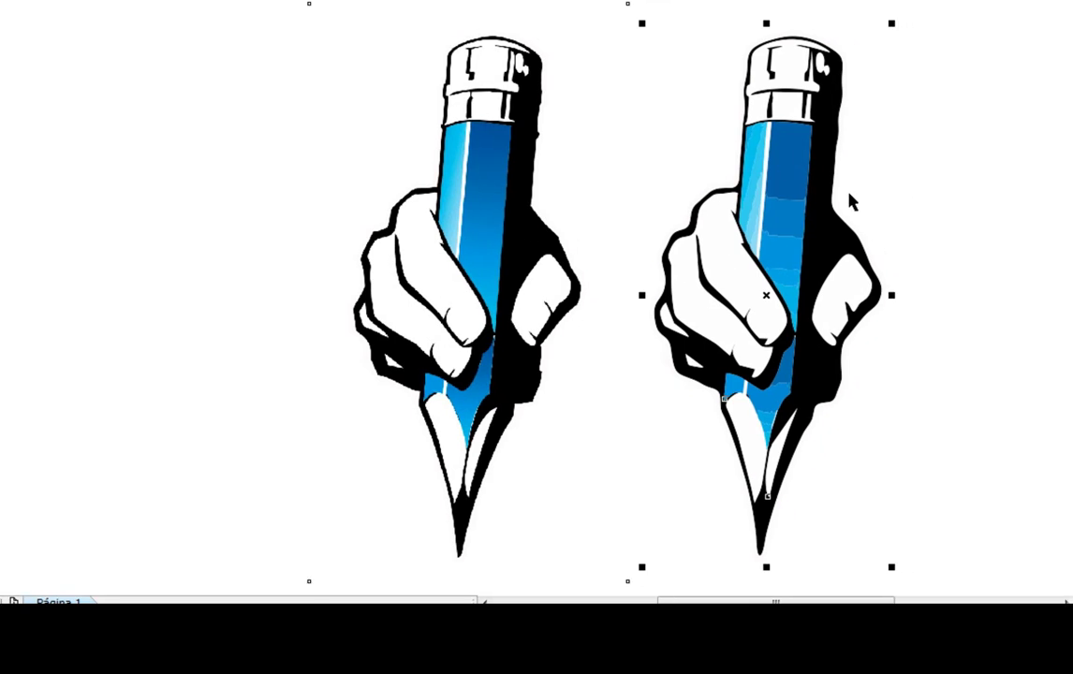
left_click_drag(717, 164, 869, 178)
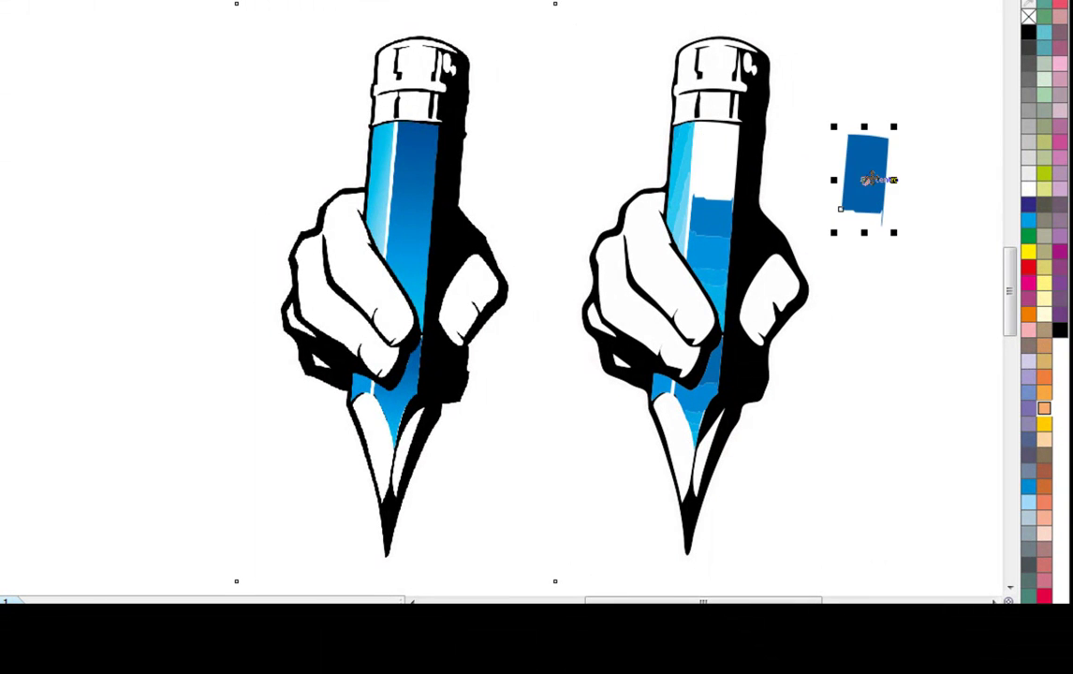
key("ctrl+z")
Undo the displacement of the dark blue section and ungroup the whole traced pencil into individual objects
left_click(824, 189)
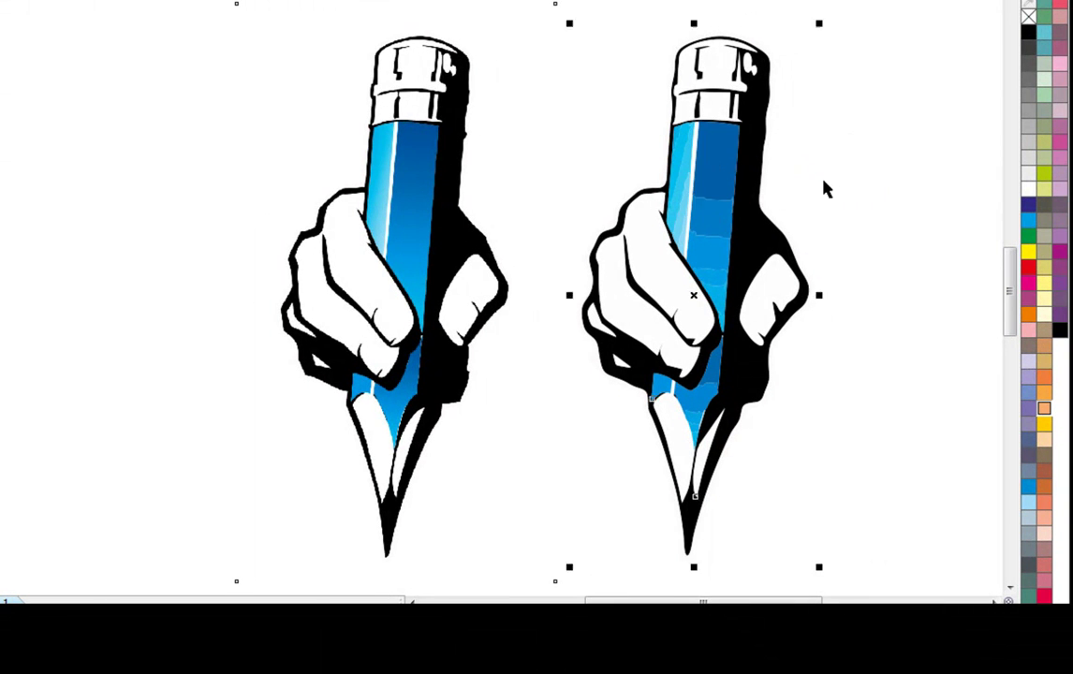
key("ctrl+u")
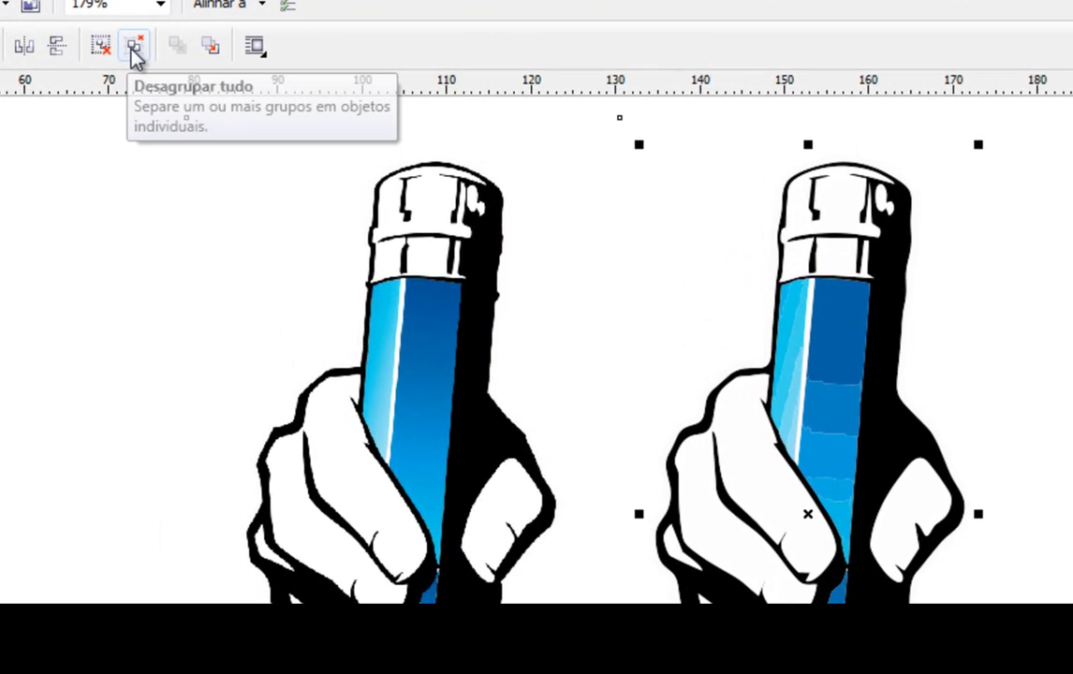
left_click(136, 52)
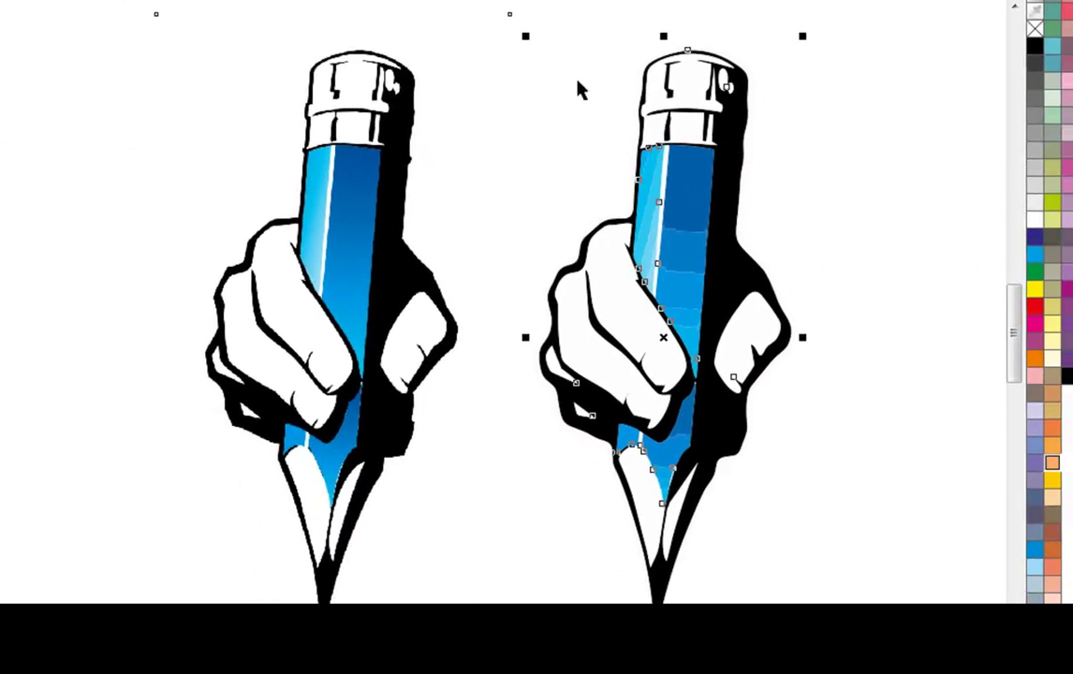
Try recolouring the traced pencil's black outline shape red, and undo the colour change
left_click(604, 89)
left_click(750, 287)
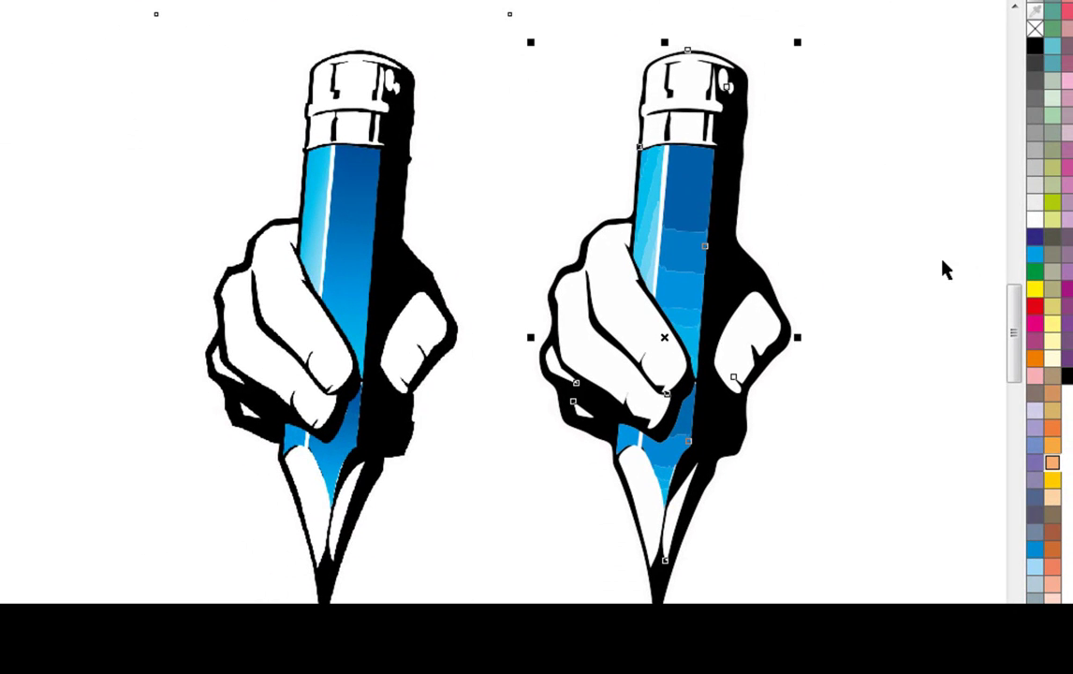
left_click(1036, 307)
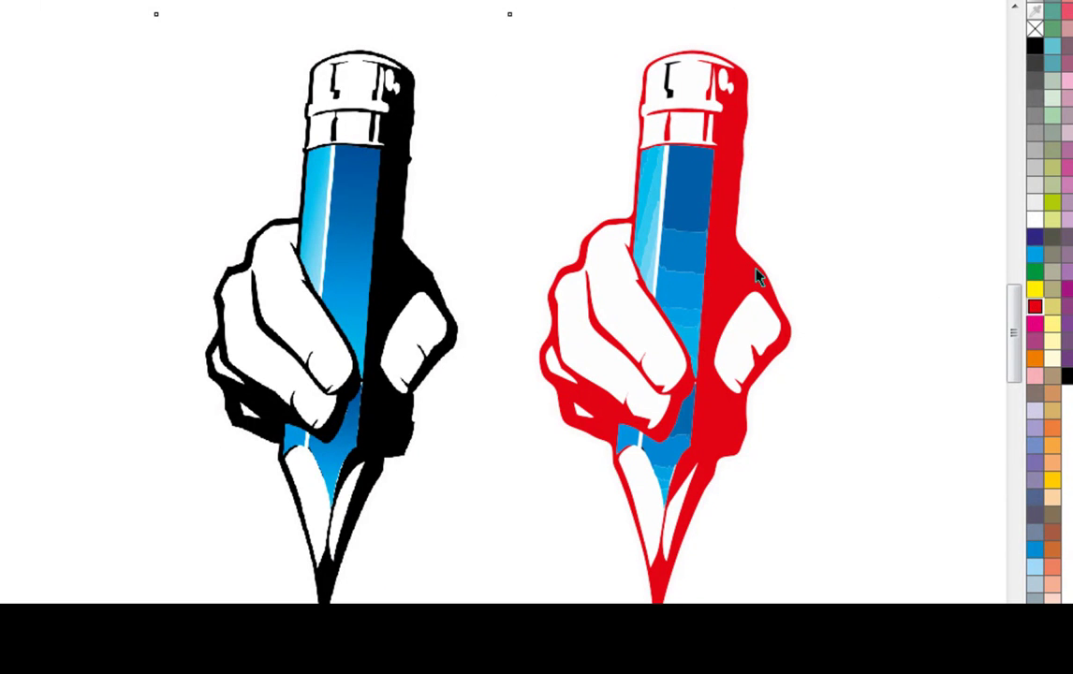
left_click(668, 84)
left_click(1036, 307)
left_click(860, 259)
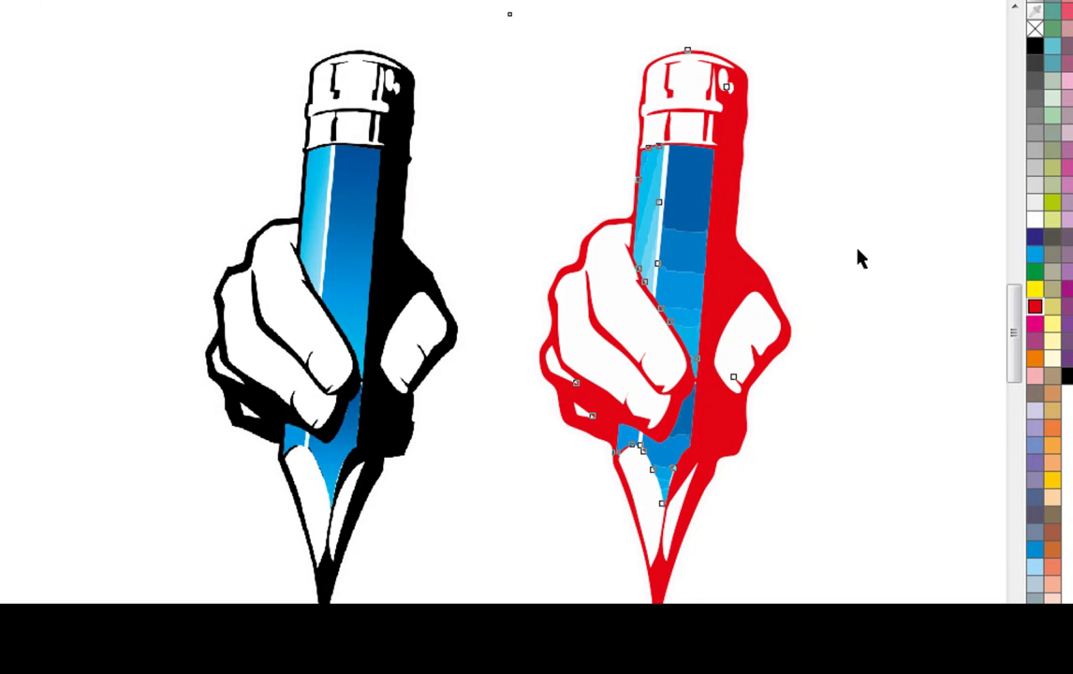
key("Tab")
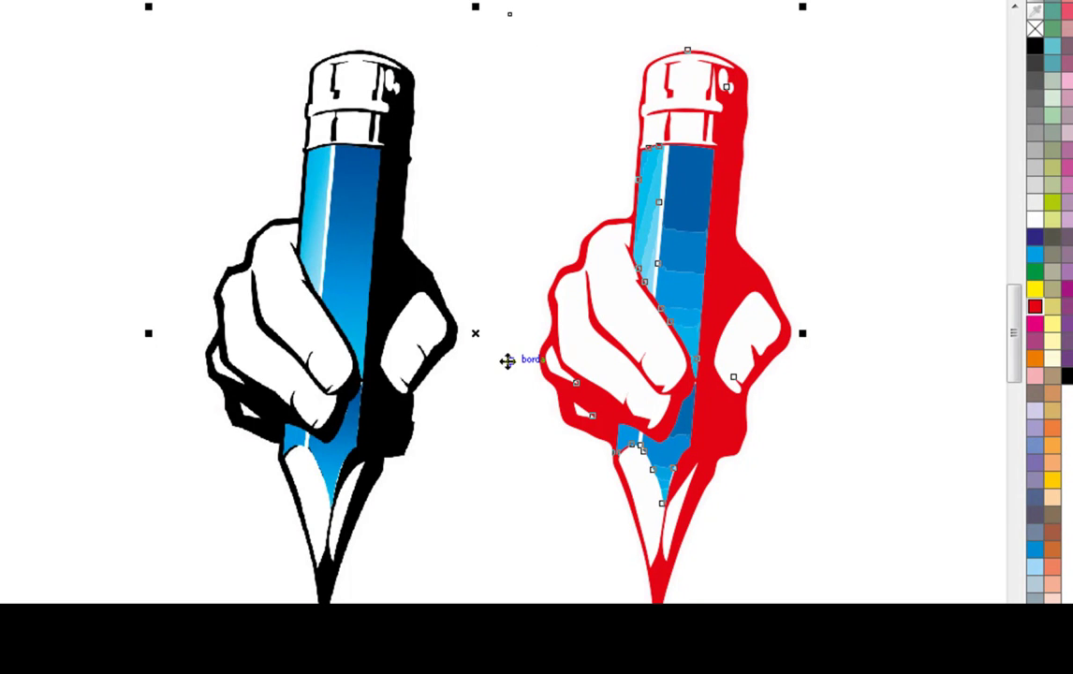
key("ctrl+z")
key("ctrl+z")
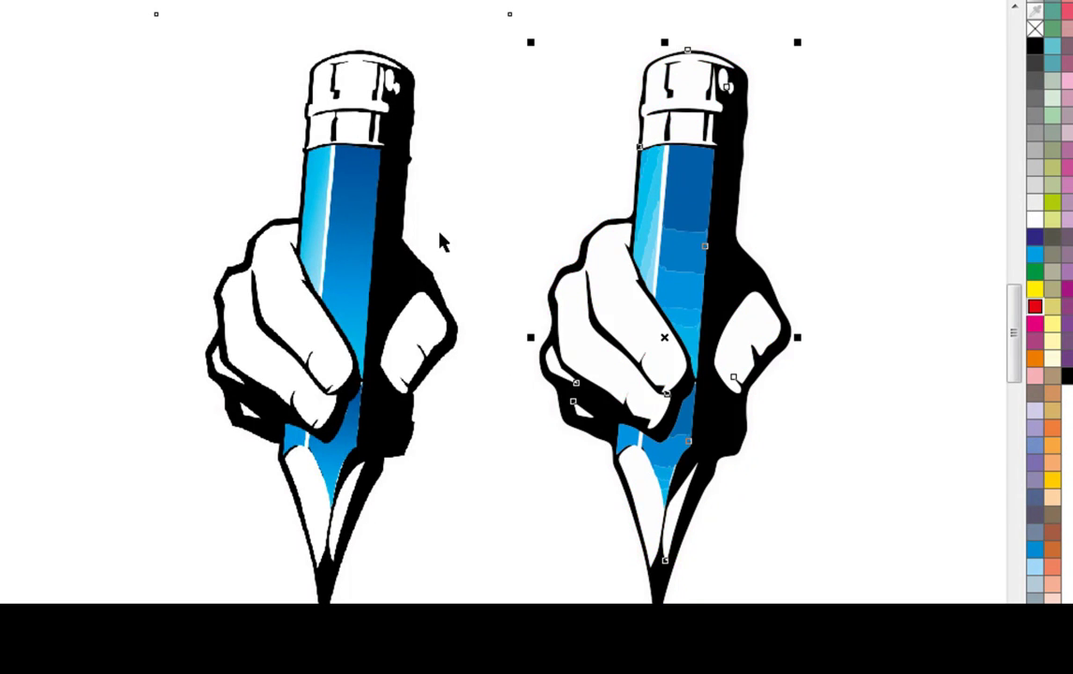
Delete the traced pencil's black outline and clear all remaining objects from the page
scroll(391, 234, "up", 4)
scroll(391, 233, "up", 2)
scroll(456, 275, "down", 6)
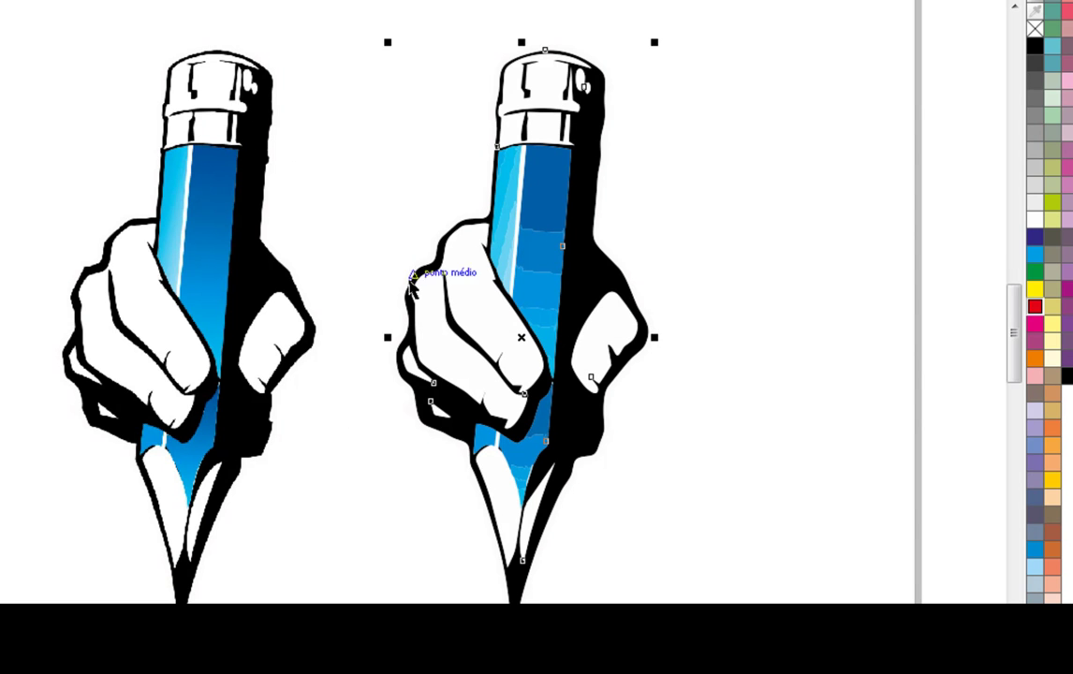
key("Delete")
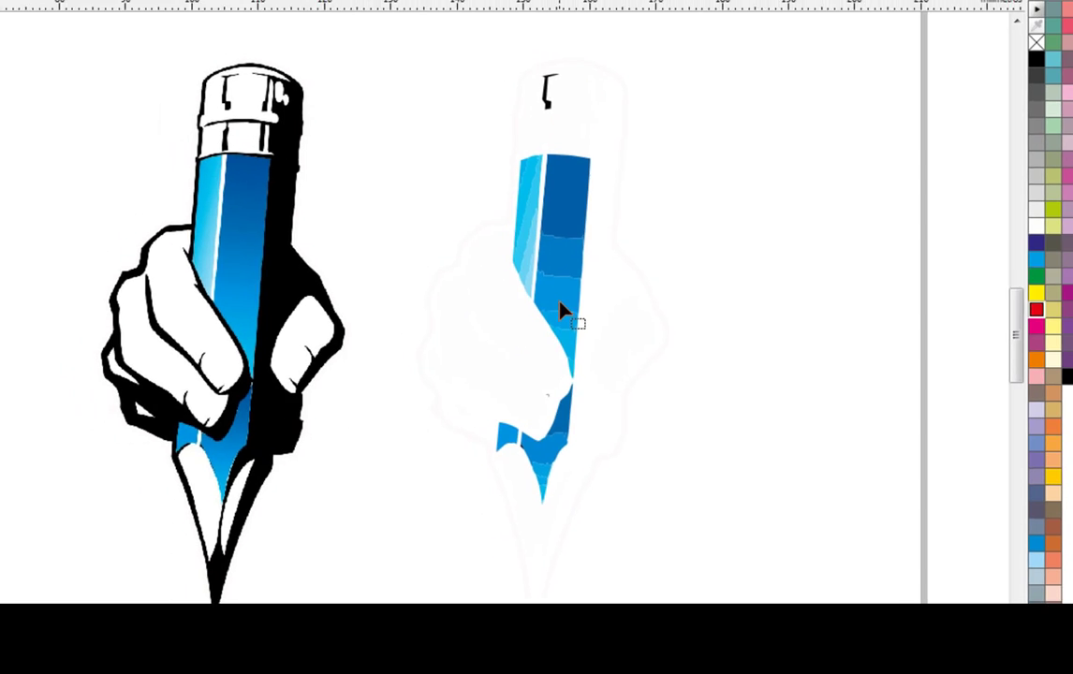
key("ctrl+a")
key("Delete")
Import Rosto-modelo.jpg with the default Adobe RGB (1998) profile and centre it on the page
left_click(44, 25)
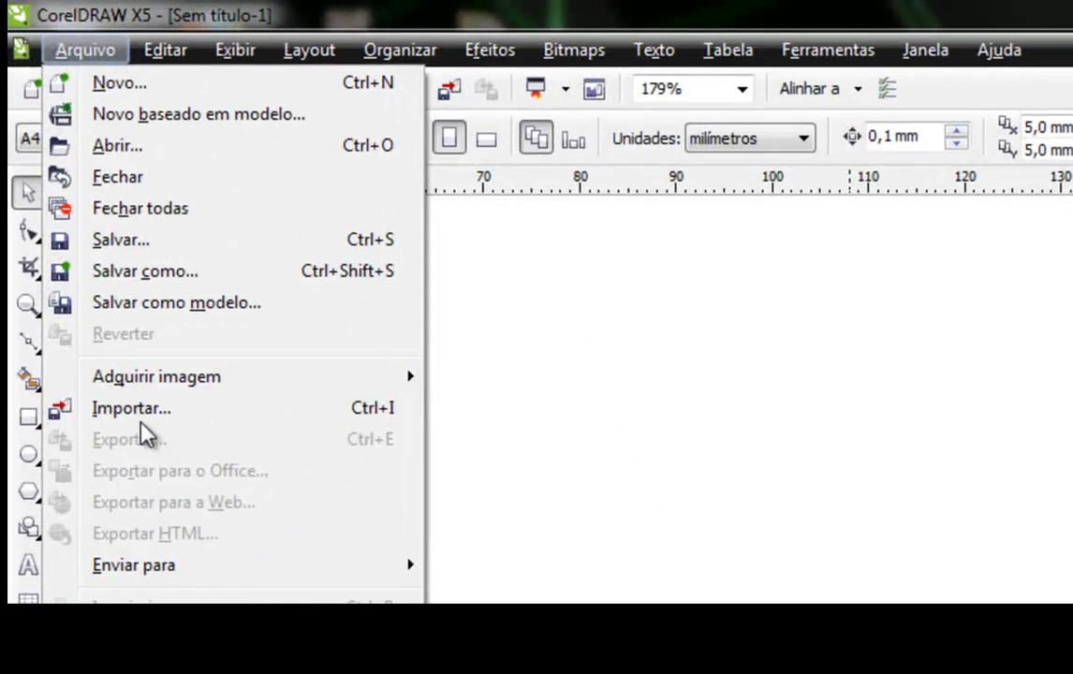
left_click(131, 408)
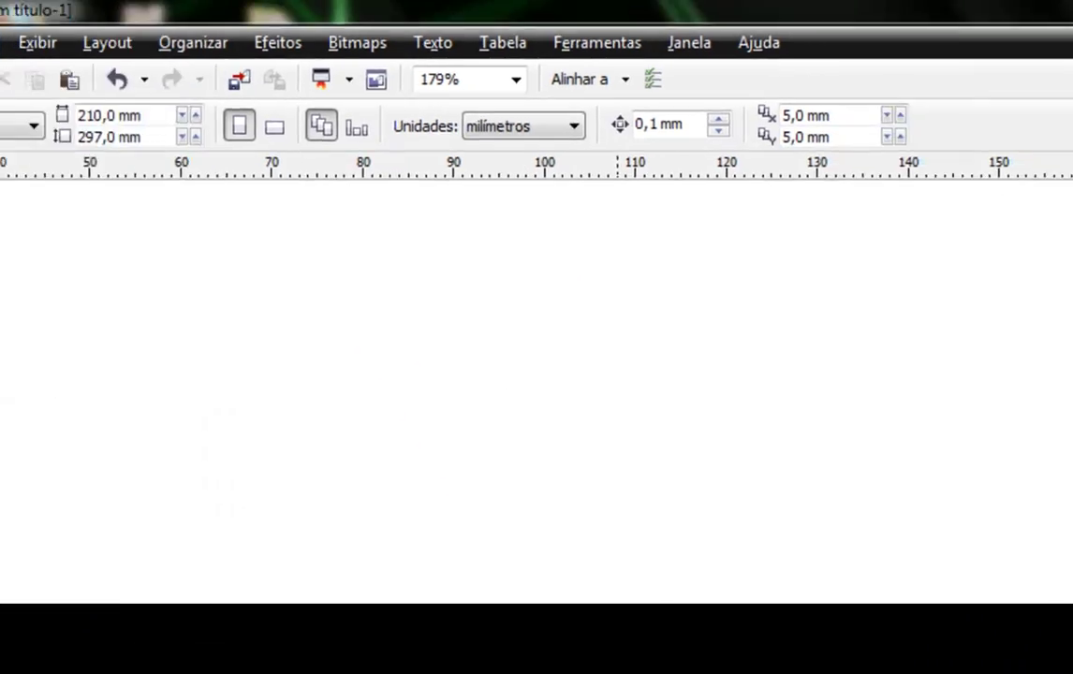
left_click_drag(1006, 192, 1009, 445)
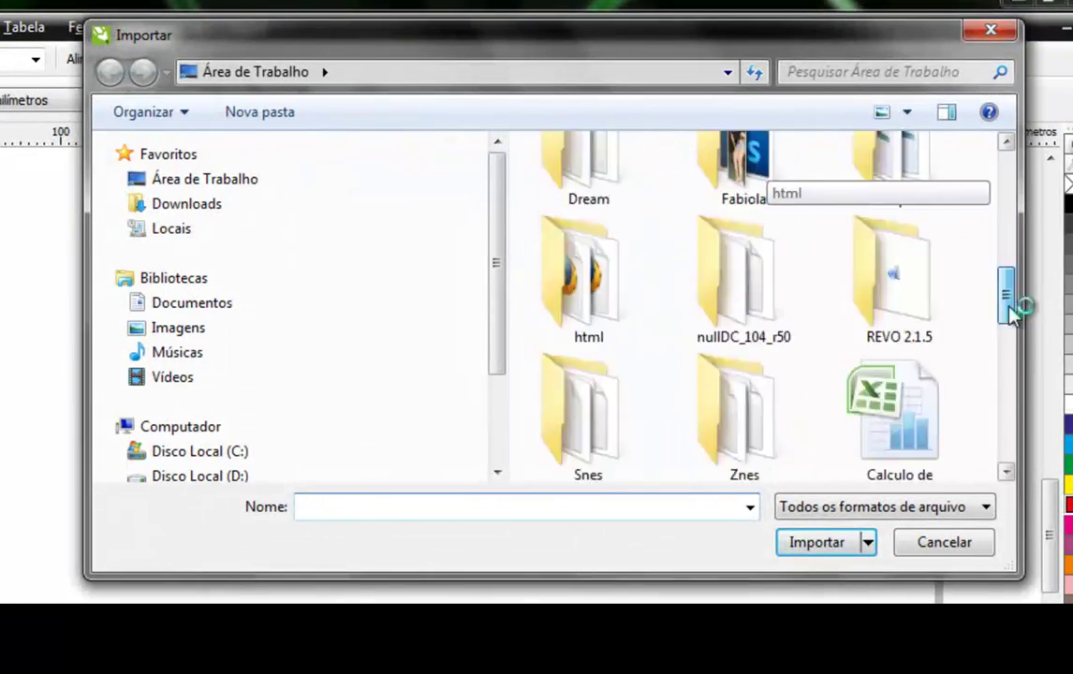
double_click(588, 407)
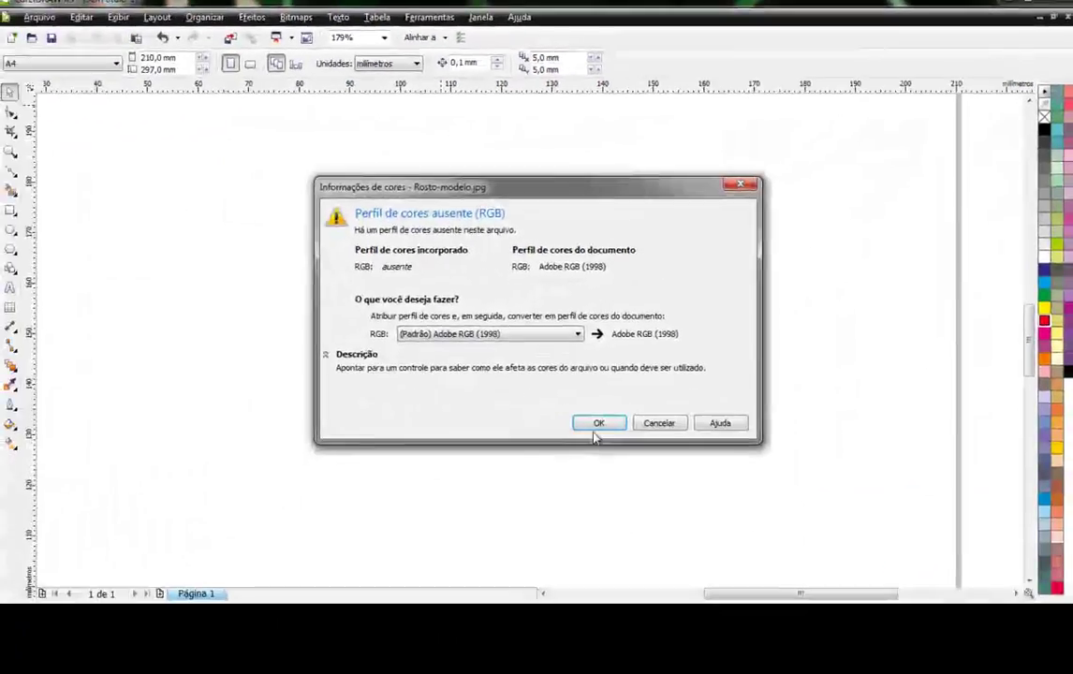
left_click(370, 664)
left_click(272, 211)
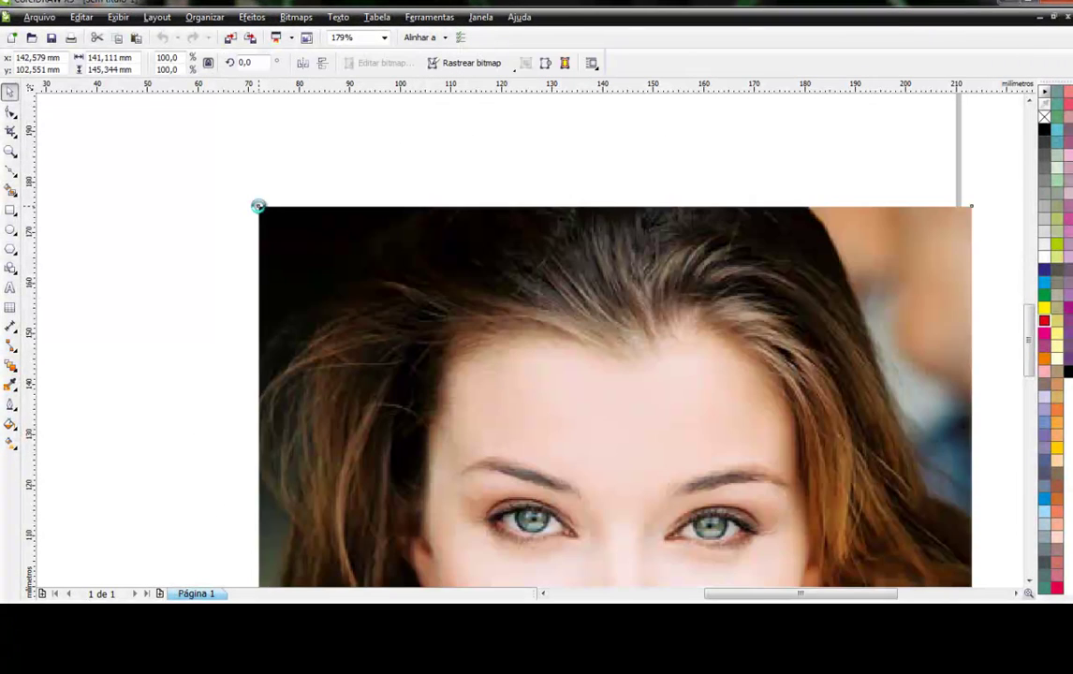
key("p")
key("F4")
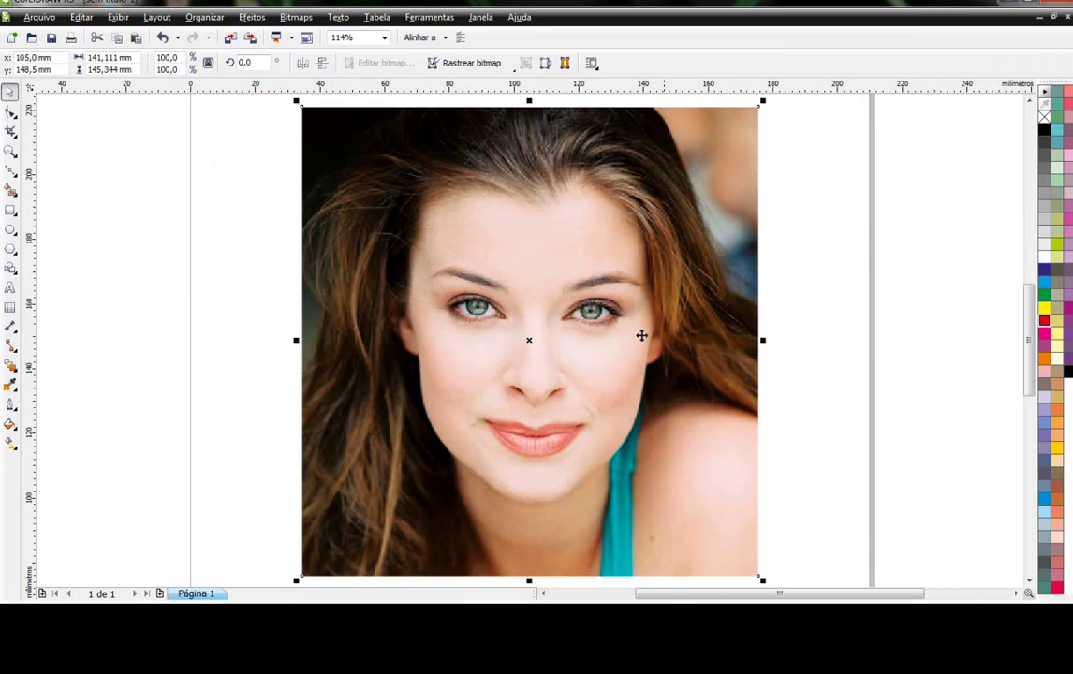
Start a detailed logo outline trace of the portrait photo with background removal turned off
scroll(491, 304, "up", 9)
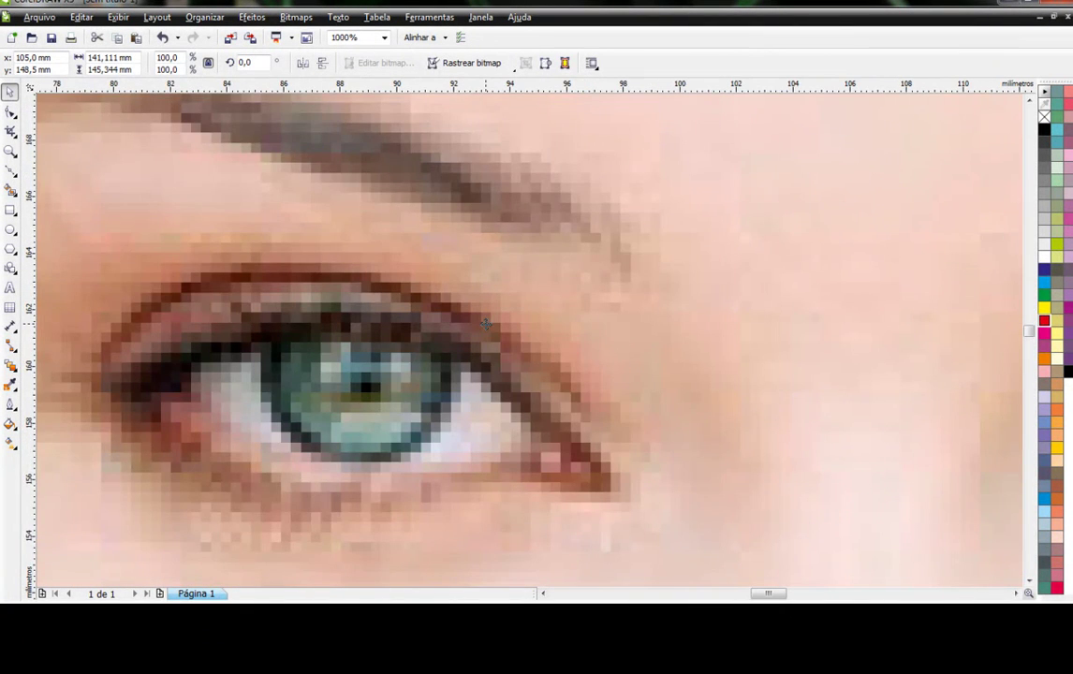
key("F4")
left_click(296, 17)
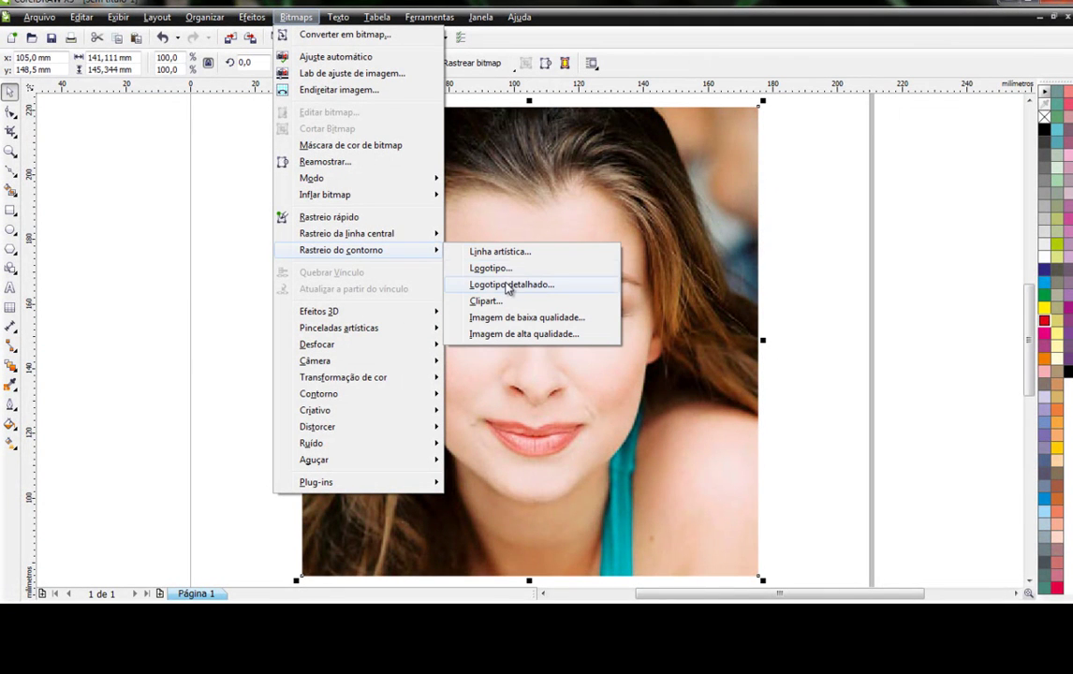
left_click(508, 286)
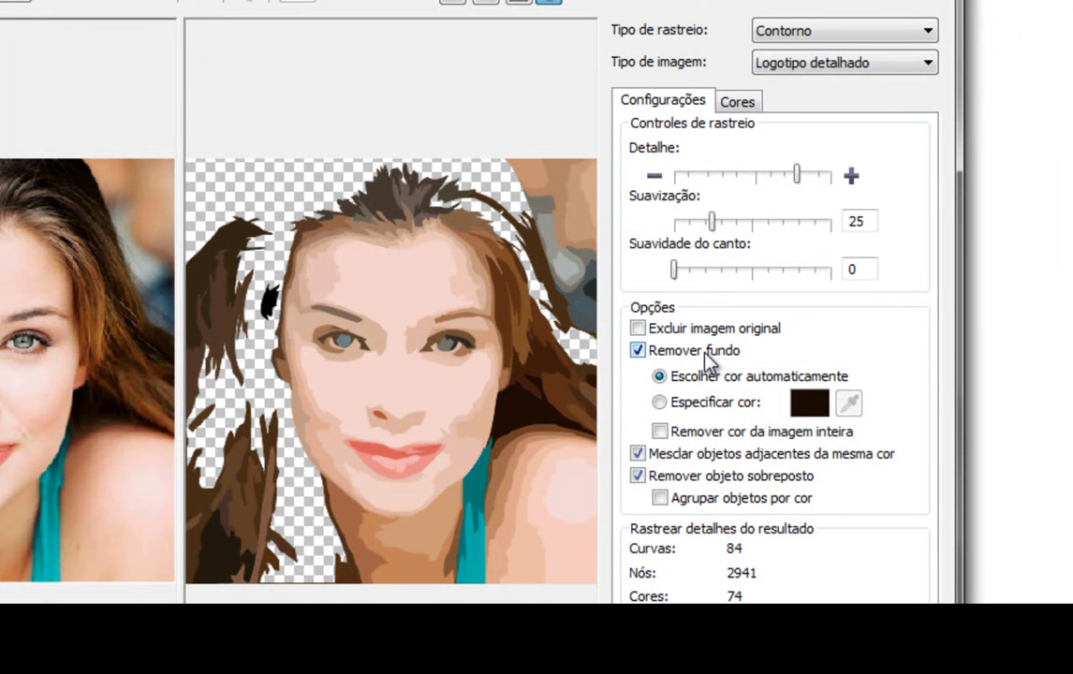
left_click(640, 352)
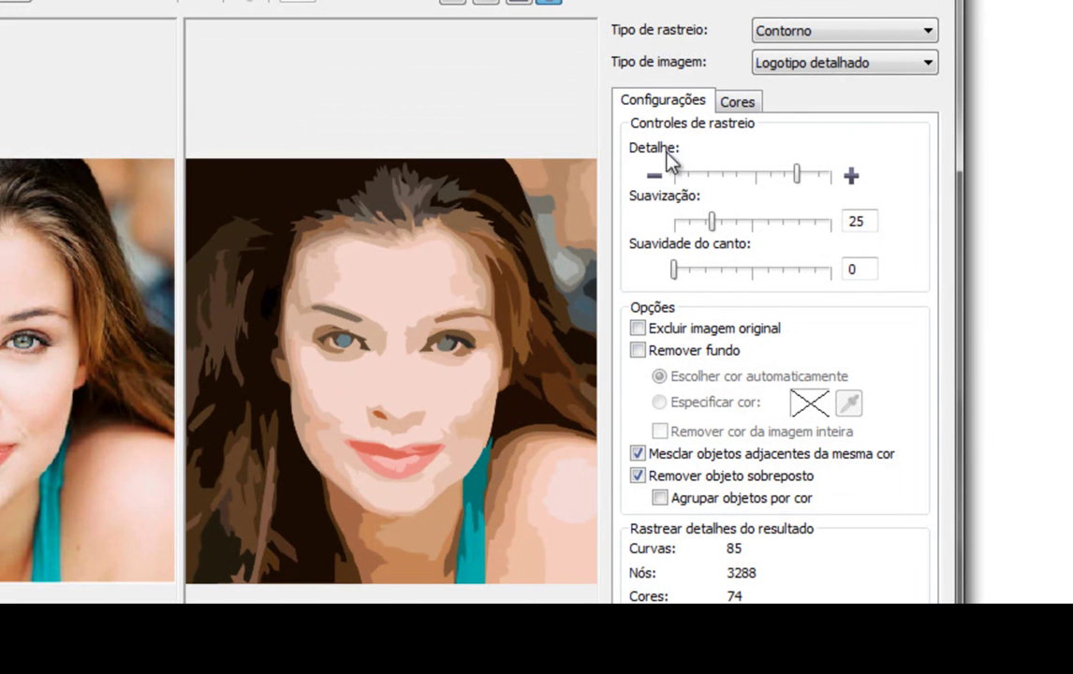
Trace the portrait as a high quality image with maximum detail and a corner smoothness of 17
left_click_drag(801, 174, 850, 182)
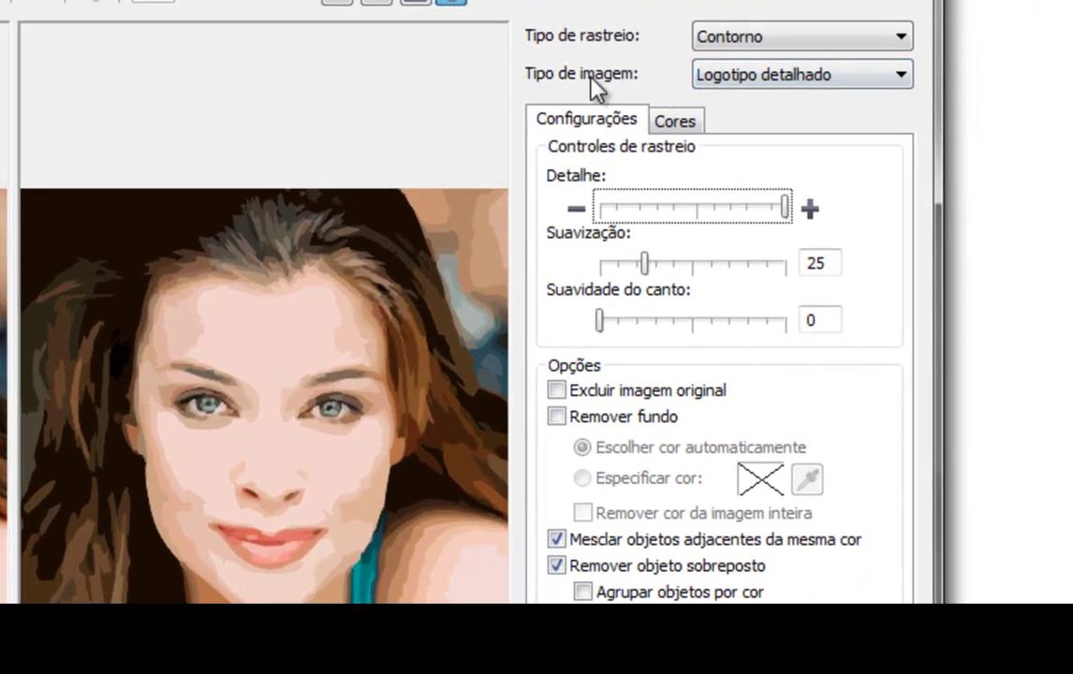
left_click(821, 75)
left_click(785, 196)
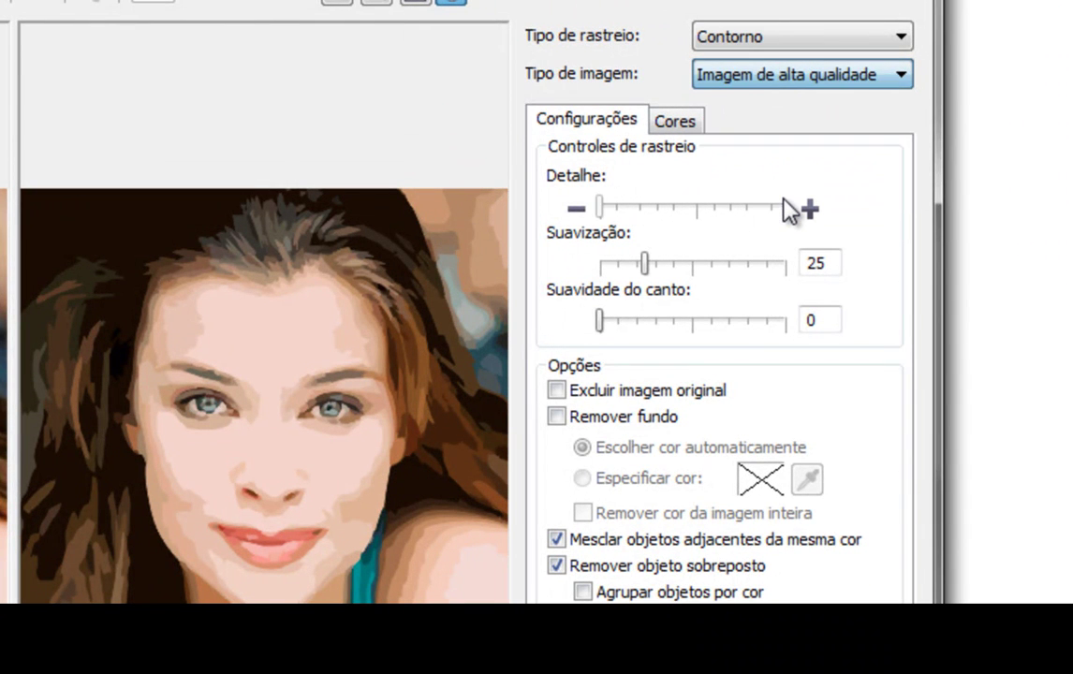
left_click(785, 200)
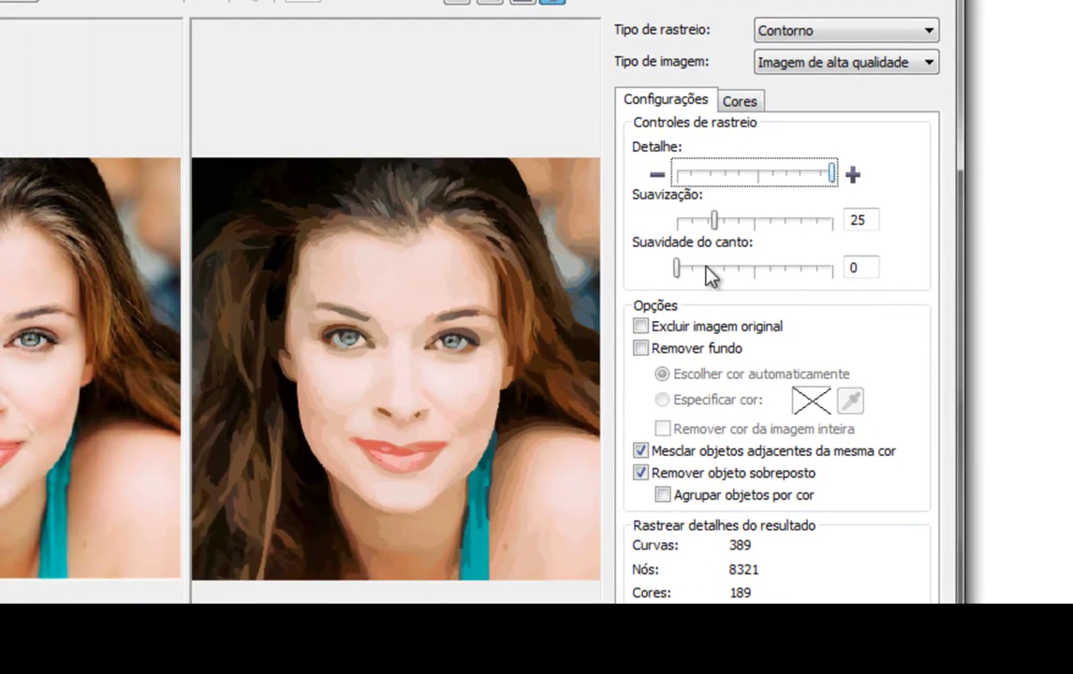
left_click_drag(709, 273, 728, 276)
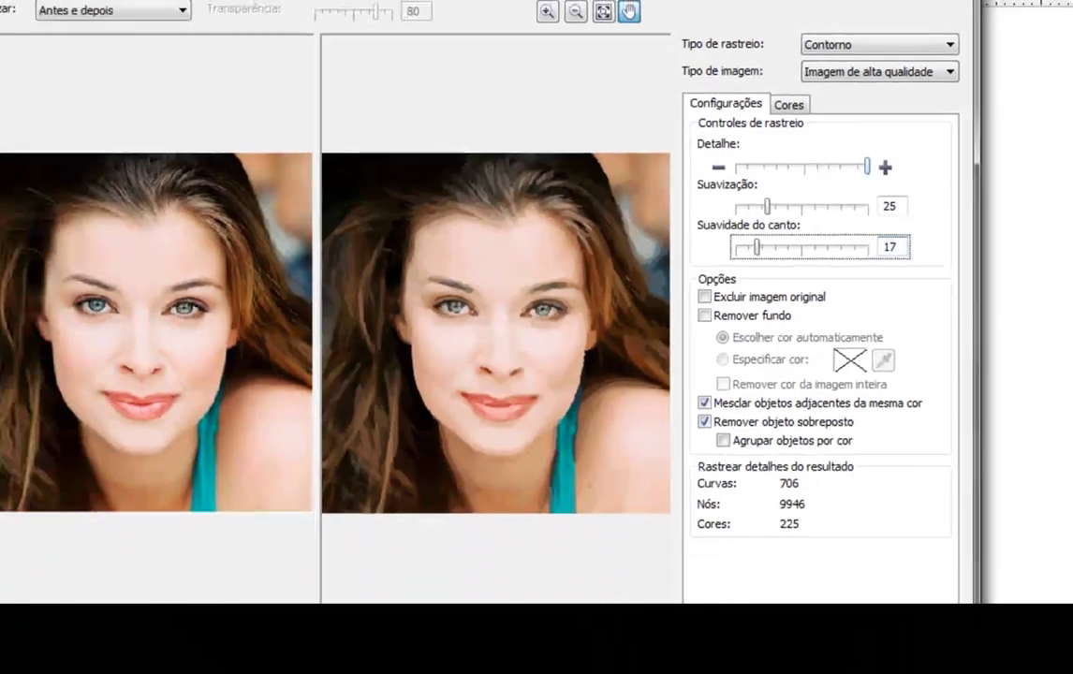
key("Return")
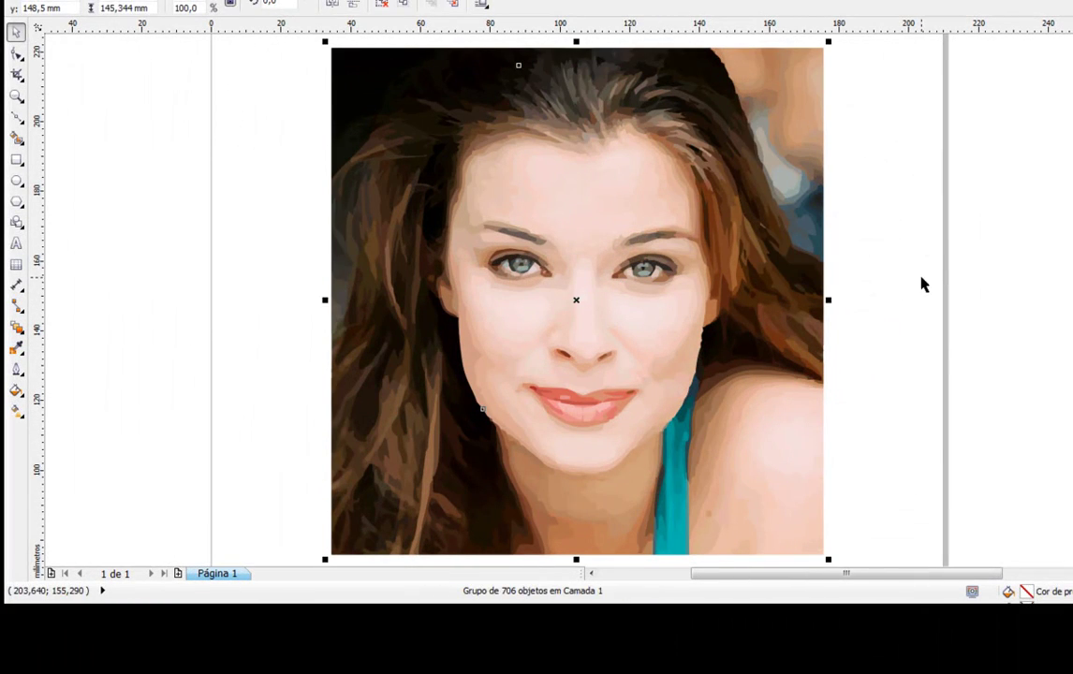
Move the traced portrait group about 154 mm to the left, beside the original photo
mouse_move(783, 260)
left_mouse_down()
mouse_move(189, 252)
mouse_move(244, 247)
left_mouse_up()
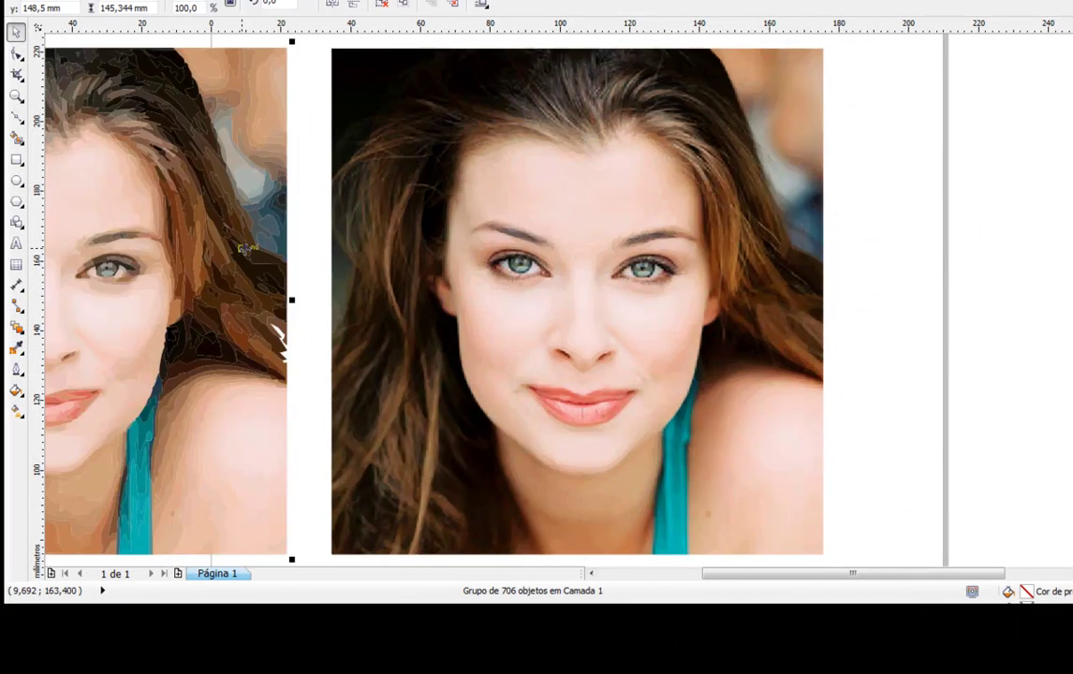
scroll(244, 247, "left", 3)
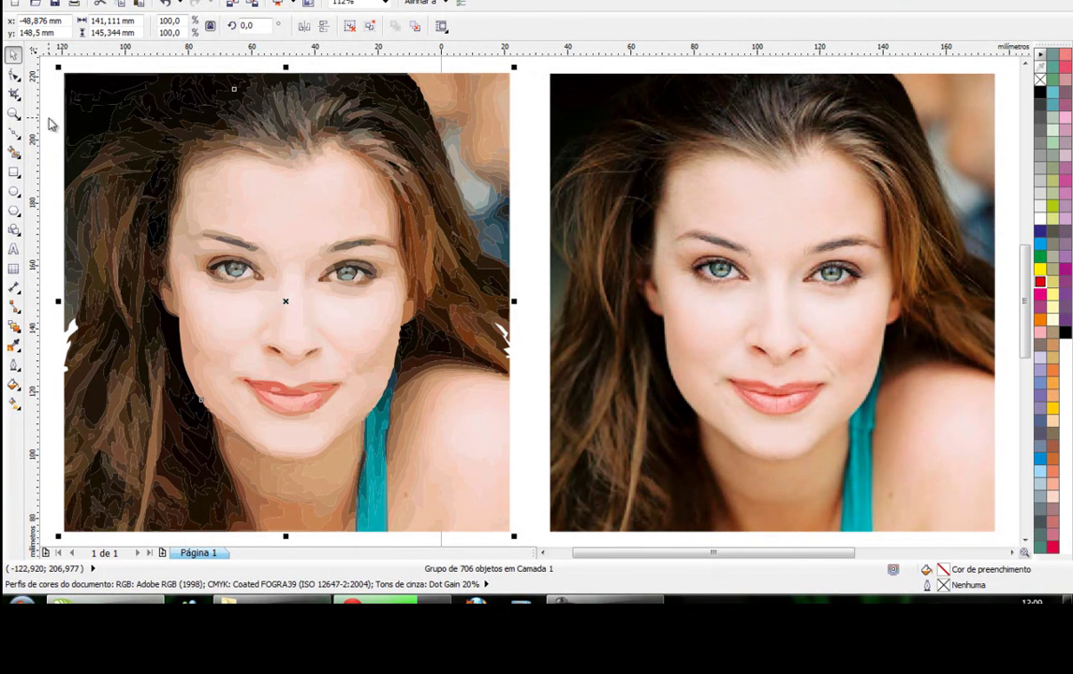
left_click(18, 138)
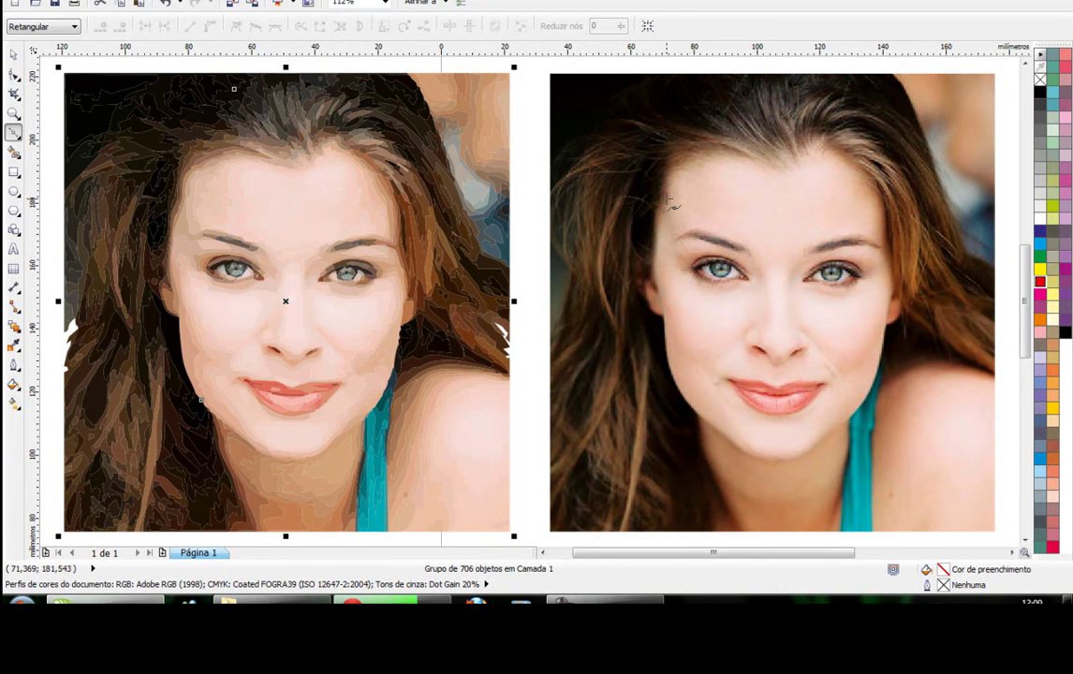
Delete the traced portrait group and the original portrait photo from the page
key("Delete")
left_click(384, 210)
key("Delete")
left_click(693, 265)
key("Delete")
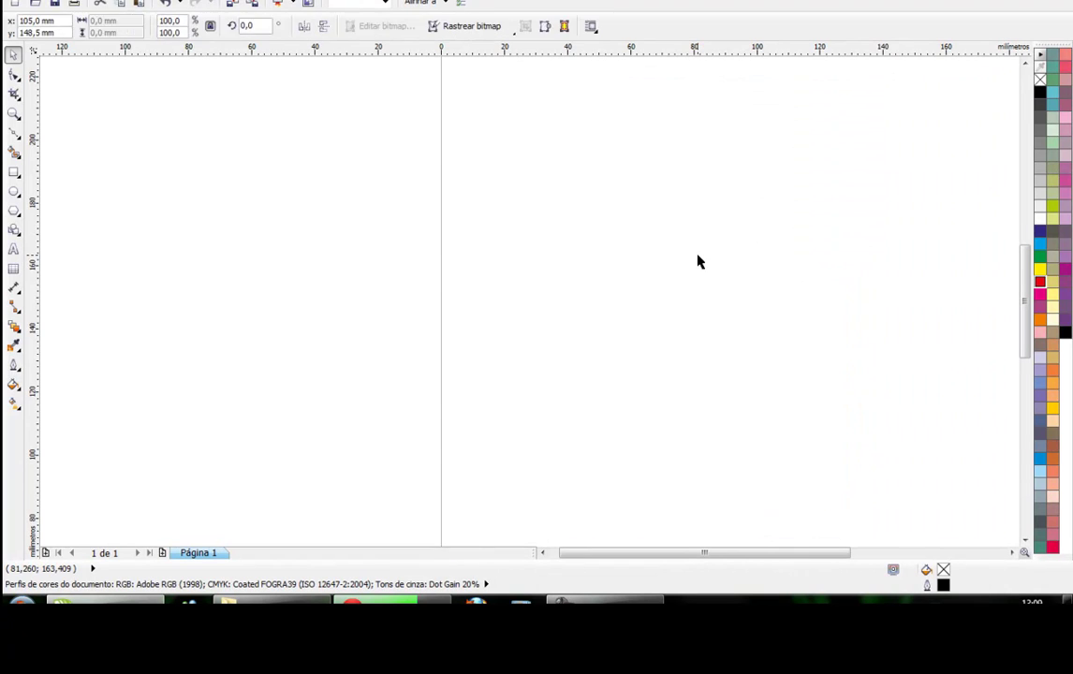
key("alt+a")
key("Escape")
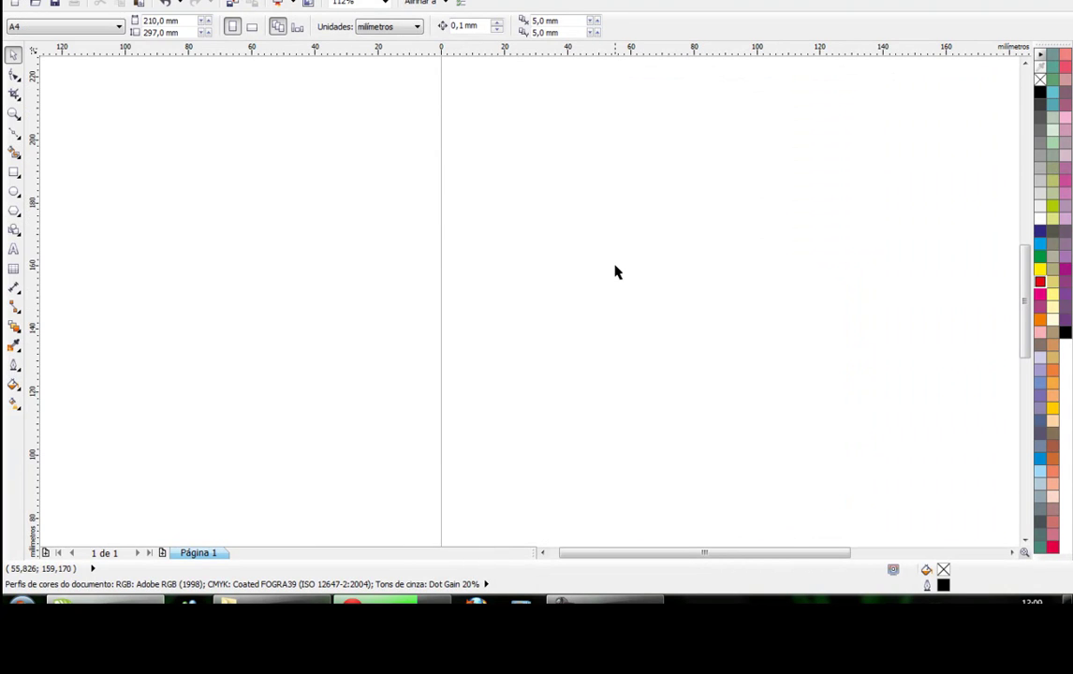
Import the meninas super poderosas docinho, PENCIL BLUE LOGO lapis contorno and Rosto-modelo pictures together from the desktop
left_click(61, 38)
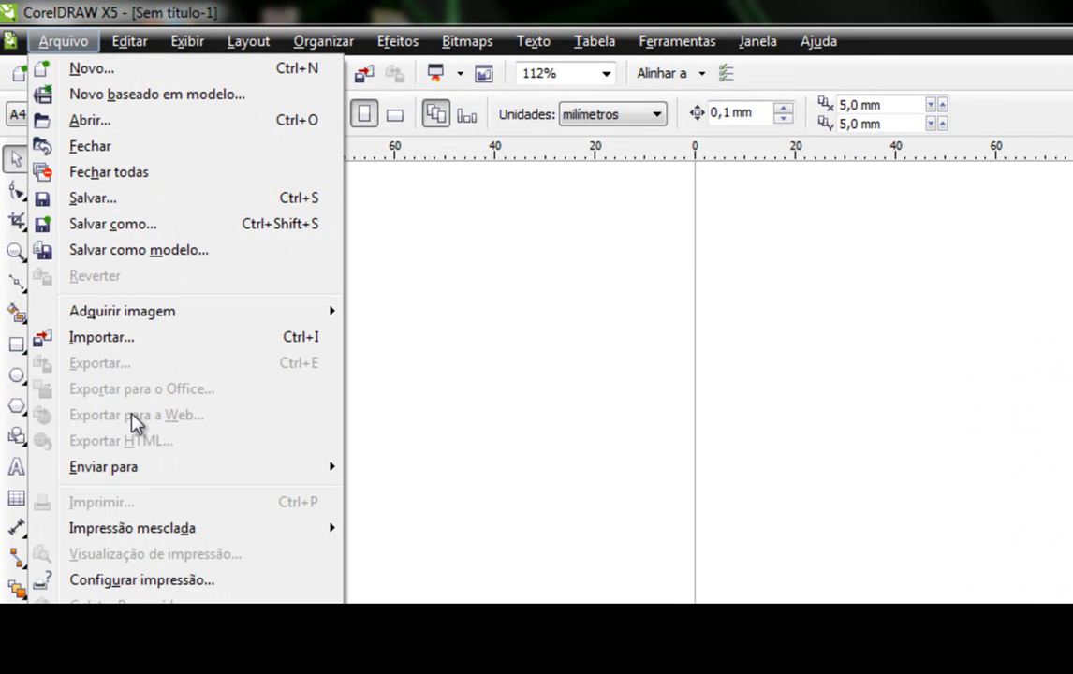
mouse_move(93, 453)
left_click(132, 346)
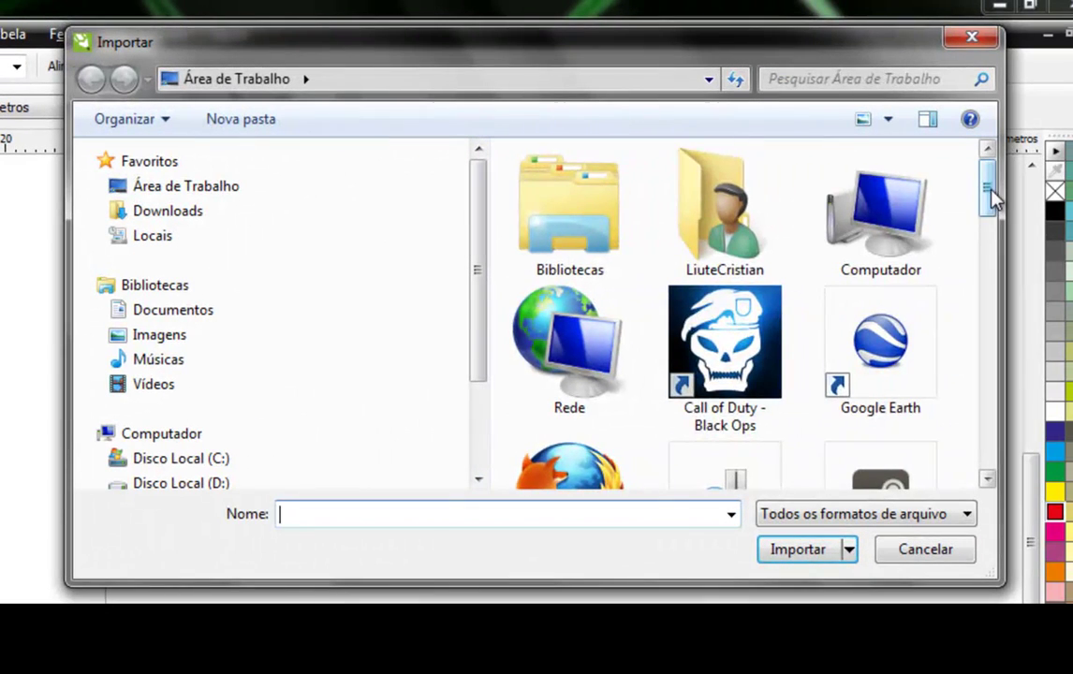
mouse_move(990, 197)
left_mouse_down()
mouse_move(999, 434)
mouse_move(991, 408)
mouse_move(992, 422)
left_mouse_up()
left_click(761, 254)
left_click(740, 398, "shift")
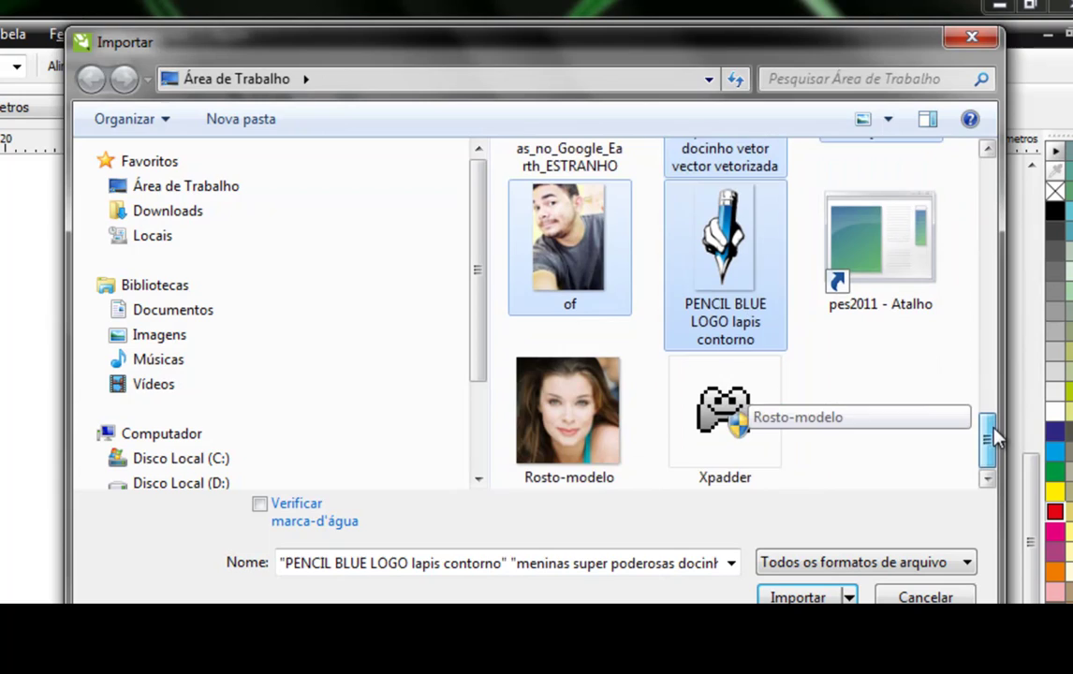
left_click(610, 376, "shift")
left_click(798, 598)
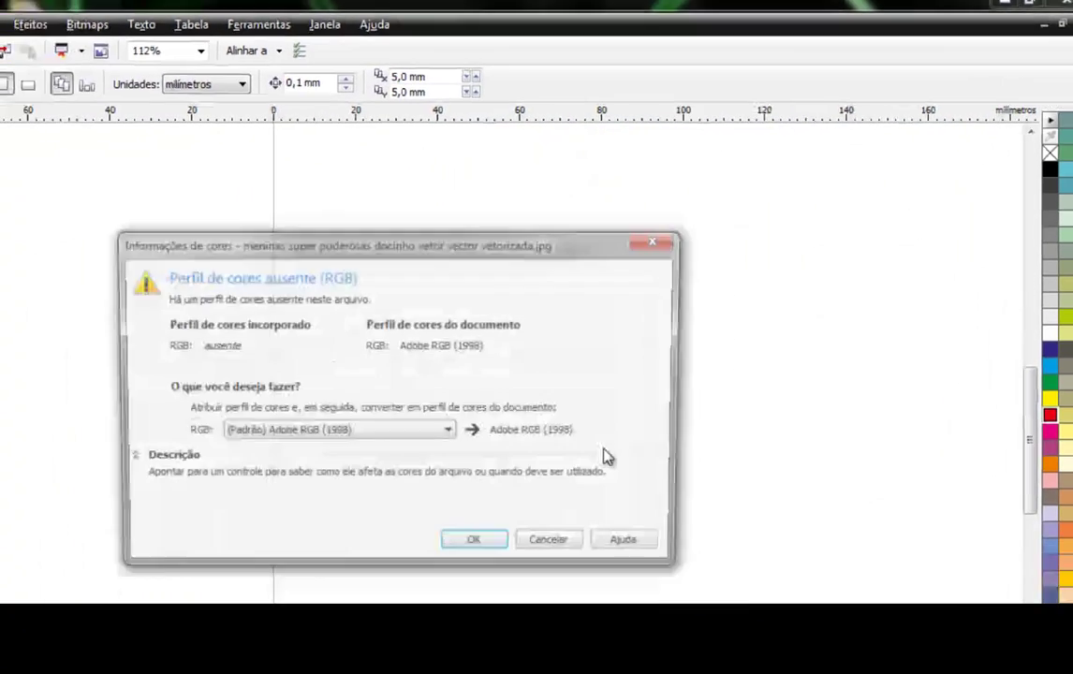
Accept the default colour profile conversion for each imported picture, continue the import, and place all pictures at the page centre
key("Return")
key("Return")
key("Return")
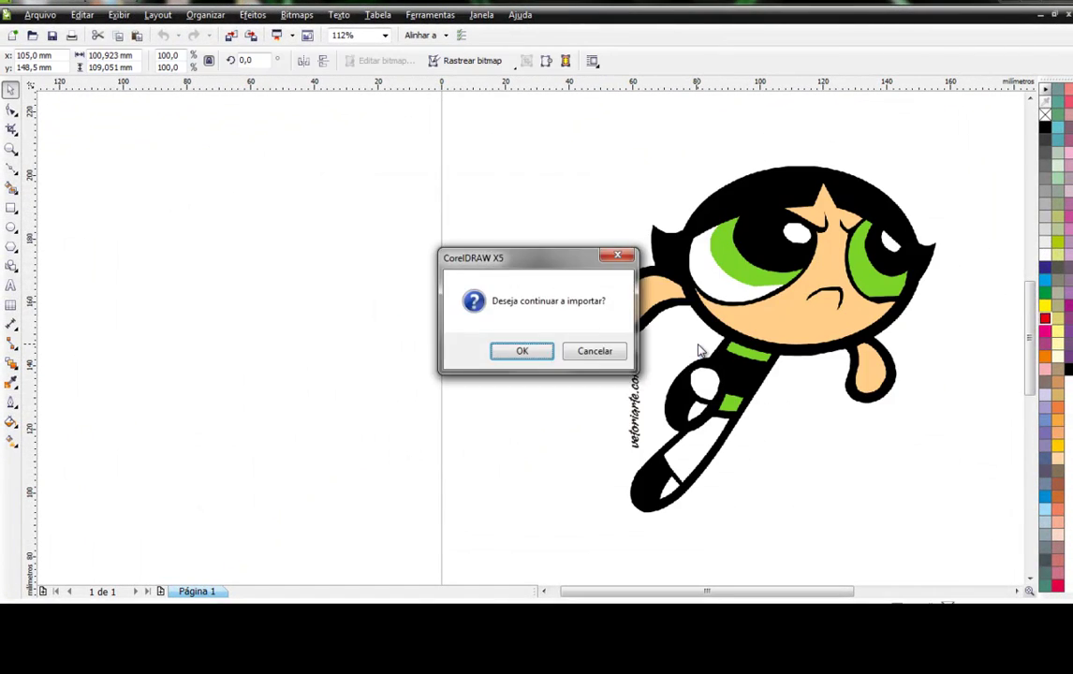
key("Return")
key("Return")
key("Return")
key("Return")
key("Return")
key("Return")
key("Return")
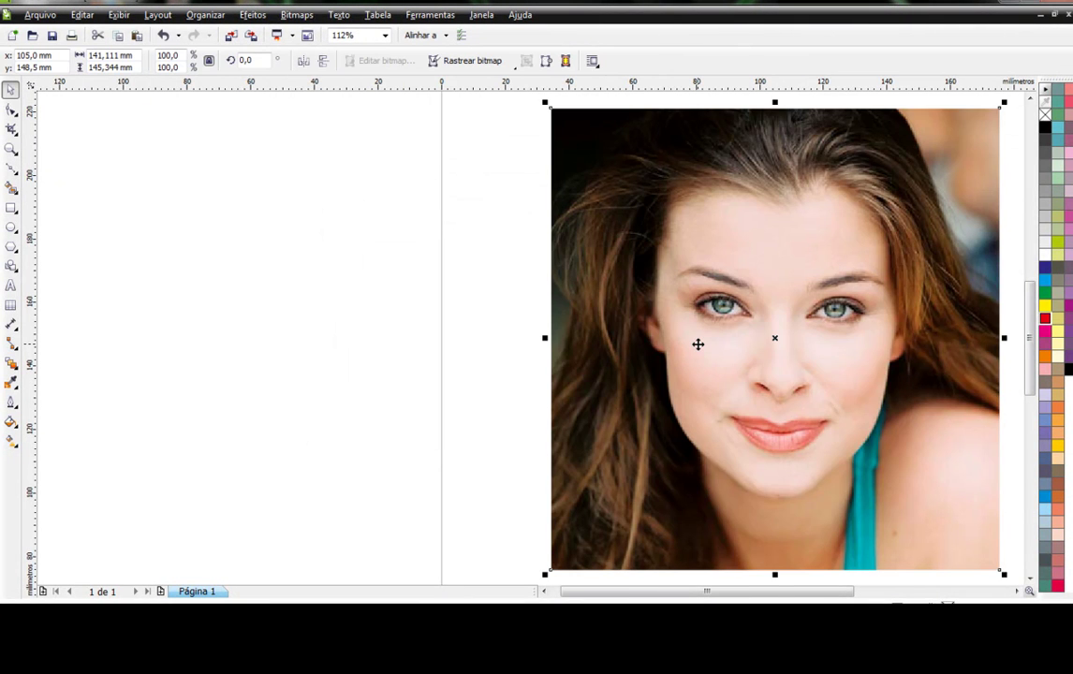
Move the woman's portrait photo about 124 mm to the left, off the stack of imported pictures
key("shift+F4")
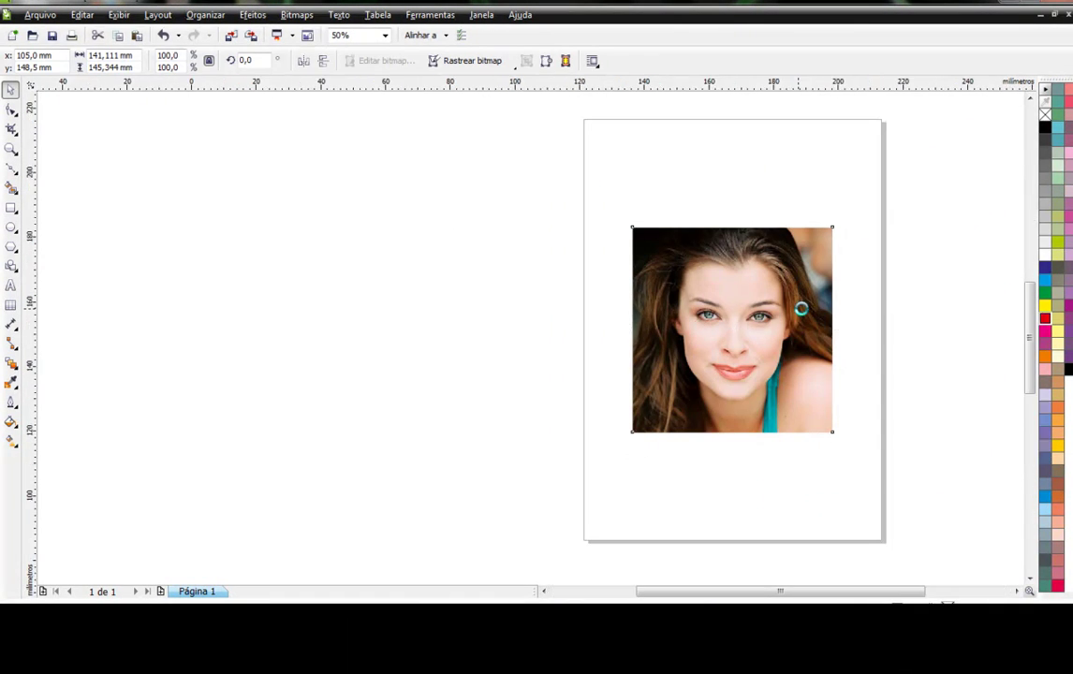
key("F4")
key("Escape")
left_click_drag(673, 291, 273, 271)
Pull the photo of the man in the dark T-shirt aside and delete it, and shift the cartoon about 26 mm right
left_click_drag(431, 309, 767, 305)
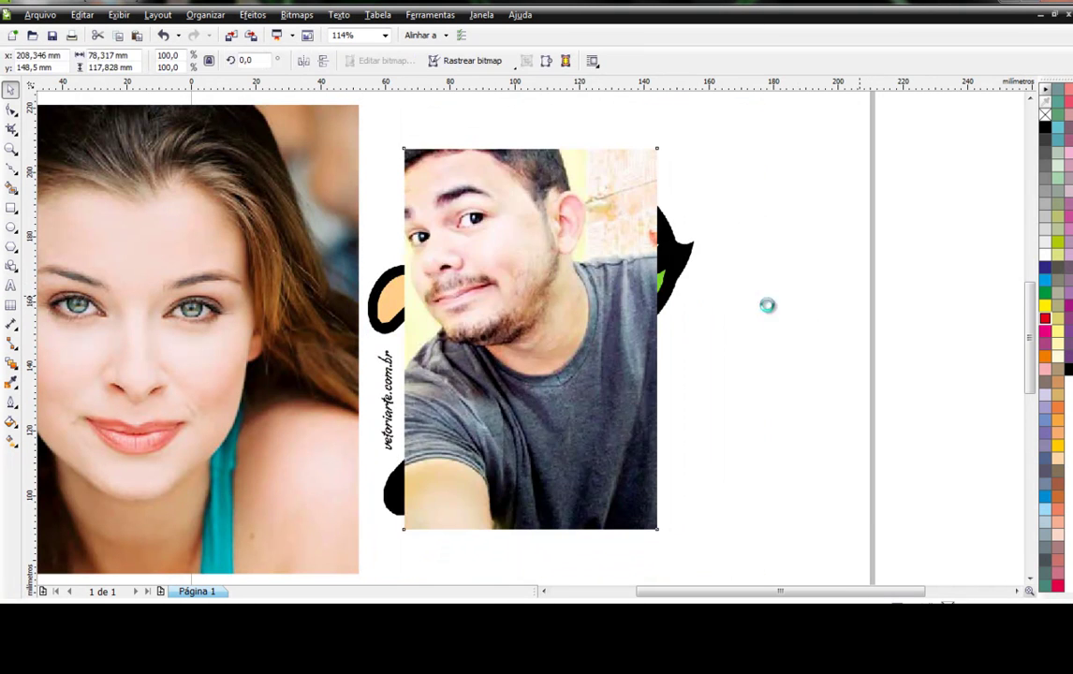
key("Delete")
left_click_drag(376, 301, 459, 299)
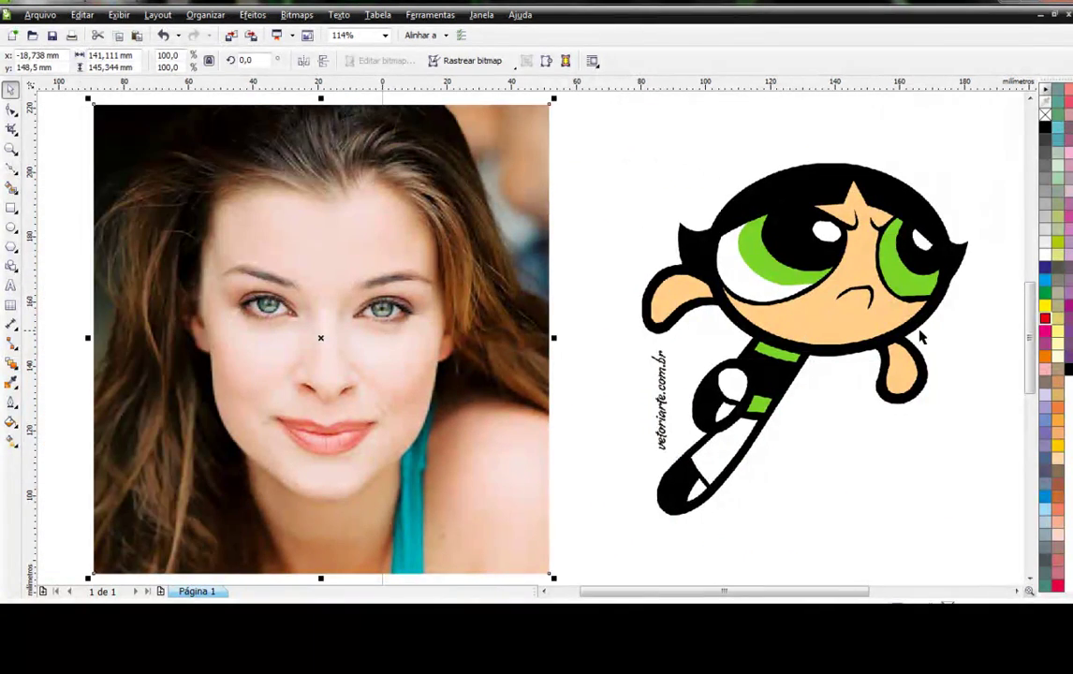
Select the portrait photo and the cartoon together, centre them on the page, and clear the selection
left_click(849, 378)
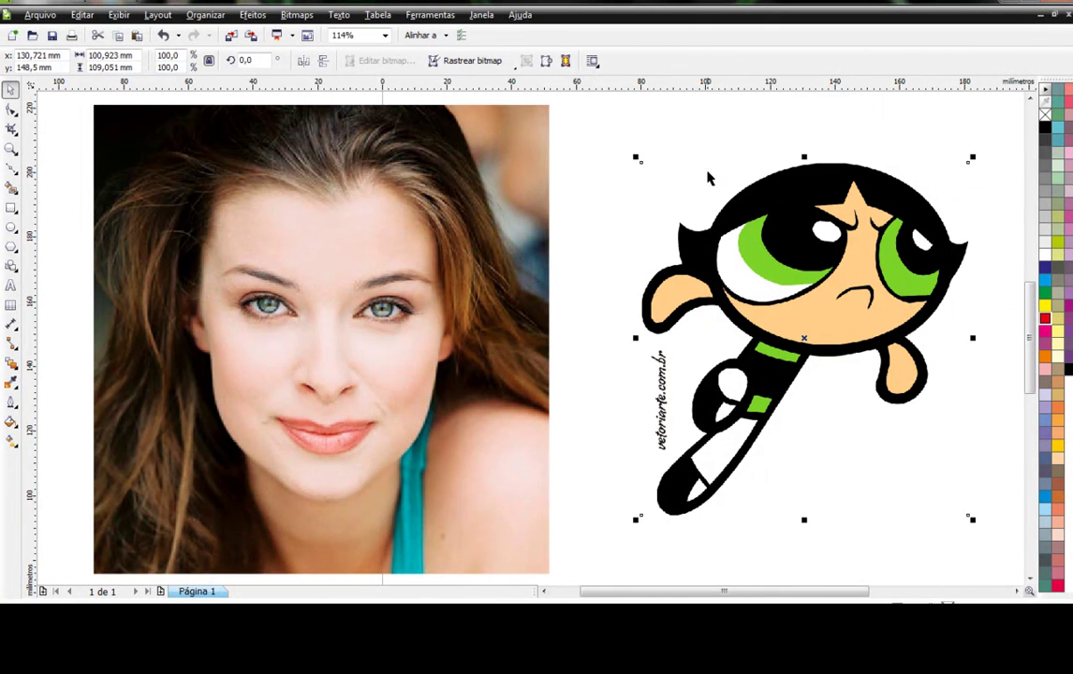
left_click(572, 107)
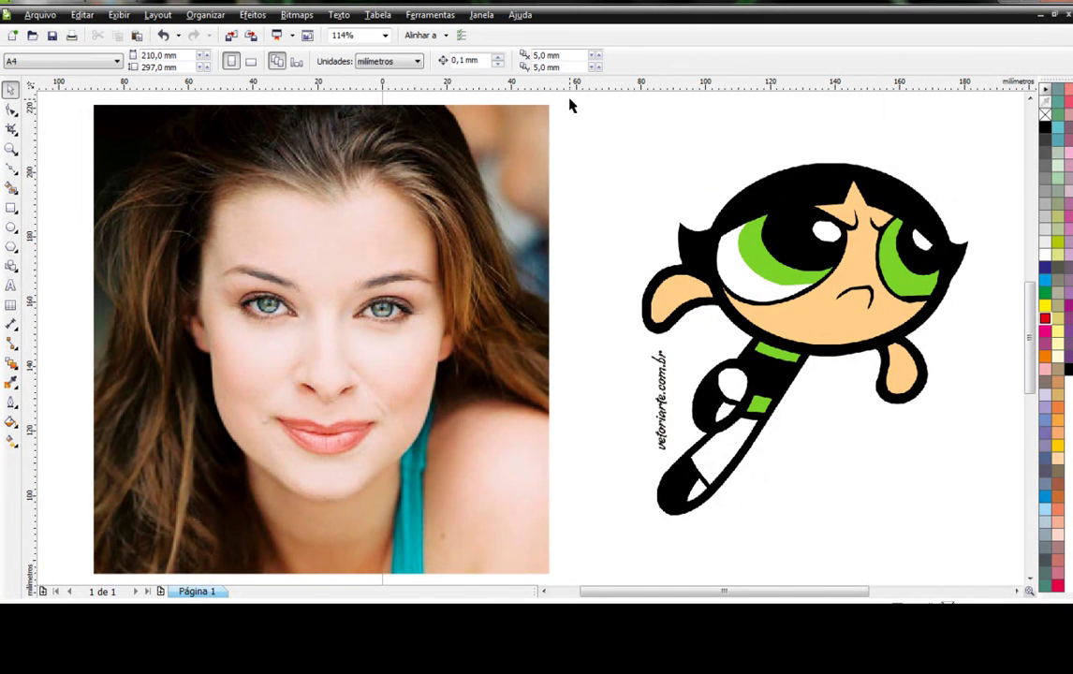
left_click(456, 202)
left_click(672, 230, "shift")
key("p")
scroll(754, 253, "right", 3)
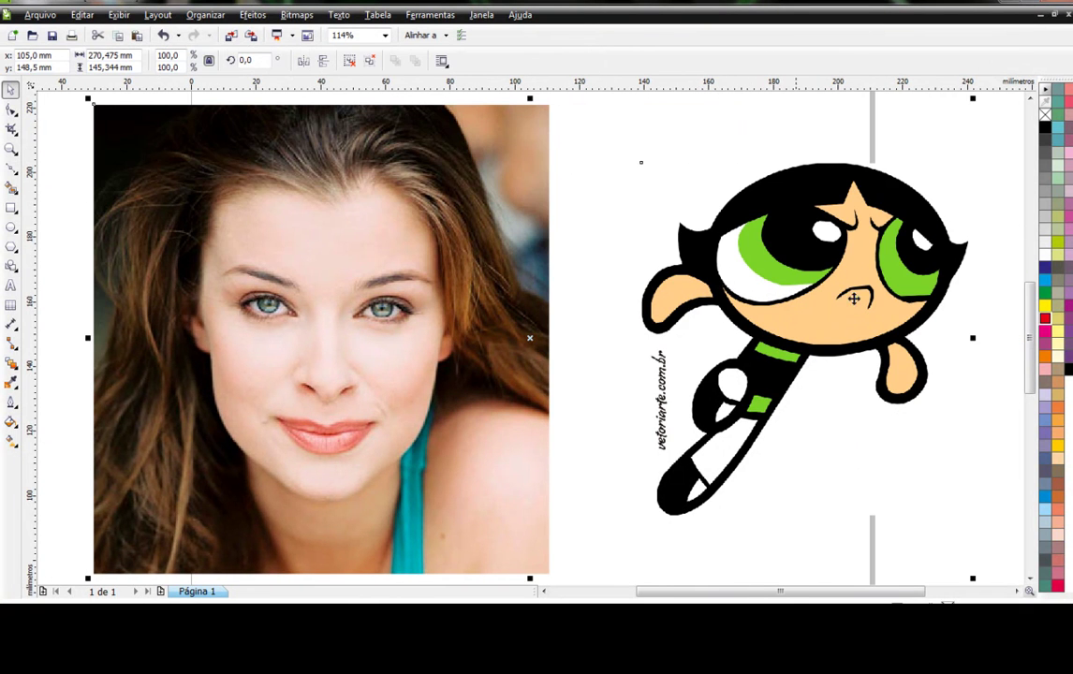
left_click(999, 148)
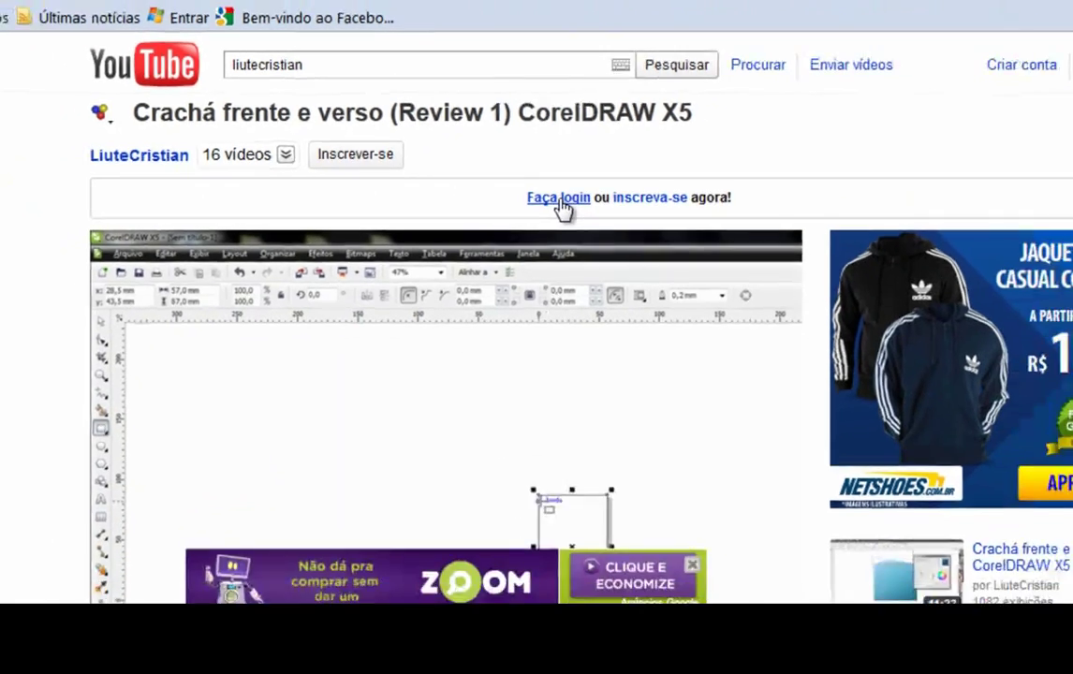
On the YouTube page in Firefox, log in with the account's e-mail as username and the account password
left_click(579, 208)
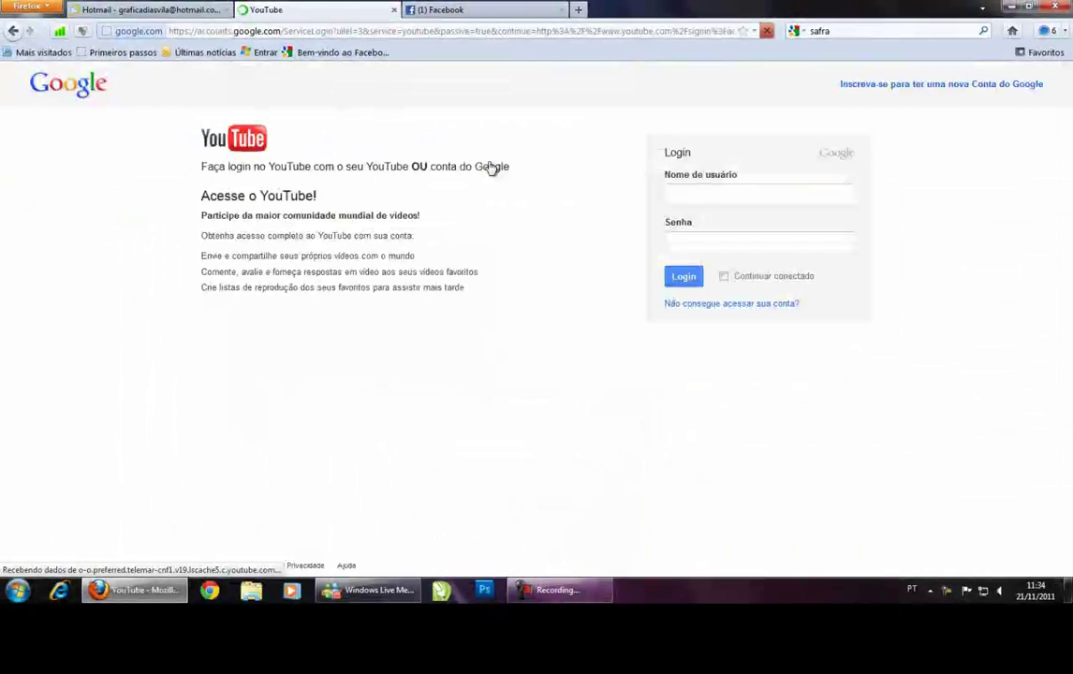
type("nu")
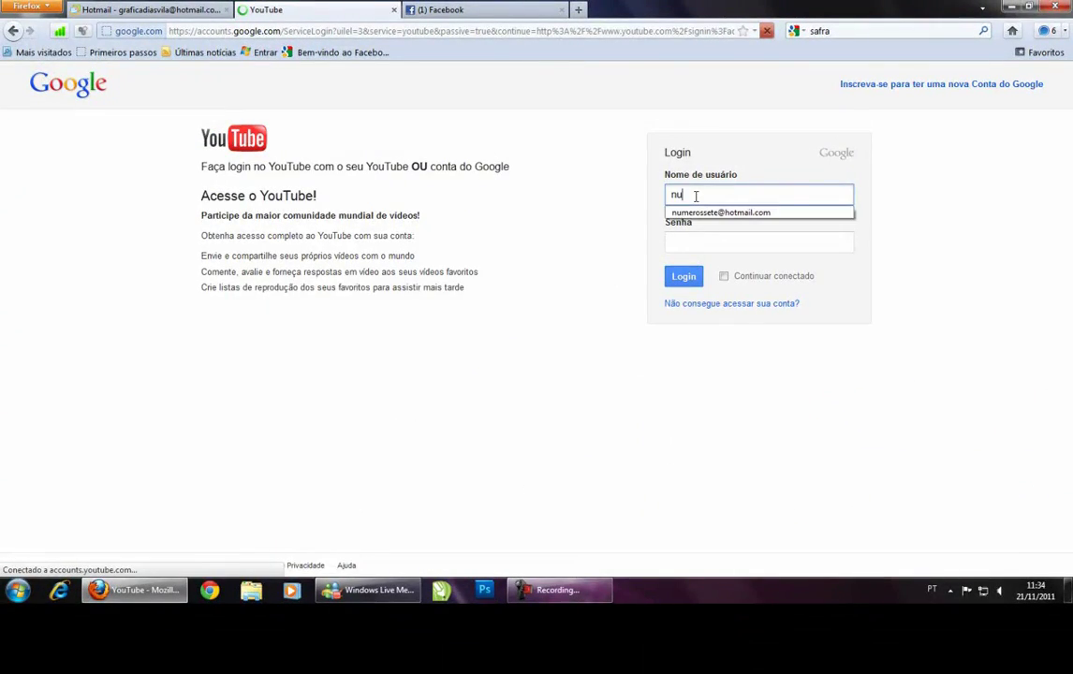
left_click(697, 213)
left_click(685, 245)
type("•••••")
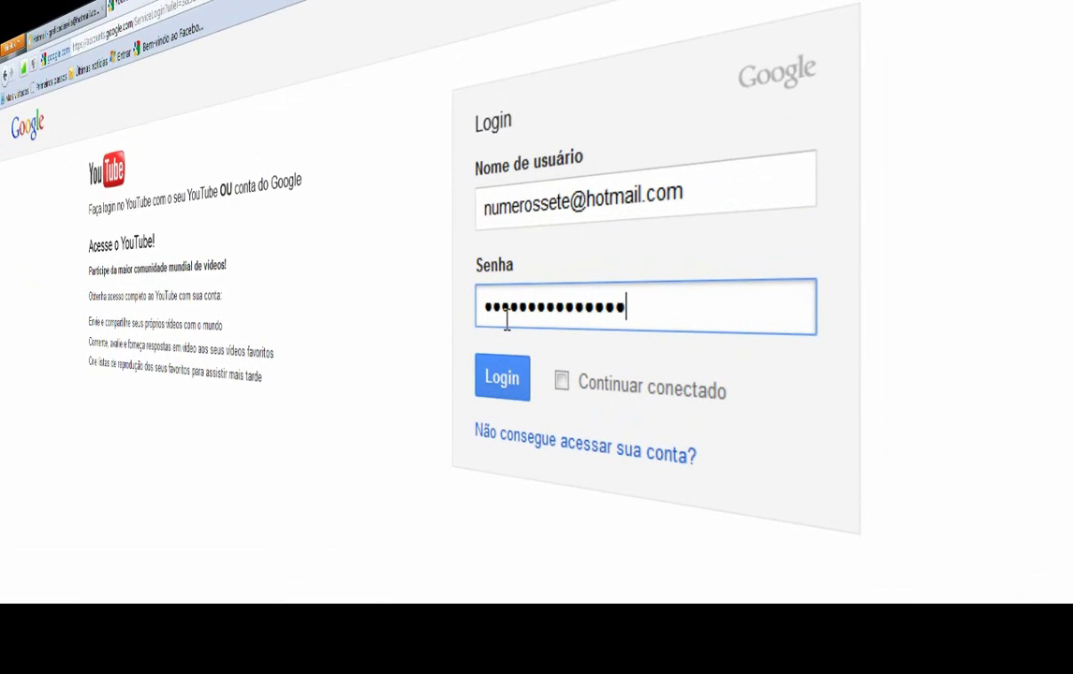
left_click(501, 379)
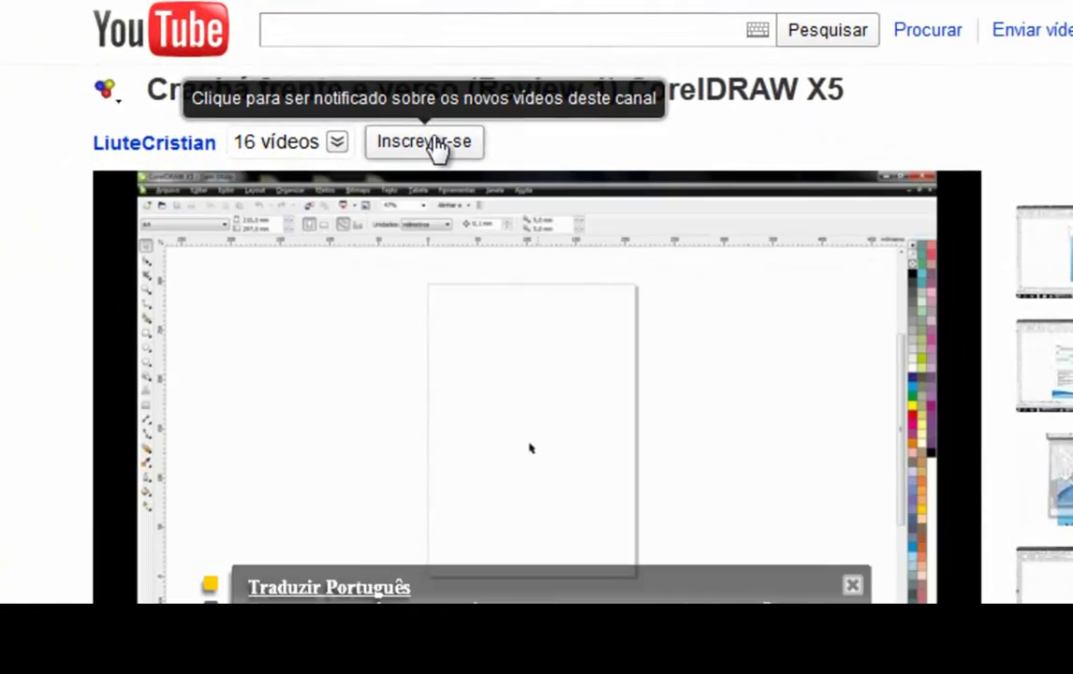
Subscribe to the channel of the CorelDRAW X5 badge video and save the option to e-mail about every new upload
left_click(427, 148)
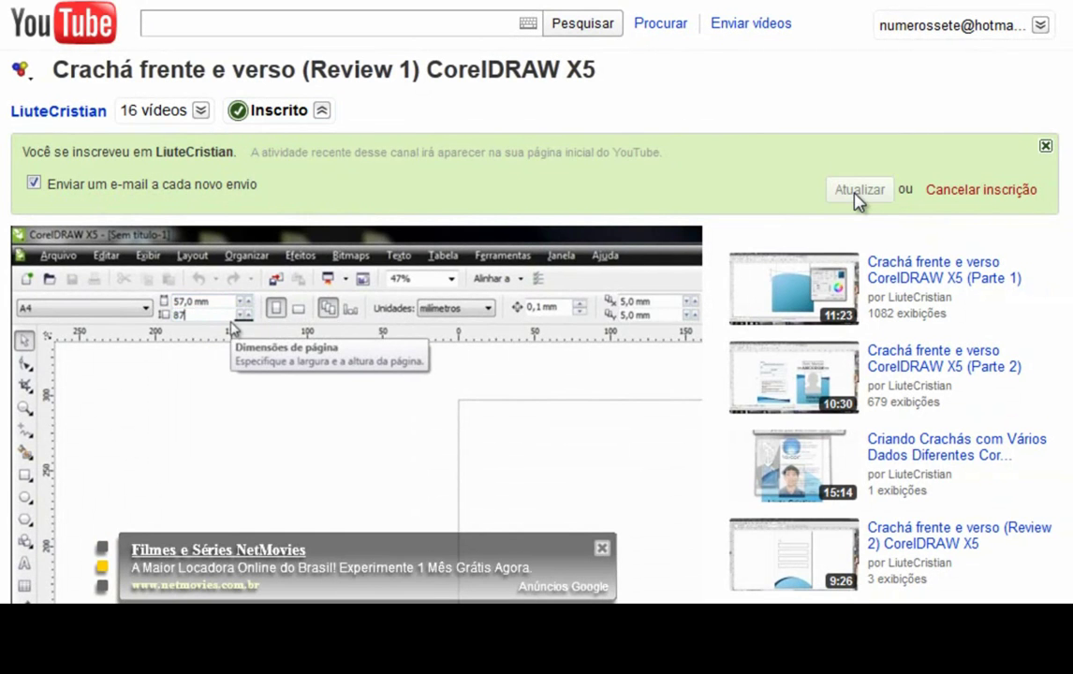
left_click(855, 195)
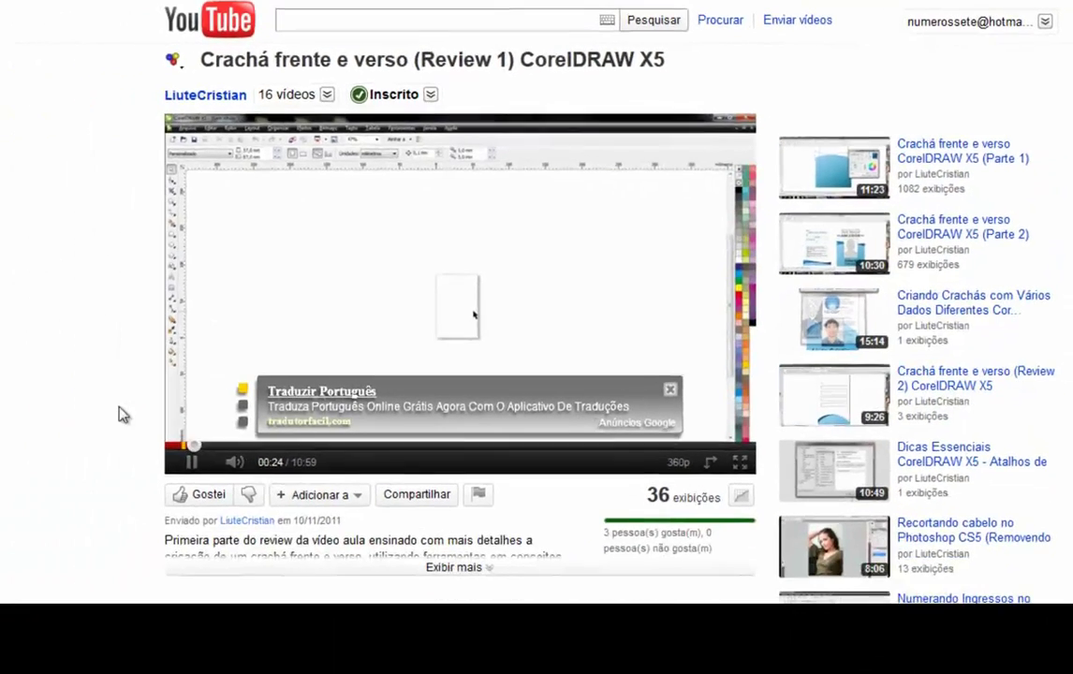
Expand the channel's video list and browse through its three pages, returning to page 1
left_click(326, 94)
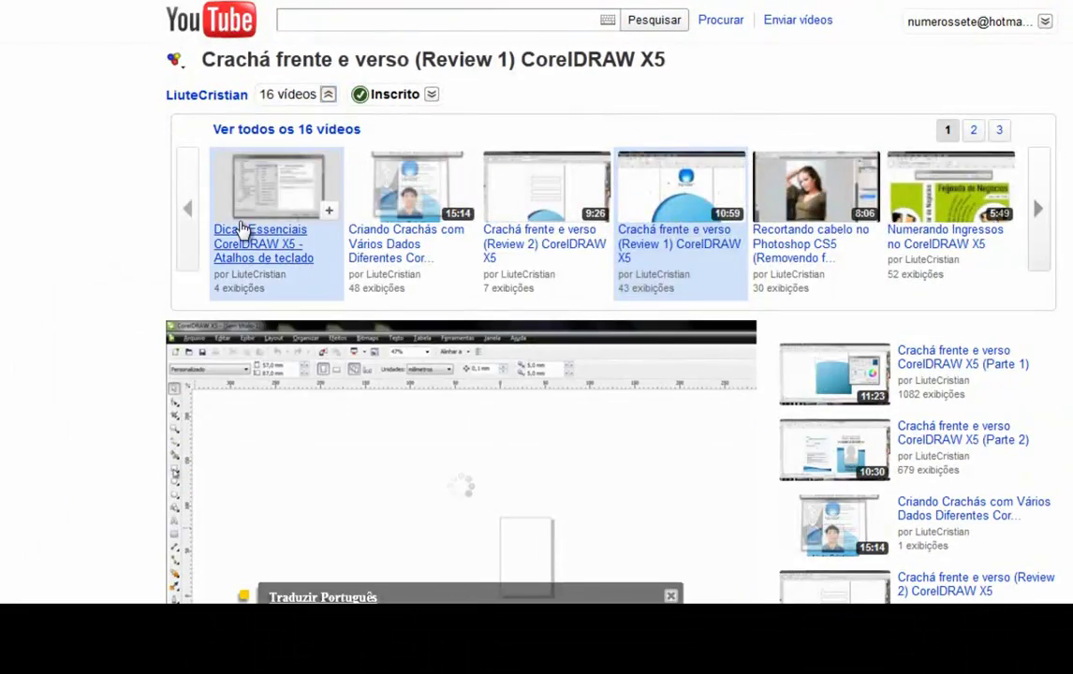
left_click(1035, 216)
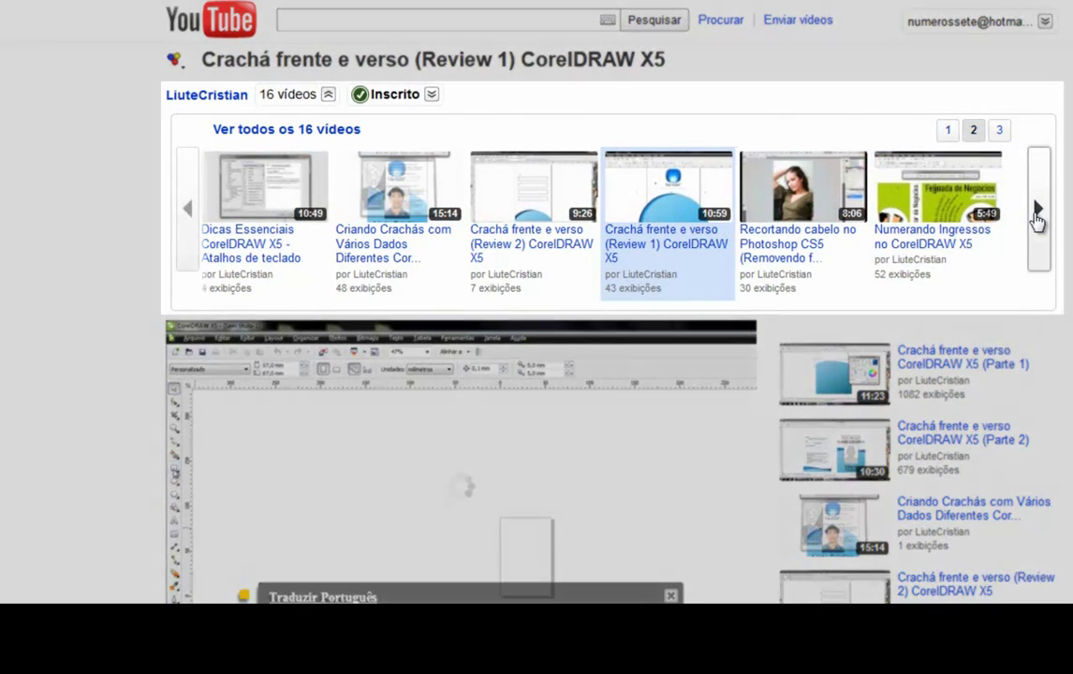
left_click(1038, 215)
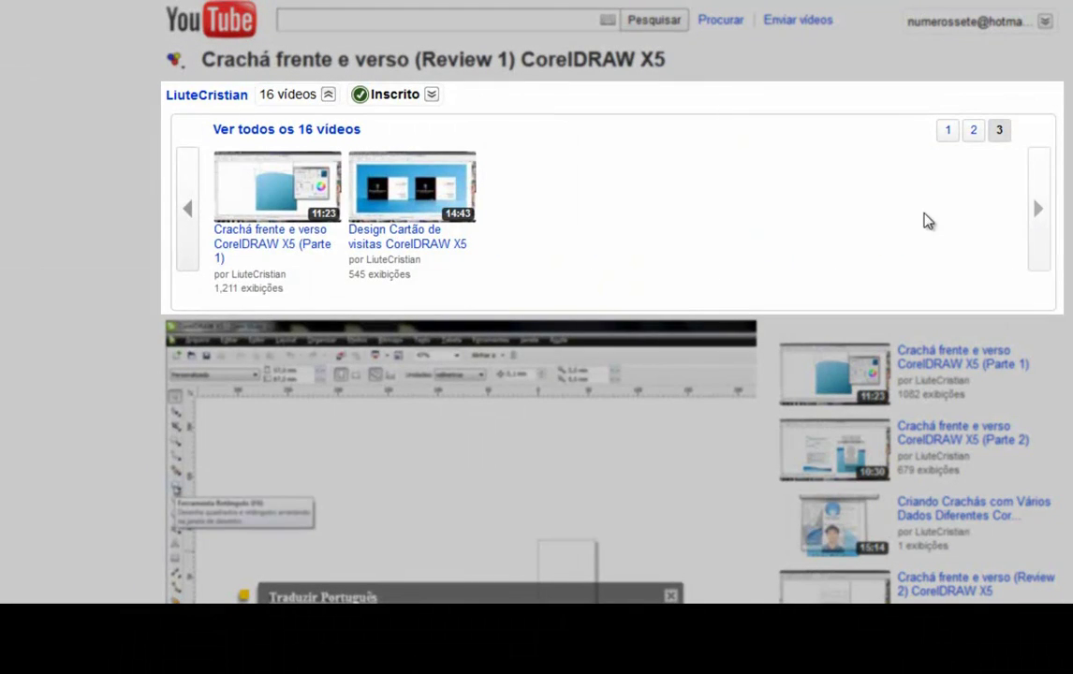
left_click(187, 210)
left_click(187, 210)
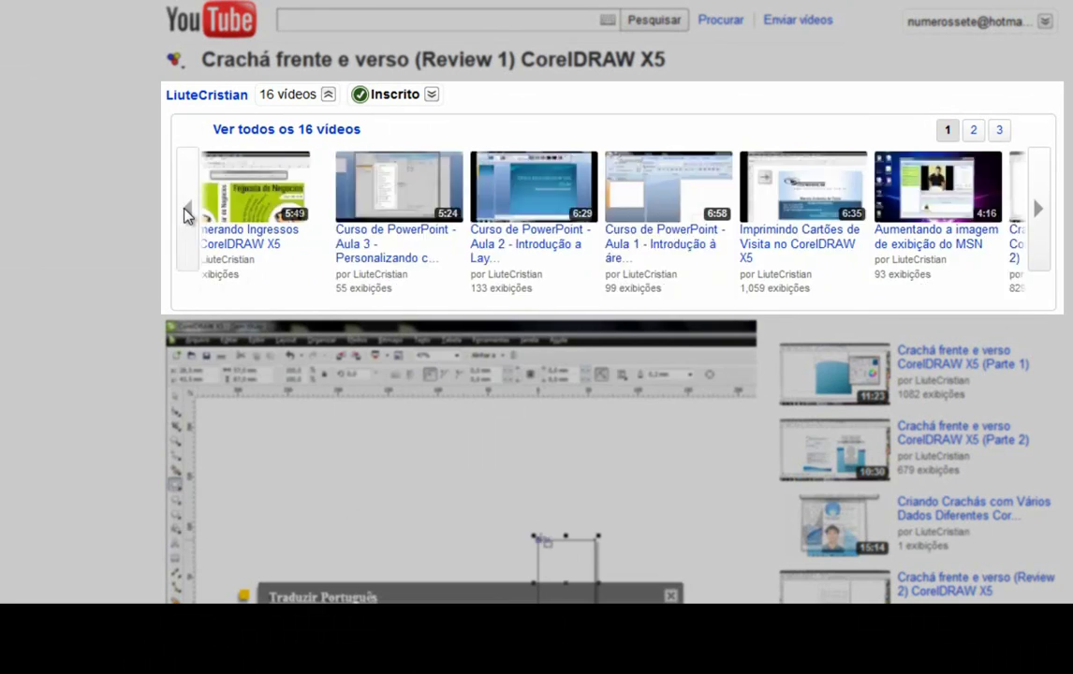